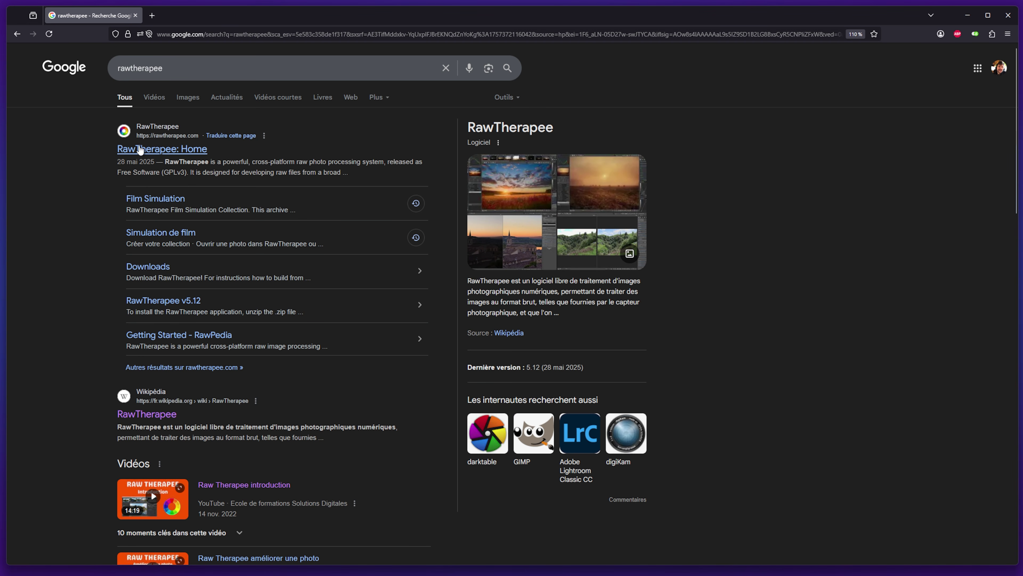
Open the RawTherapee home page from the search results and download the 64-bit Windows installer for version 5.12
{"action": "left_click", "coordinate": [177, 151]}
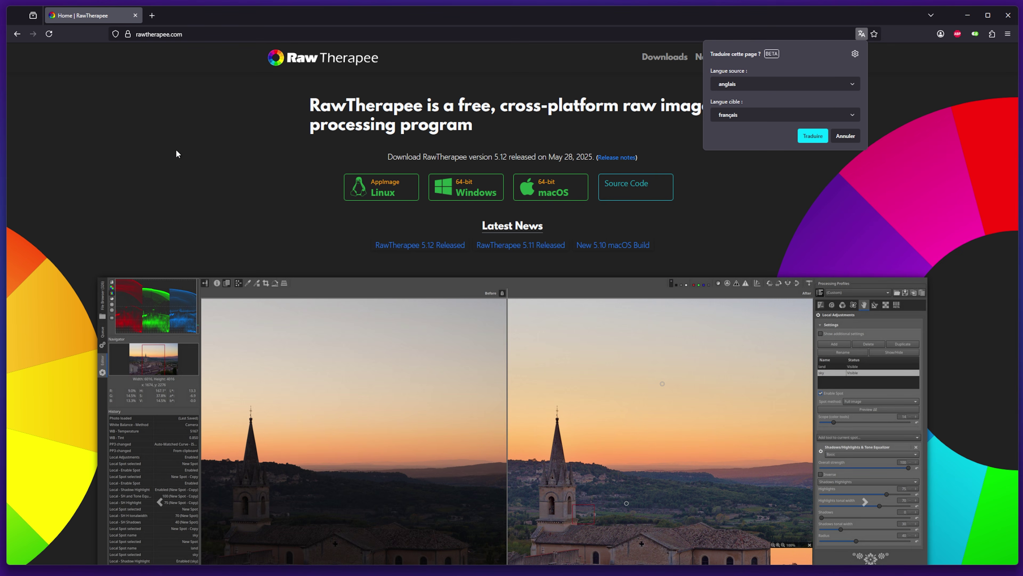
{"action": "left_click", "coordinate": [480, 229]}
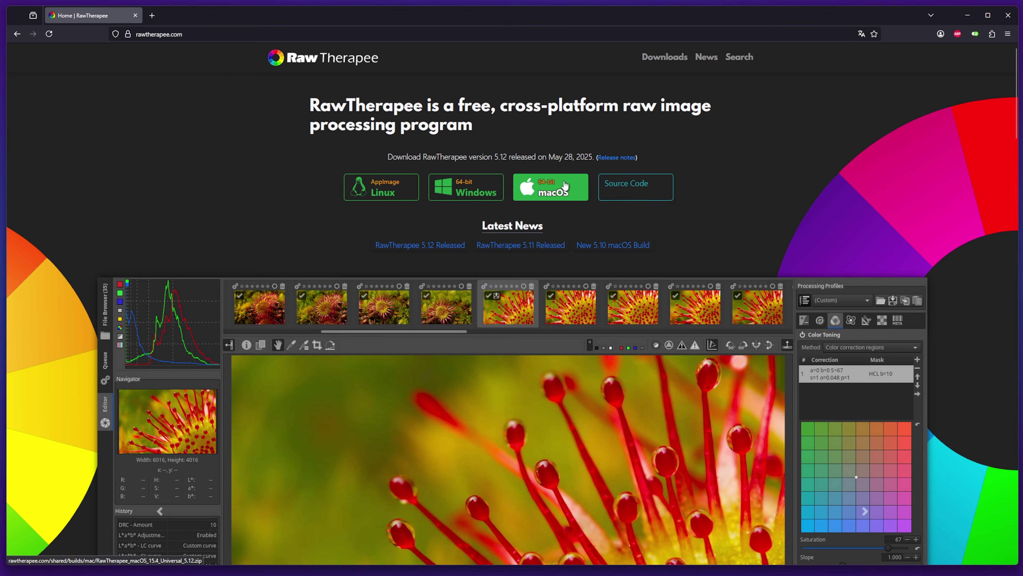
{"action": "left_click", "coordinate": [482, 192]}
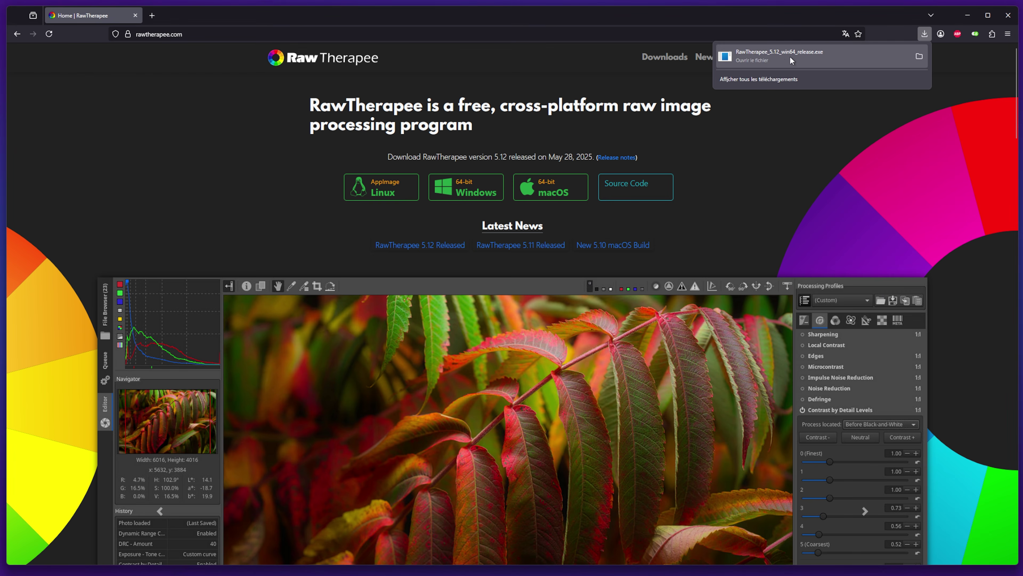
Run the downloaded installer in French, accept the licence terms, keep the default options, and finish with launching RawTherapee enabled
{"action": "left_click", "coordinate": [816, 54]}
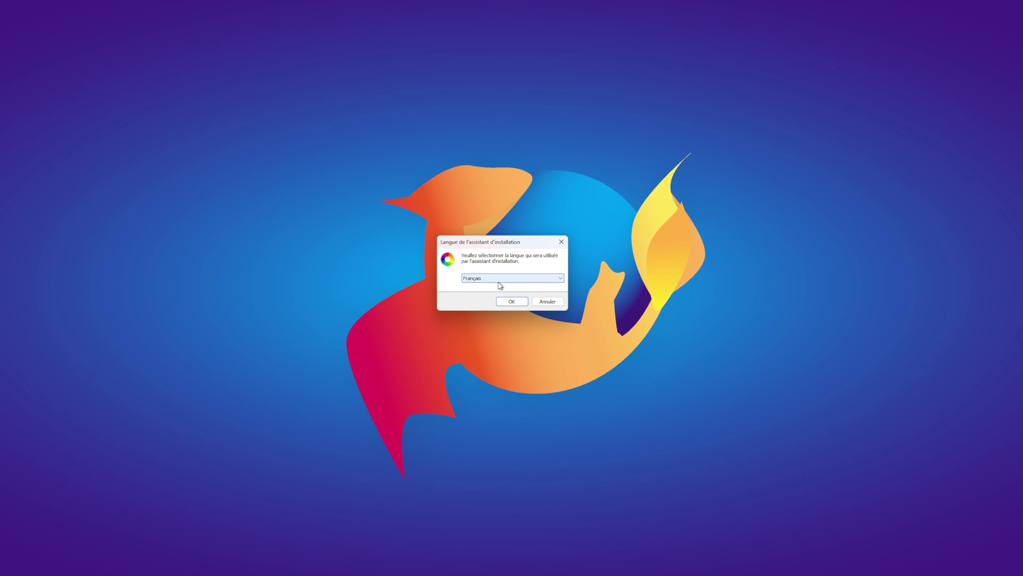
{"action": "left_click", "coordinate": [510, 301]}
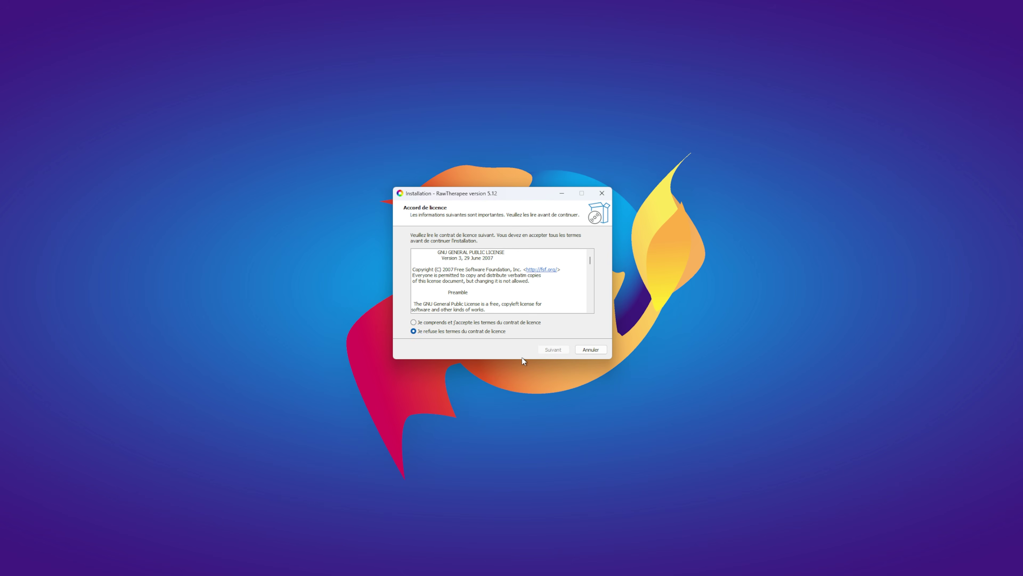
{"action": "left_click", "coordinate": [453, 322]}
{"action": "left_click", "coordinate": [550, 349]}
{"action": "left_click", "coordinate": [555, 351]}
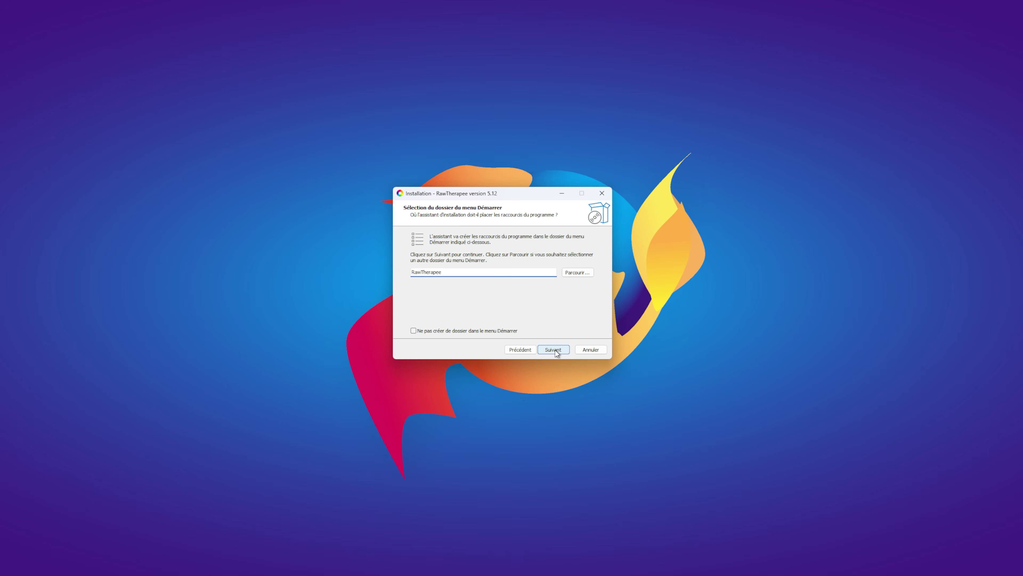
{"action": "left_click", "coordinate": [555, 350]}
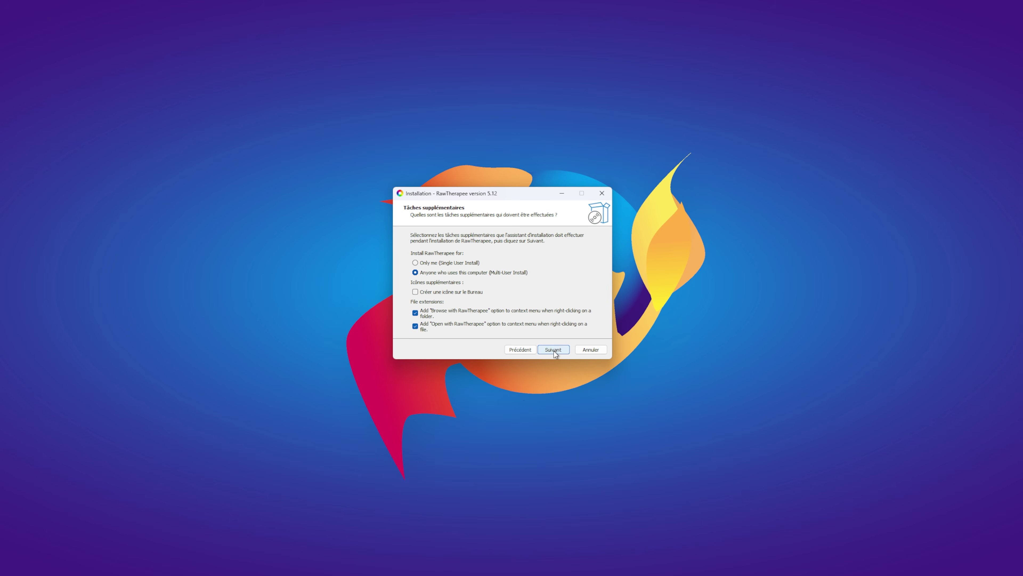
{"action": "left_click", "coordinate": [554, 350]}
{"action": "left_click", "coordinate": [554, 350]}
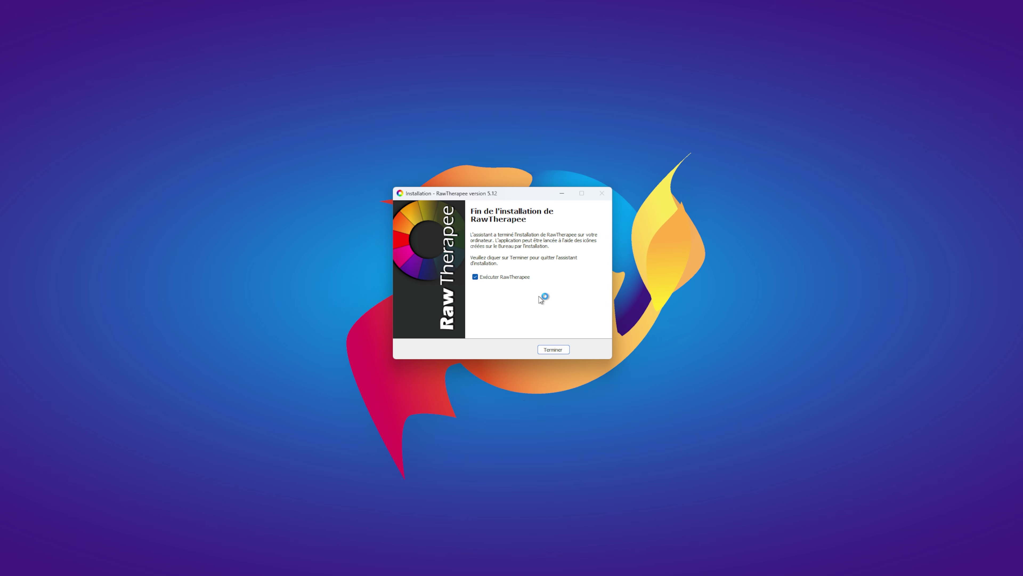
{"action": "left_click", "coordinate": [552, 350]}
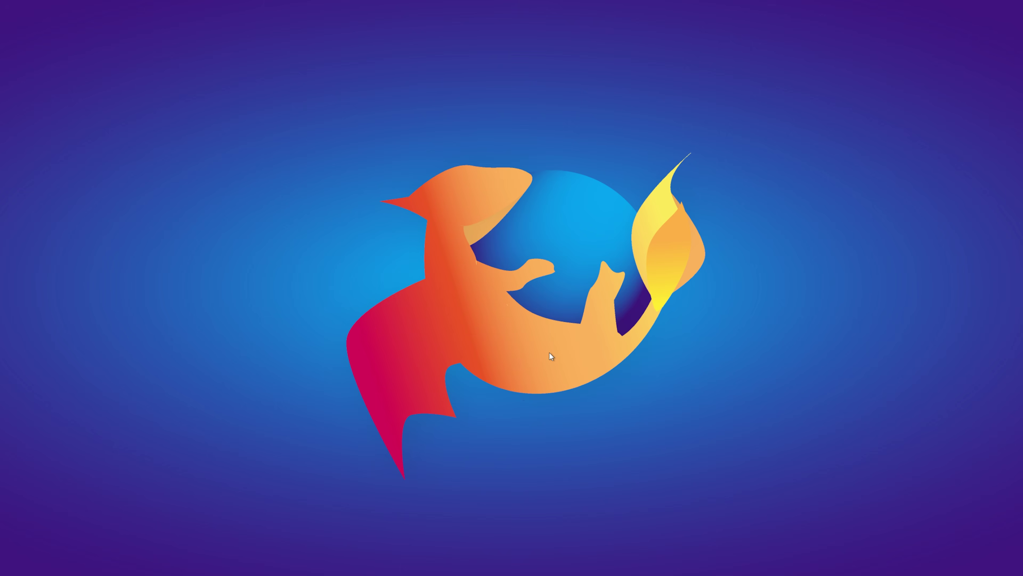
{"action": "left_click", "coordinate": [613, 379]}
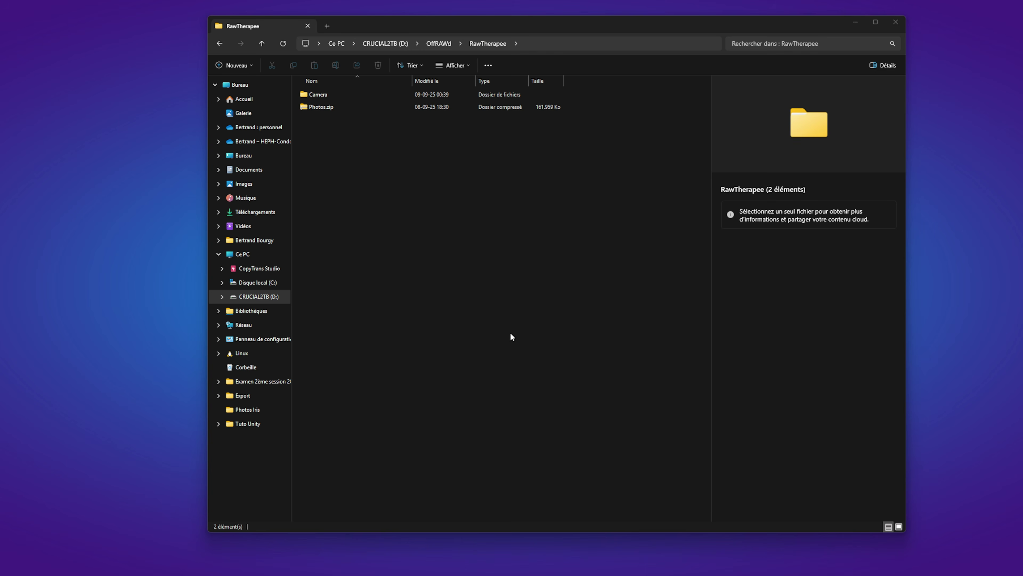
Open Photos.zip in the RawTherapee folder of File Explorer and copy all the CR3 photos inside it
{"action": "left_click", "coordinate": [320, 107]}
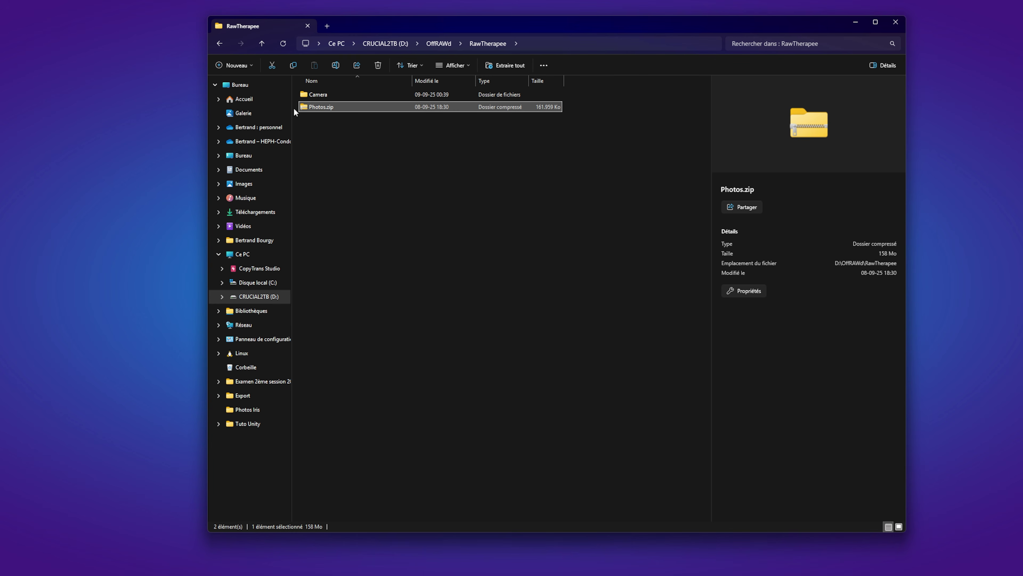
{"action": "double_click", "coordinate": [367, 106]}
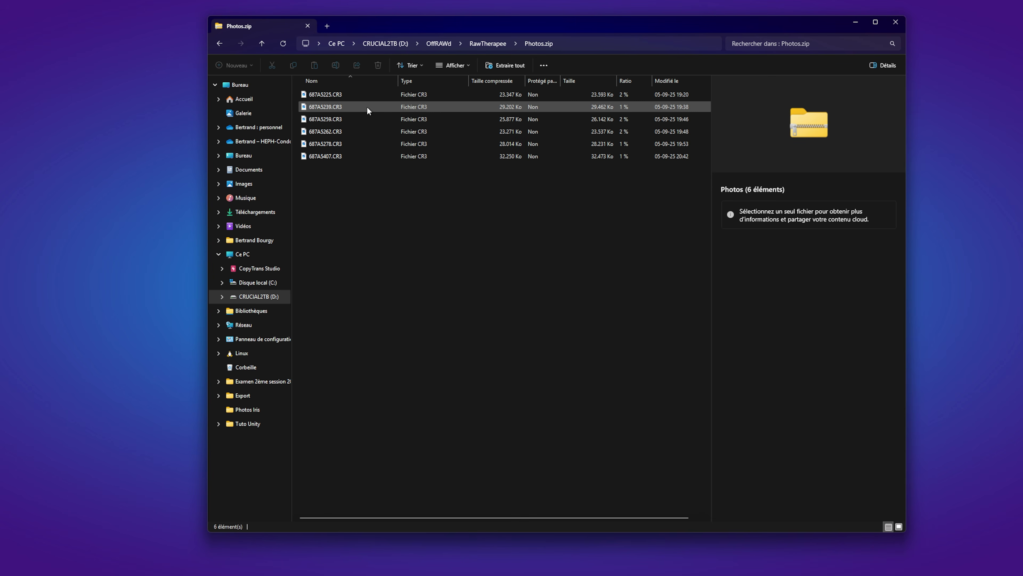
{"action": "key", "text": "ctrl+a"}
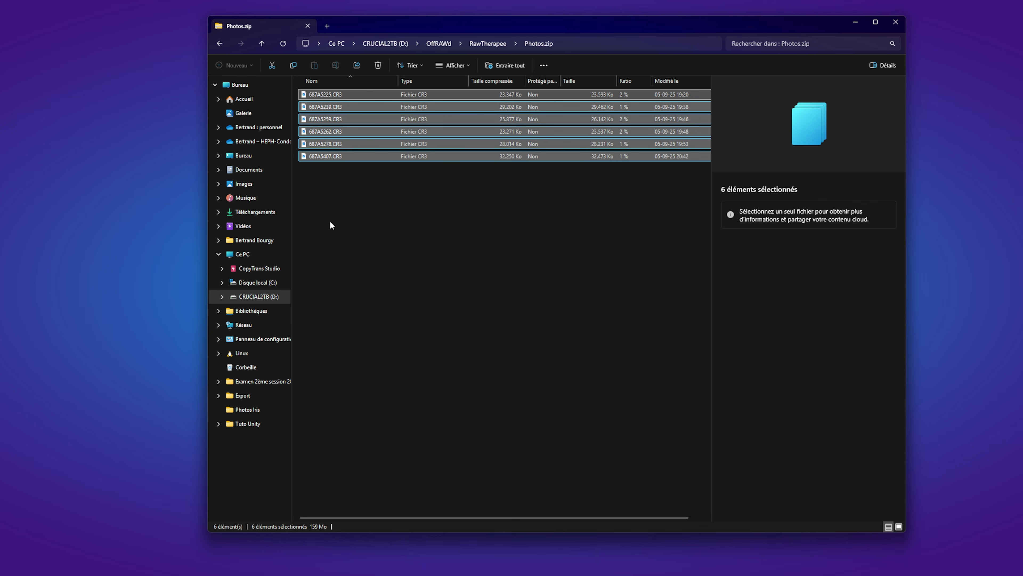
Create a folder named Rawtherapee next to Photos.zip and paste the copied CR3 photos into it
{"action": "key", "text": "F2"}
{"action": "type", "text": "Raw"}
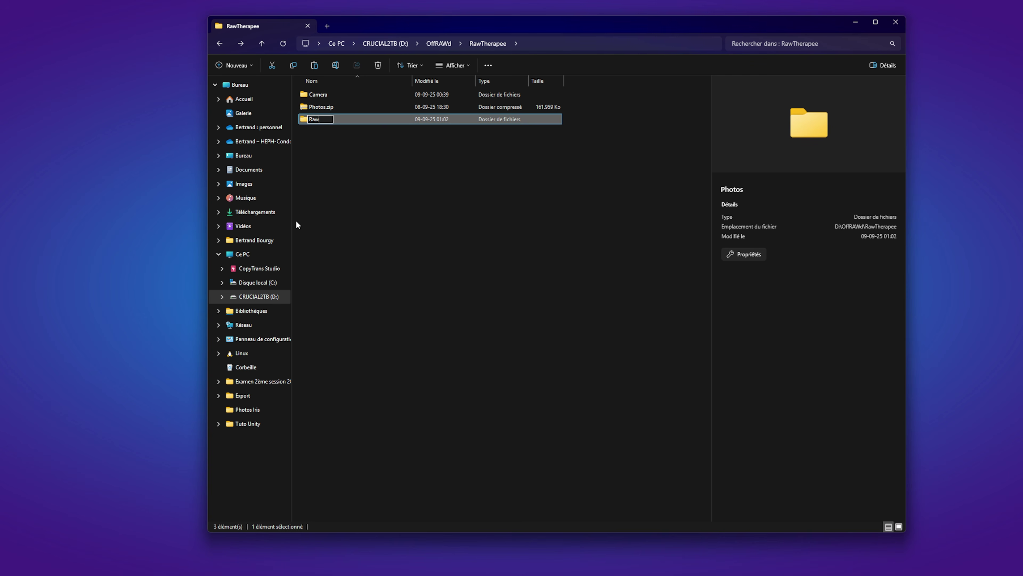
{"action": "type", "text": "therapee"}
{"action": "key", "text": "Return"}
{"action": "double_click", "coordinate": [363, 119]}
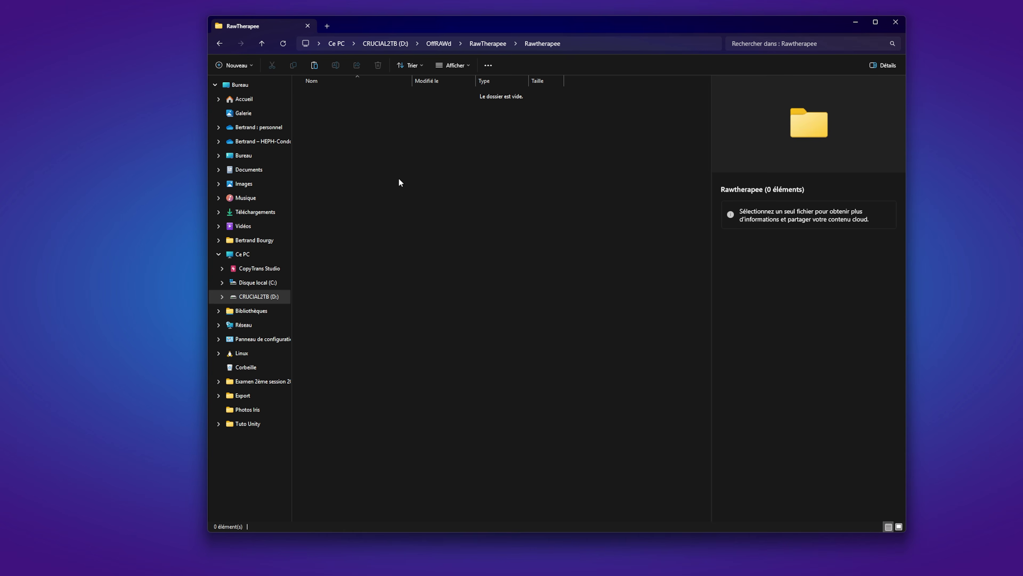
{"action": "key", "text": "ctrl+v"}
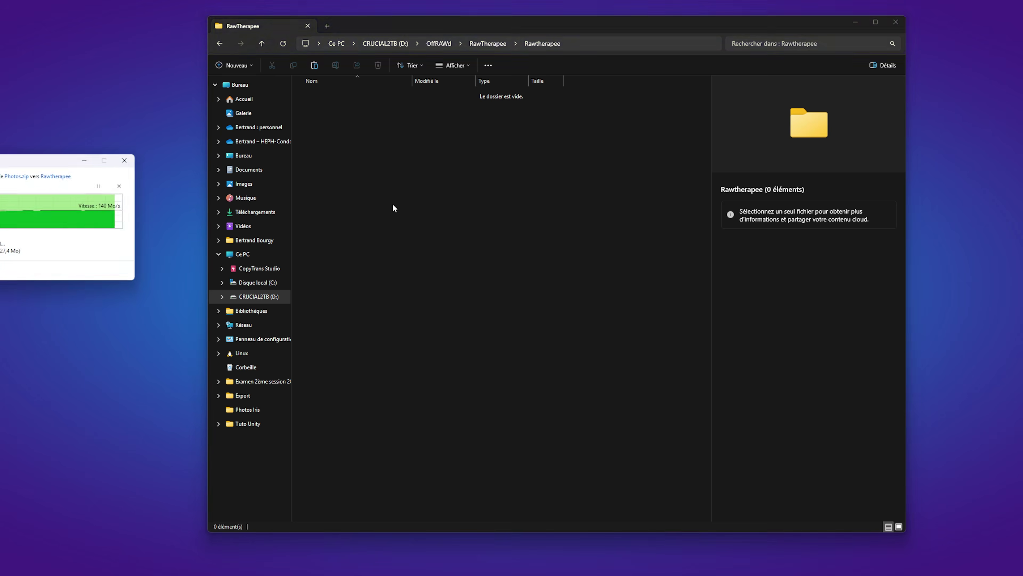
{"action": "left_click", "coordinate": [387, 202]}
Examine the previews and shooting details of the extracted CR3 photos one after another, starting with 687A5225.CR3
{"action": "left_click", "coordinate": [340, 95]}
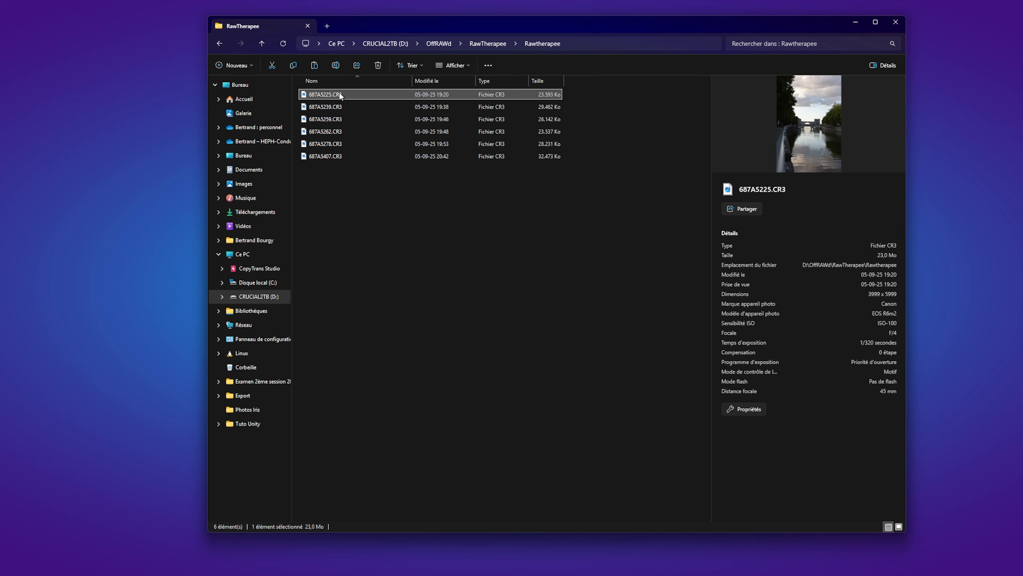
{"action": "key", "text": "Down"}
{"action": "key", "text": "Down"}
{"action": "key", "text": "Down"}
{"action": "key", "text": "Down"}
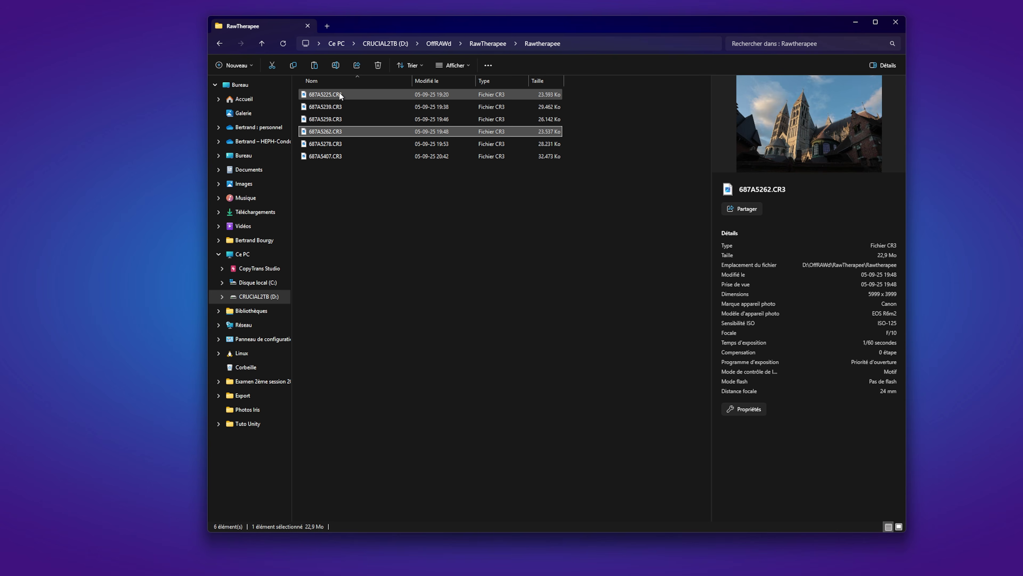
{"action": "key", "text": "Down"}
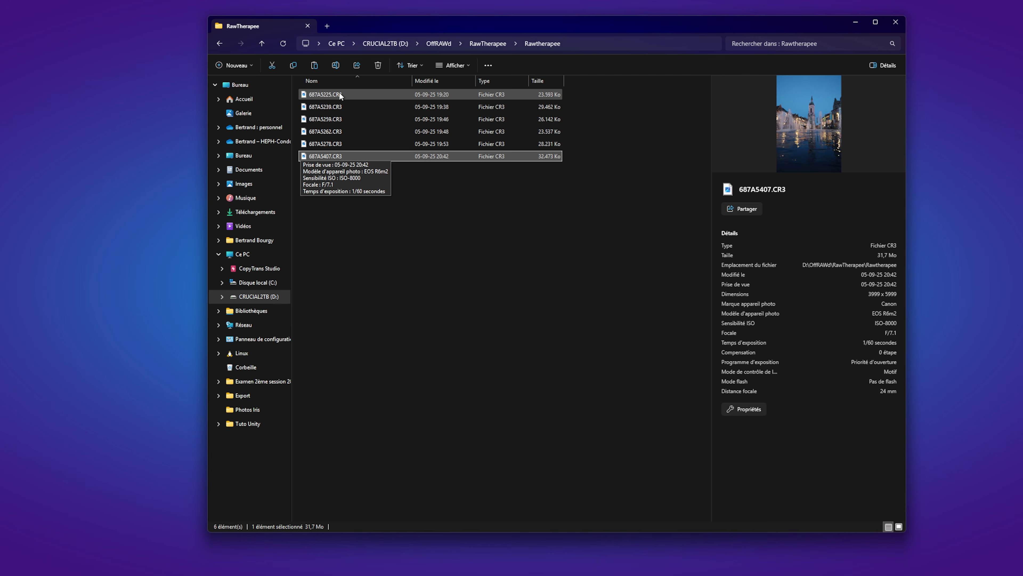
{"action": "key", "text": "Up"}
{"action": "key", "text": "Up"}
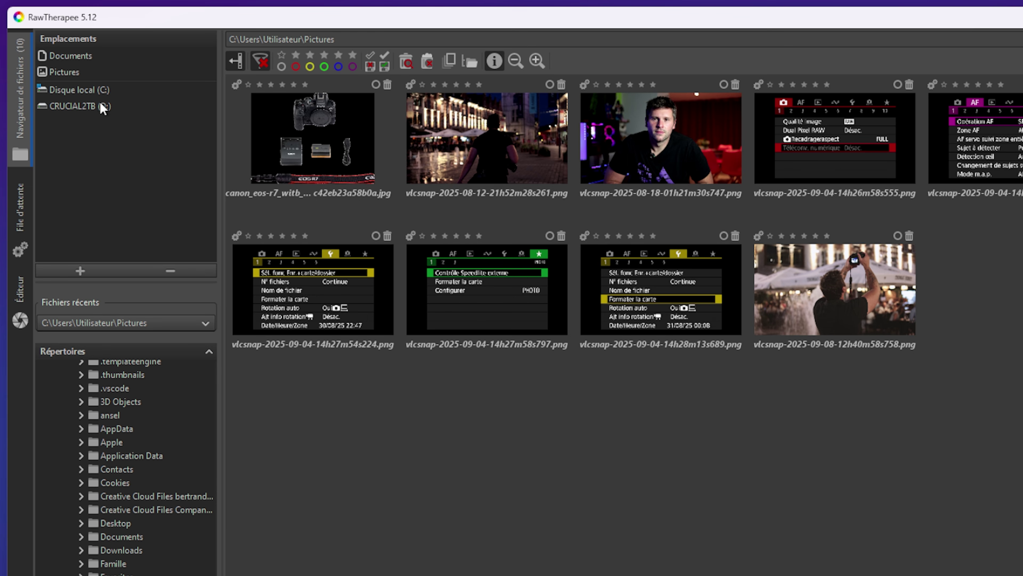
Switch to RawTherapee and load the photo folder D:\OffRAWd\RawTherapee\Rawtherapee in the file browser
{"action": "left_click", "coordinate": [92, 109]}
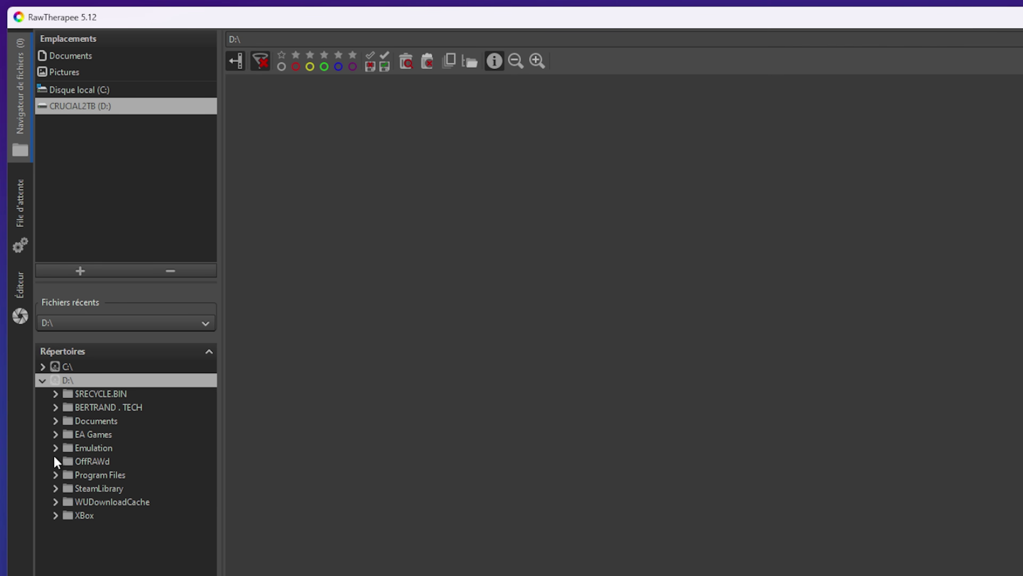
{"action": "left_click", "coordinate": [56, 462]}
{"action": "left_click", "coordinate": [66, 575]}
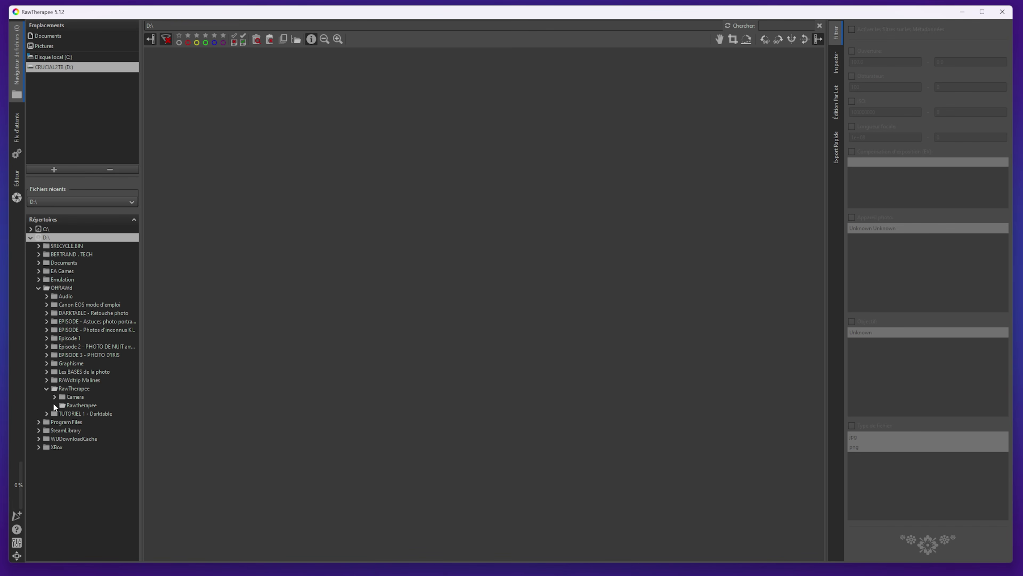
{"action": "left_click", "coordinate": [77, 407]}
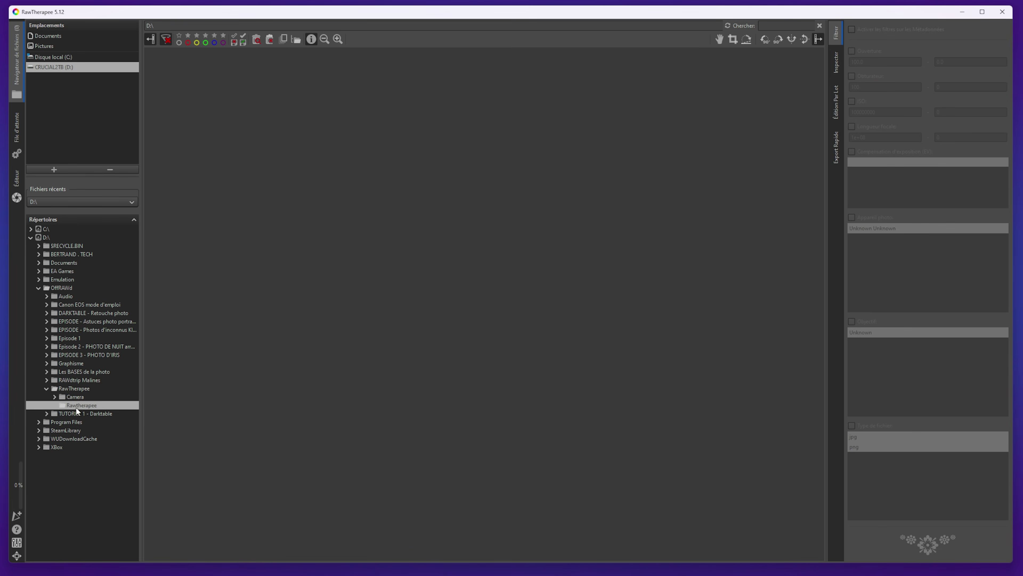
{"action": "double_click", "coordinate": [91, 405]}
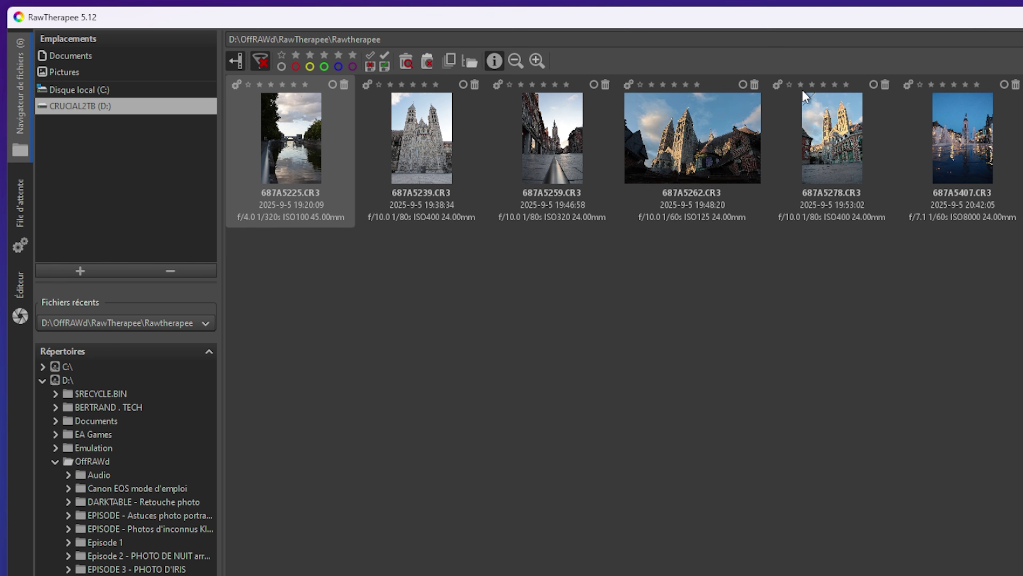
Rate 687A5225, 687A5262 and 687A5278 three stars, 687A5259 and 687A5407 four stars, and 687A5239 five stars
{"action": "left_click", "coordinate": [282, 85]}
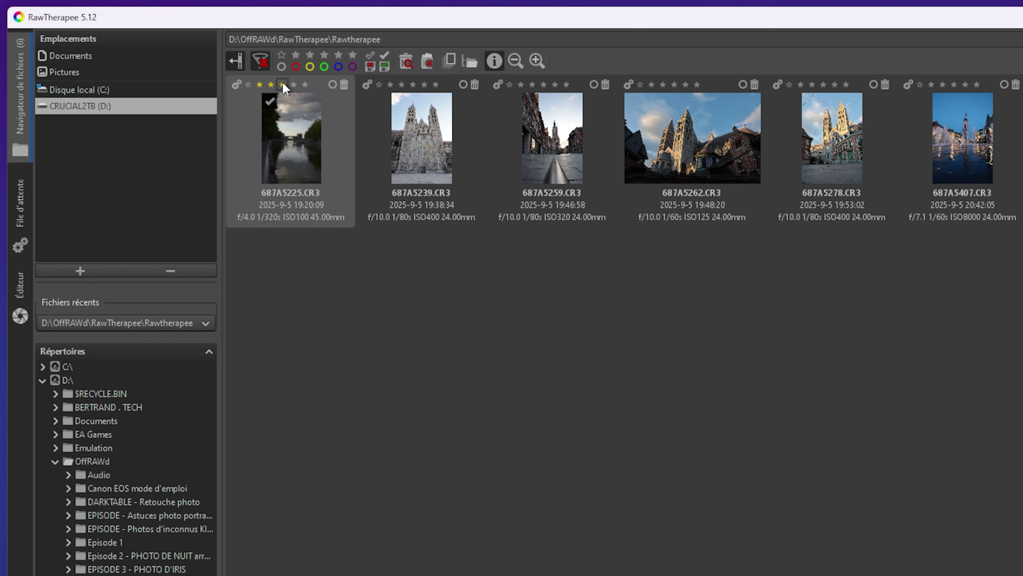
{"action": "left_click", "coordinate": [435, 85]}
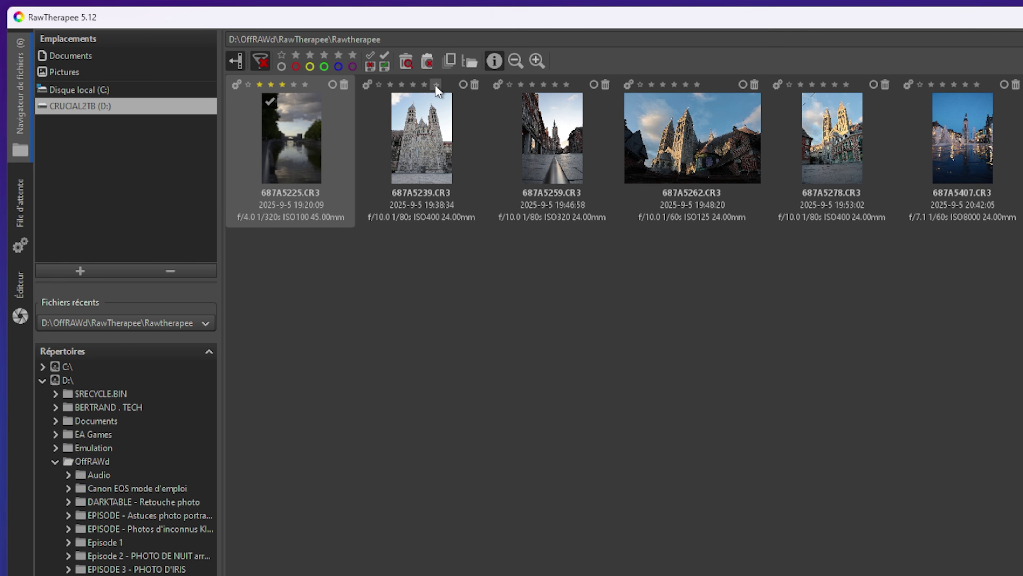
{"action": "left_click", "coordinate": [555, 85]}
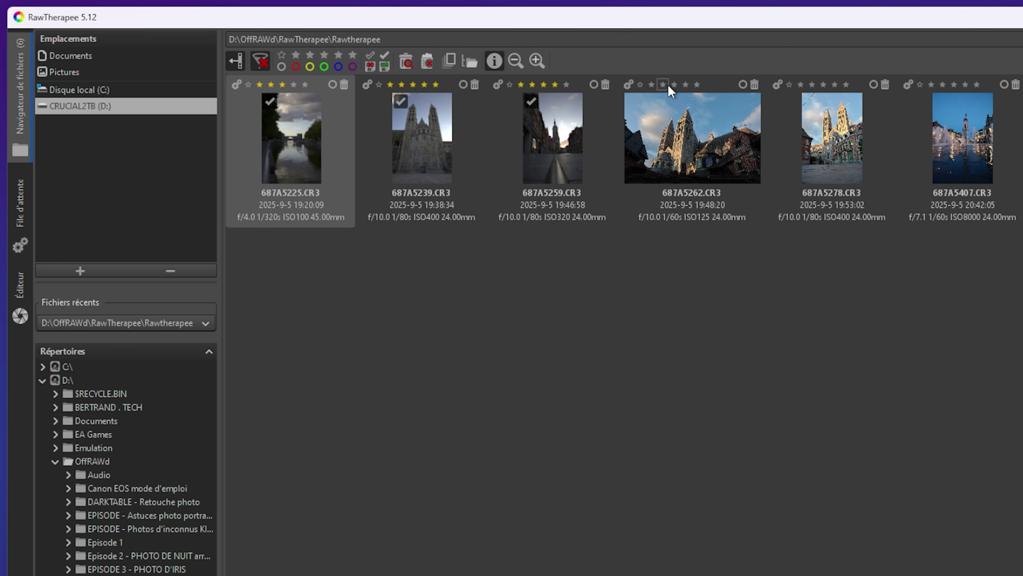
{"action": "left_click", "coordinate": [674, 85]}
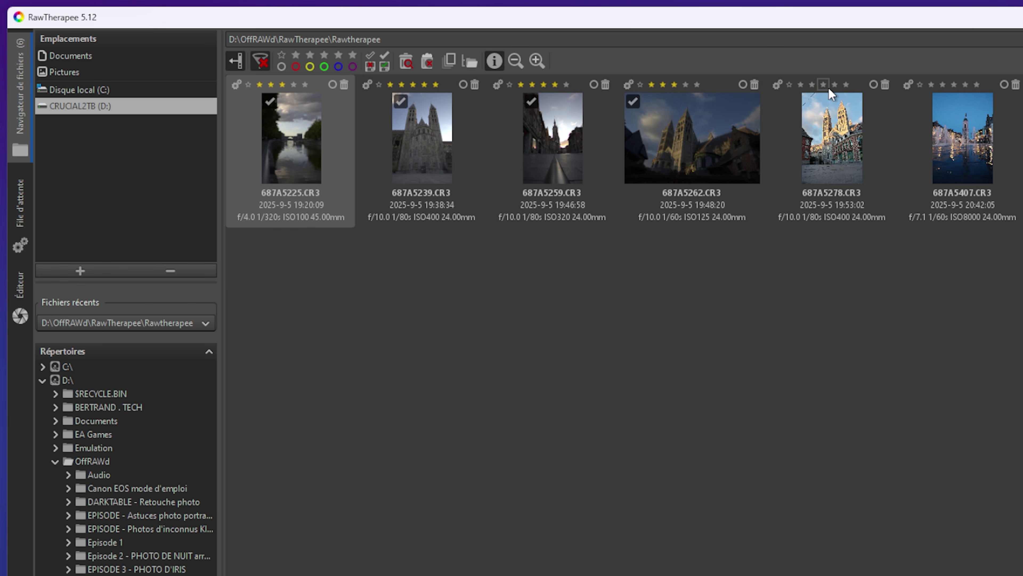
{"action": "left_click", "coordinate": [825, 85]}
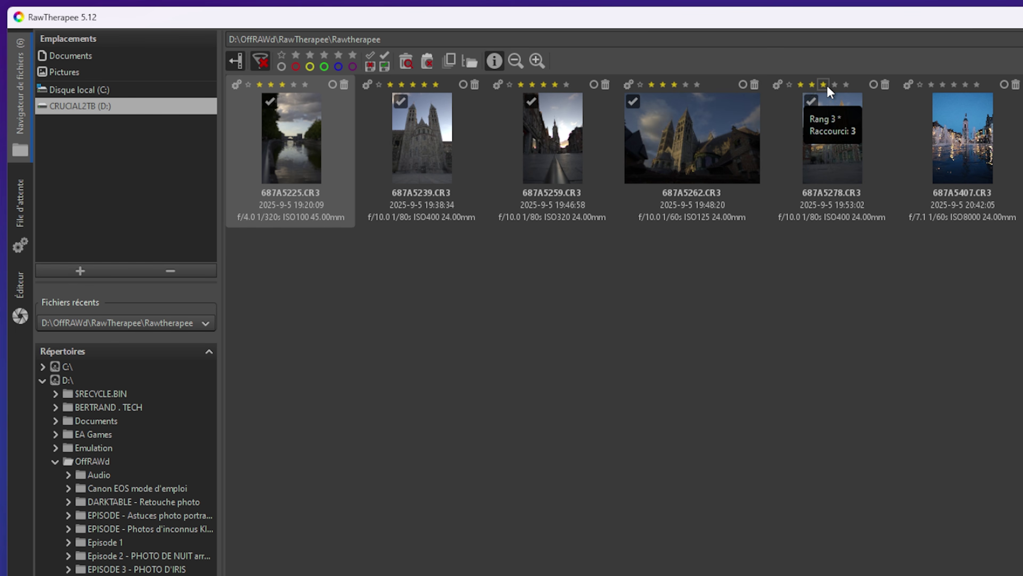
{"action": "left_click", "coordinate": [966, 85]}
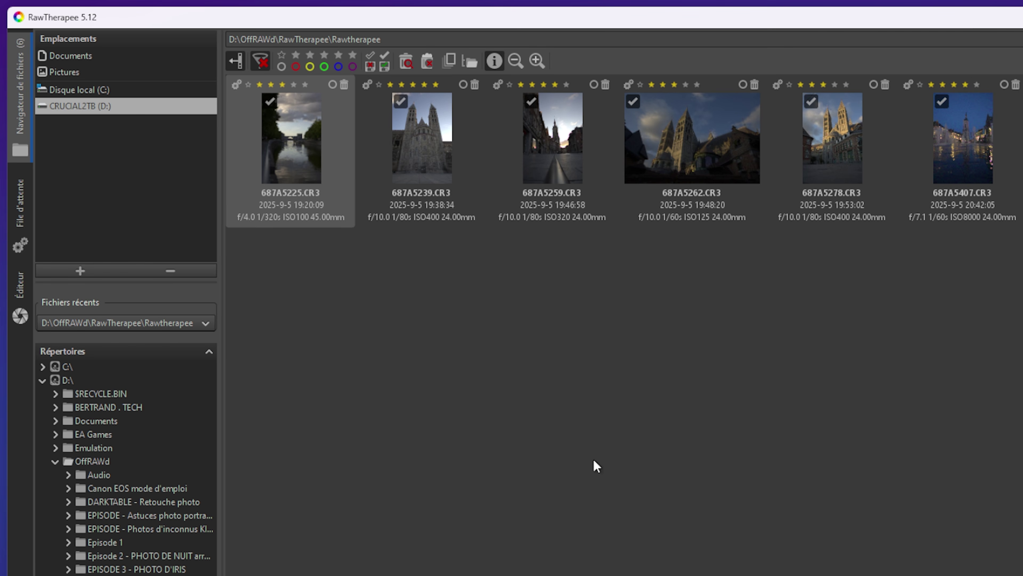
{"action": "left_click", "coordinate": [477, 399]}
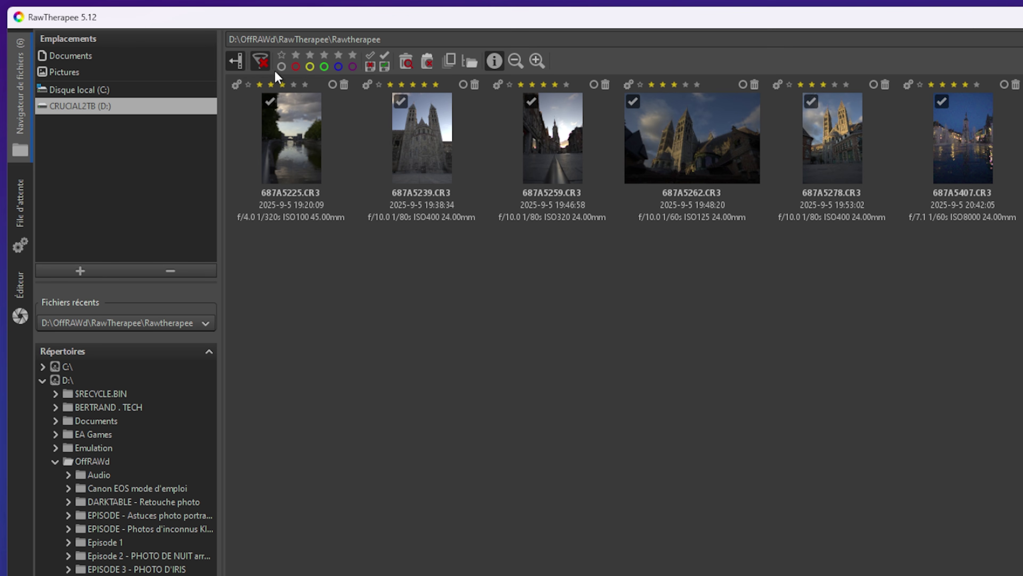
Filter the thumbnails by star rating, showing three-star, four-star, five-star and one-star photos in turn
{"action": "left_click", "coordinate": [320, 57]}
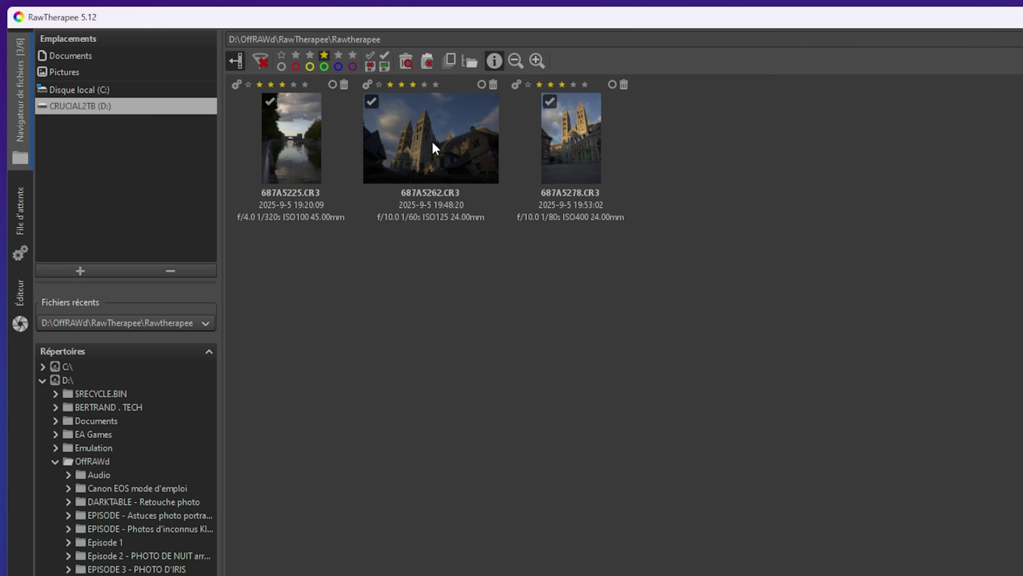
{"action": "left_click", "coordinate": [335, 55]}
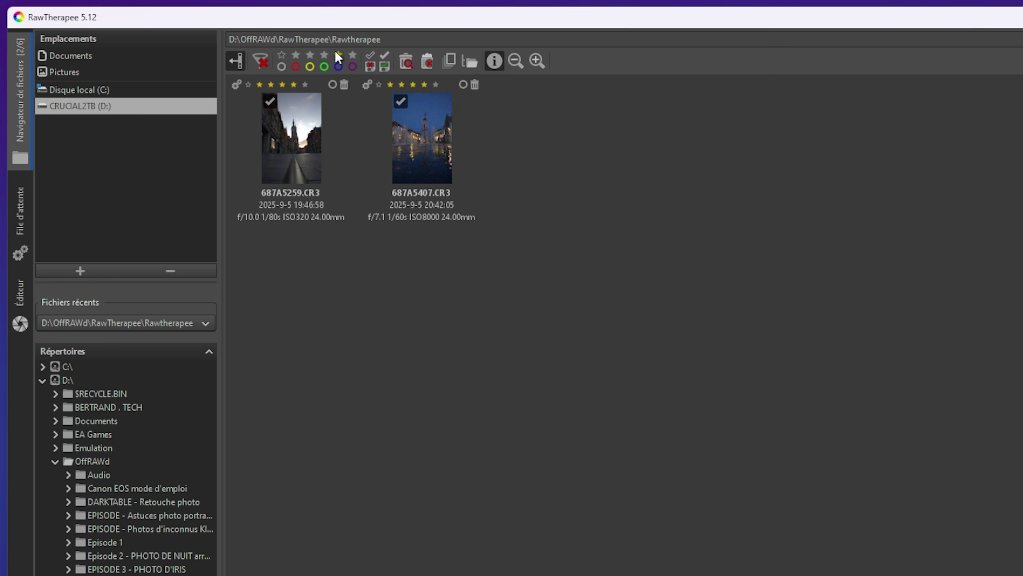
{"action": "left_click", "coordinate": [353, 56]}
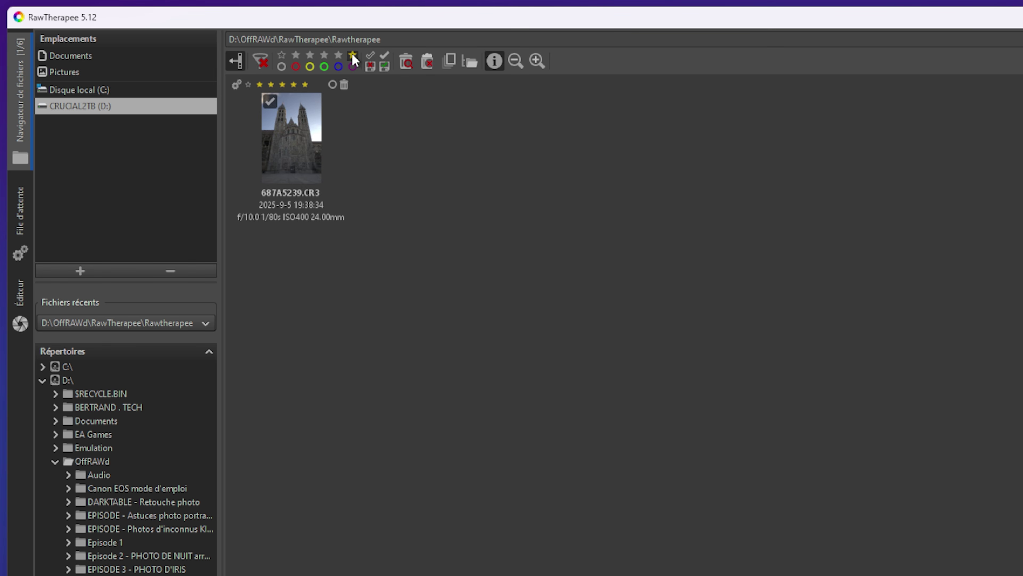
{"action": "left_click", "coordinate": [295, 56]}
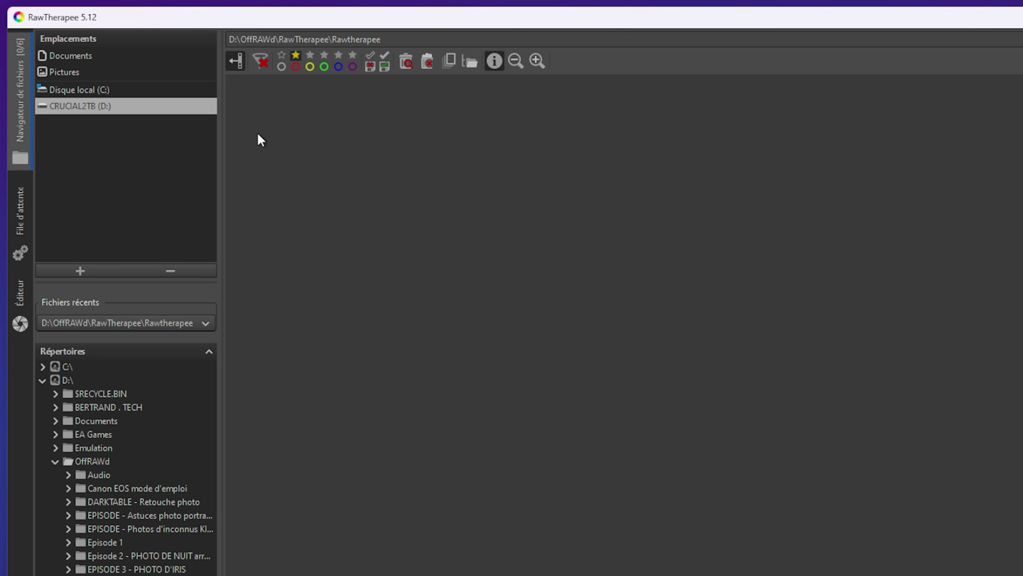
Clear the star filter, and assign a red colour label to 687A5262.CR3 and a green one to 687A5278.CR3
{"action": "left_click", "coordinate": [263, 64]}
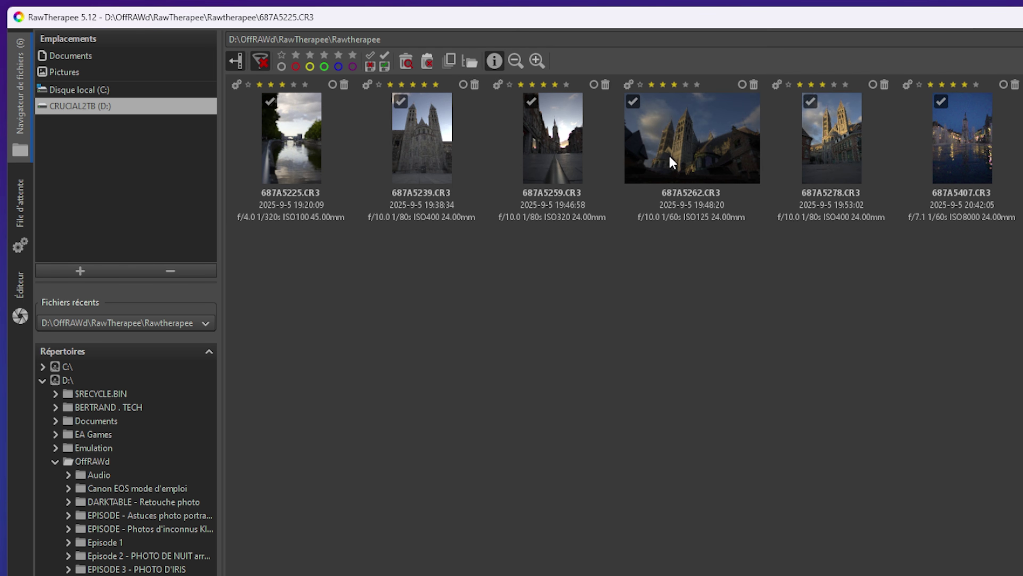
{"action": "right_click", "coordinate": [669, 157]}
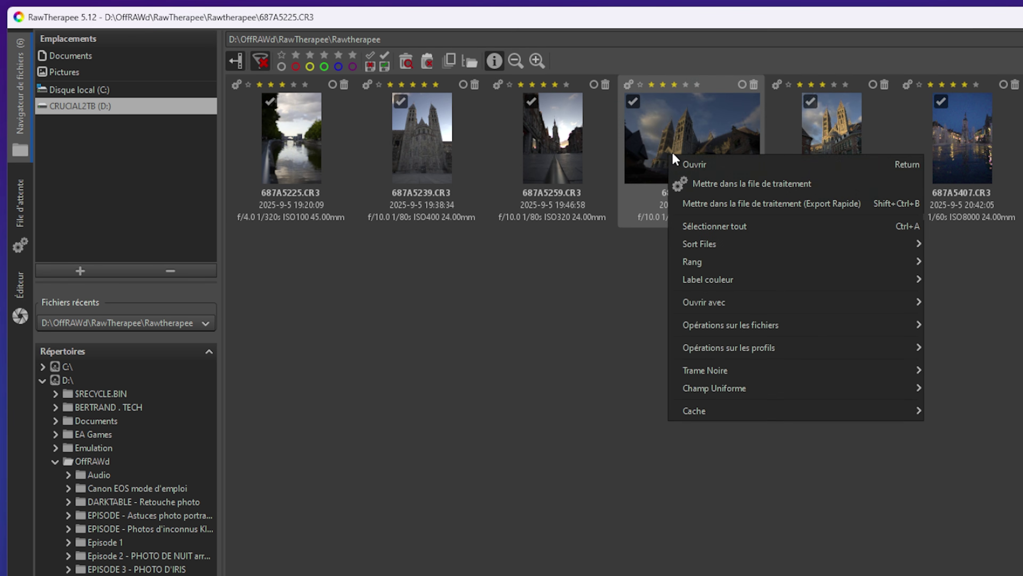
{"action": "mouse_move", "coordinate": [714, 287]}
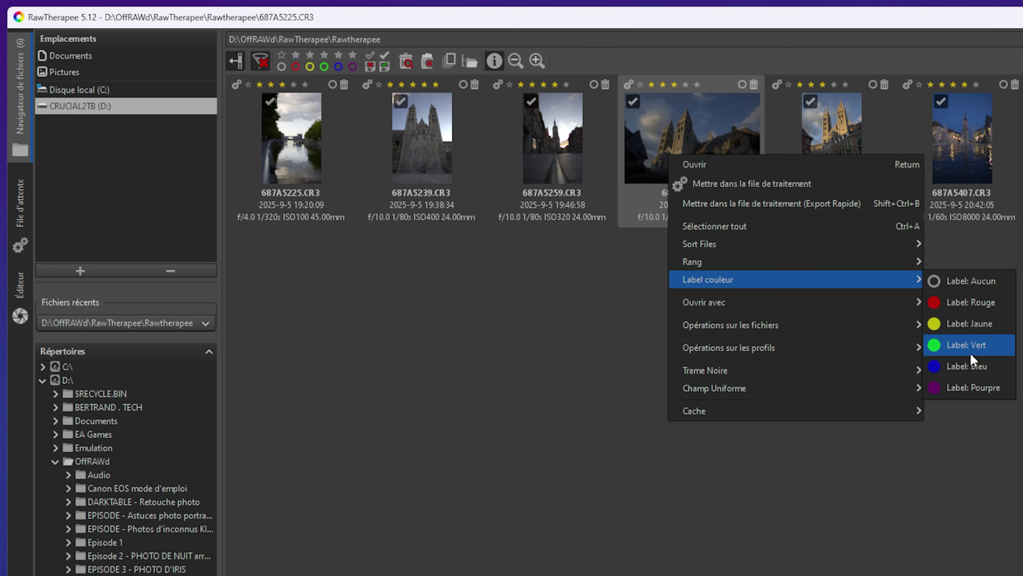
{"action": "left_click", "coordinate": [955, 303]}
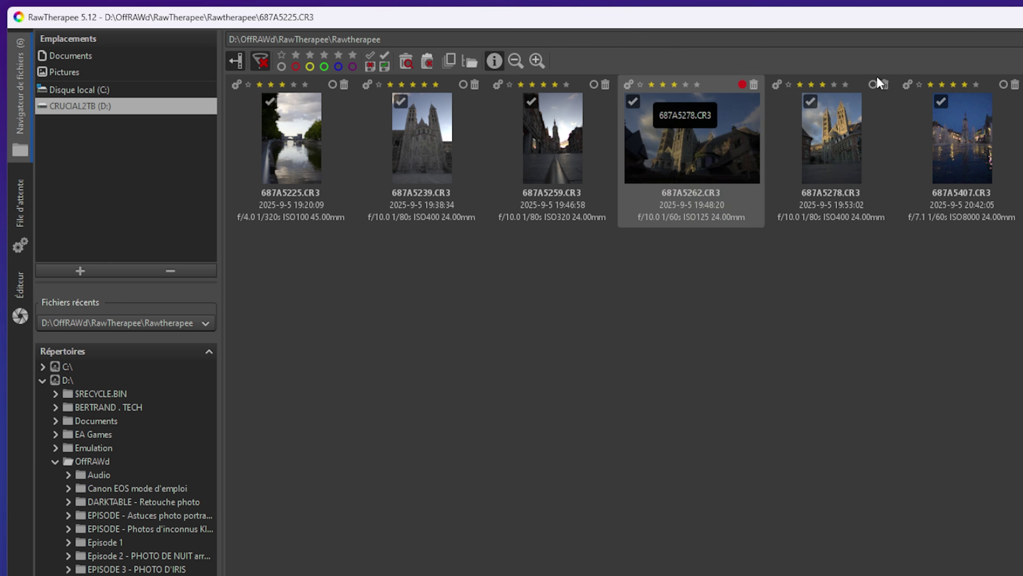
{"action": "left_click", "coordinate": [873, 84]}
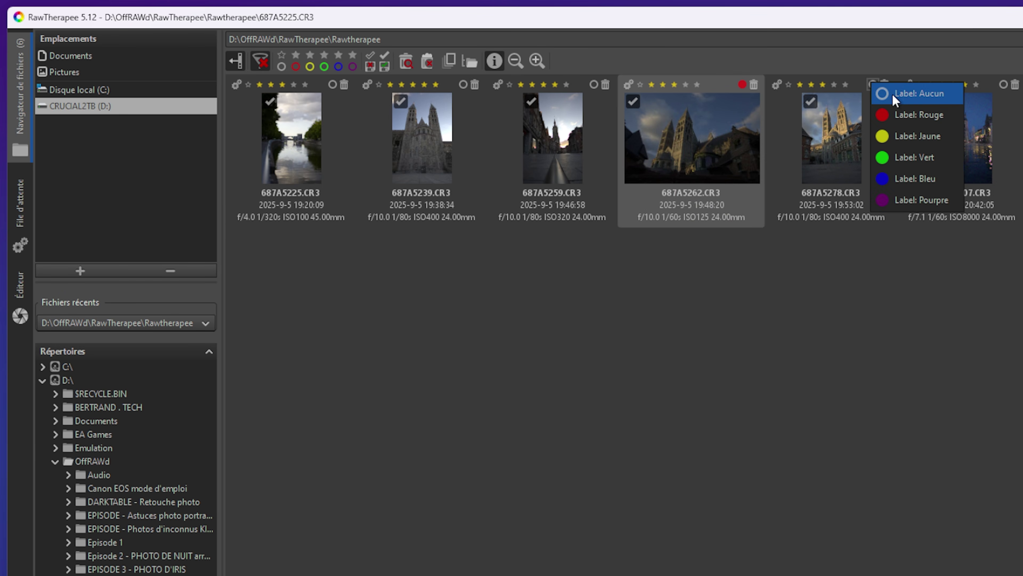
{"action": "left_click", "coordinate": [902, 157]}
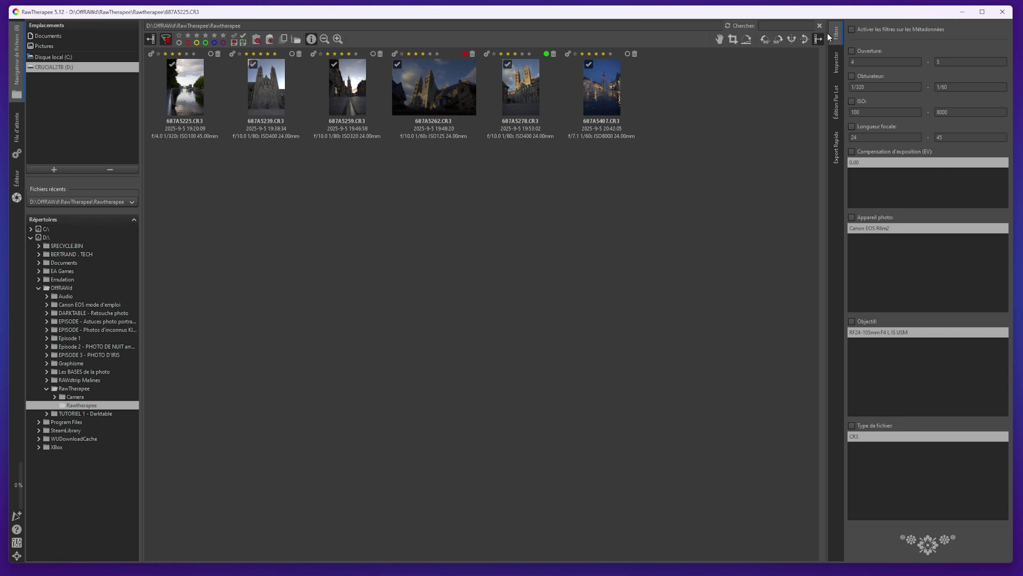
Filter the thumbnails by metadata for an aperture from 4 to 5, and switch the metadata filters off again
{"action": "left_click", "coordinate": [853, 29]}
{"action": "left_click", "coordinate": [852, 52]}
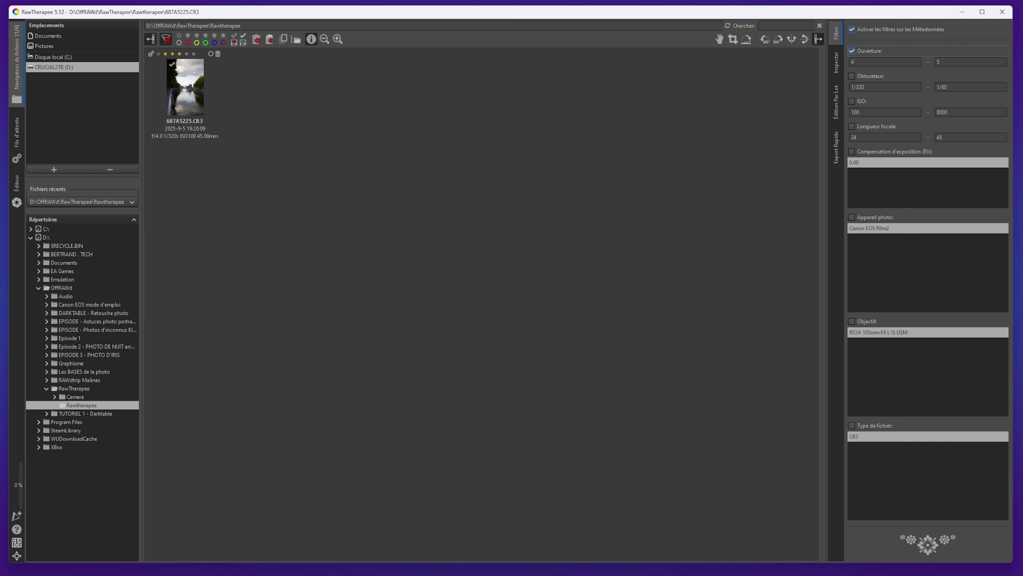
{"action": "left_click", "coordinate": [853, 29]}
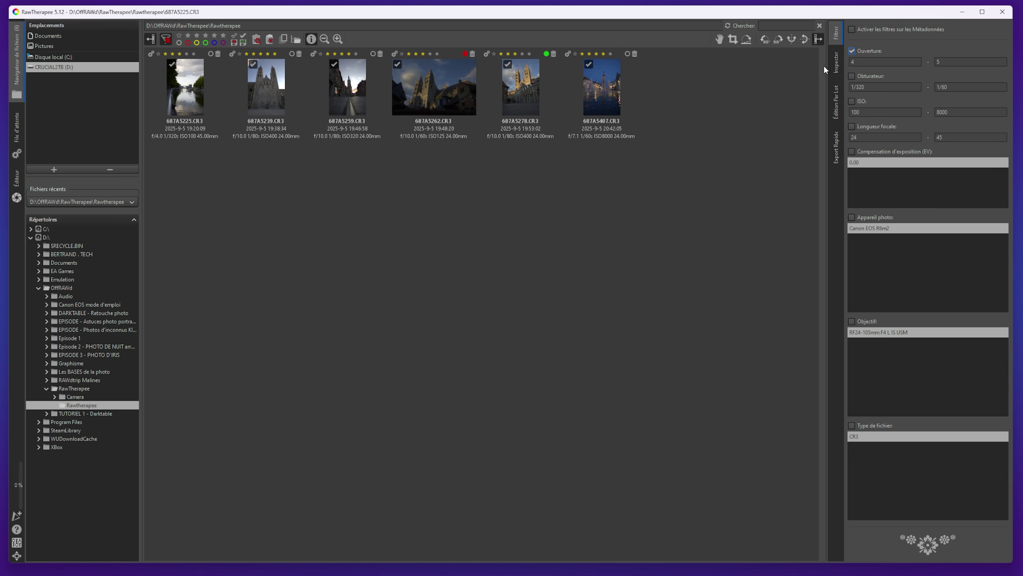
Inspect close-up details of photos 687A5407, 687A5259 and 687A5262 in the Inspector
{"action": "left_click", "coordinate": [836, 62]}
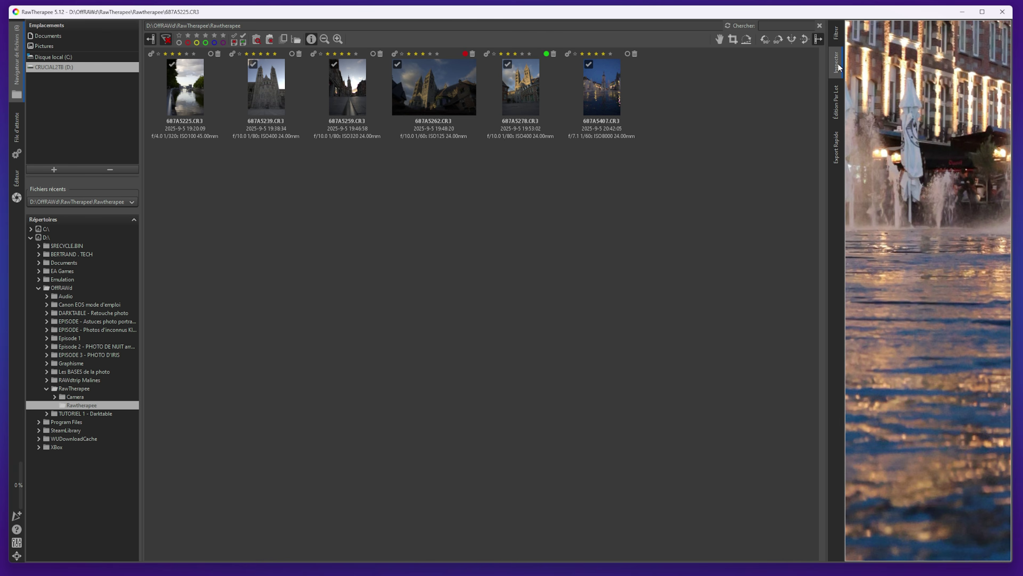
{"action": "mouse_move", "coordinate": [607, 95]}
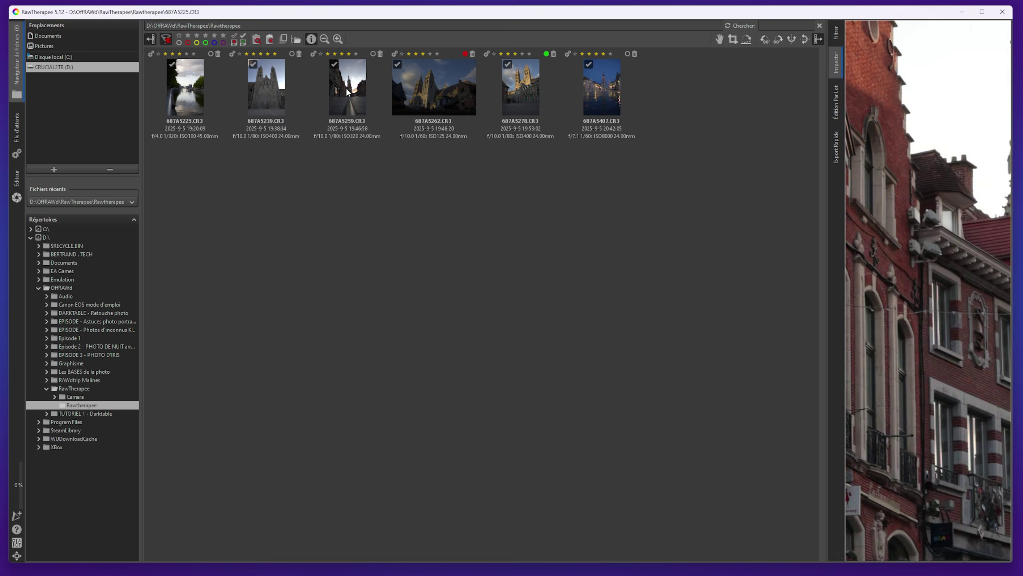
{"action": "left_click", "coordinate": [403, 92]}
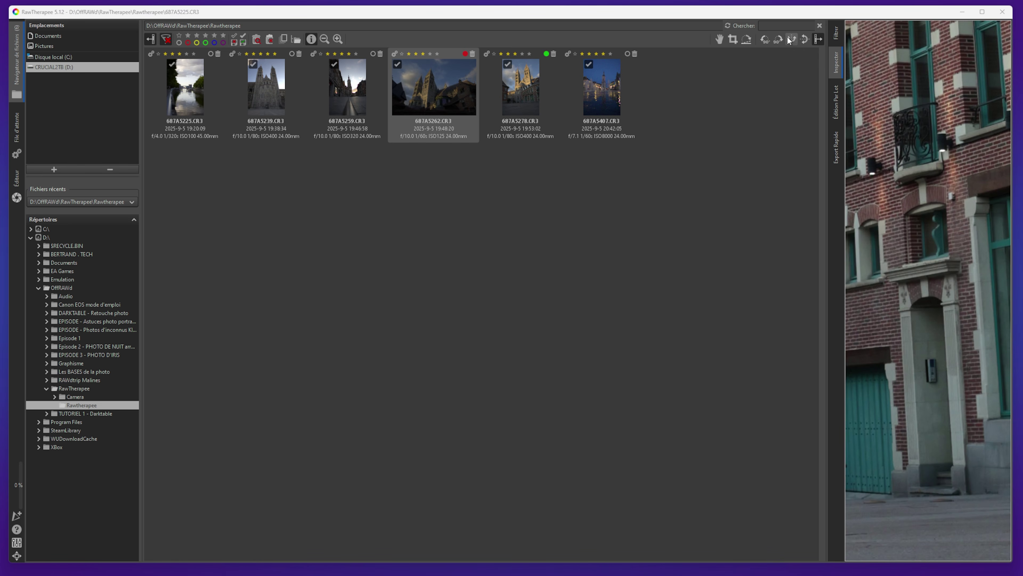
Rotate photo 687A5278.CR3 to the left by 90° four times, making a full turn
{"action": "left_click", "coordinate": [516, 94]}
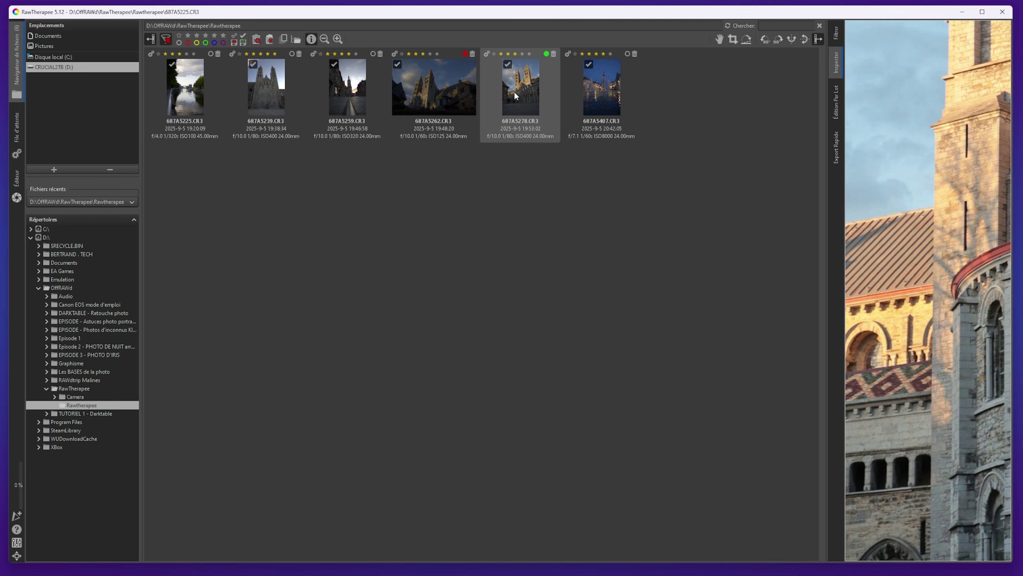
{"action": "left_click", "coordinate": [765, 40]}
{"action": "left_click", "coordinate": [765, 39]}
{"action": "left_click", "coordinate": [765, 39]}
{"action": "left_click", "coordinate": [765, 39]}
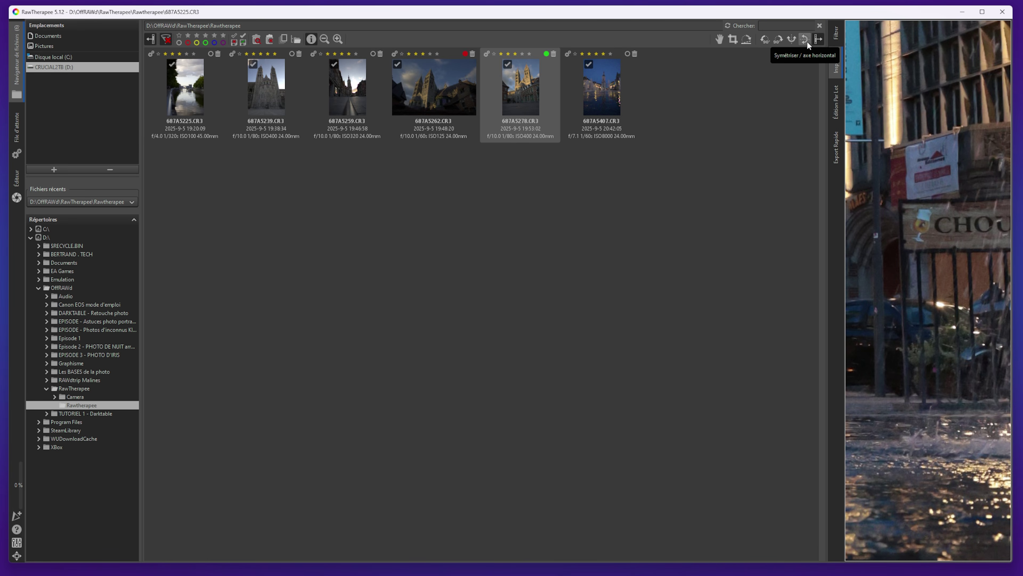
Crop photo 687A5278.CR3 freehand directly on its thumbnail
{"action": "left_click", "coordinate": [734, 38]}
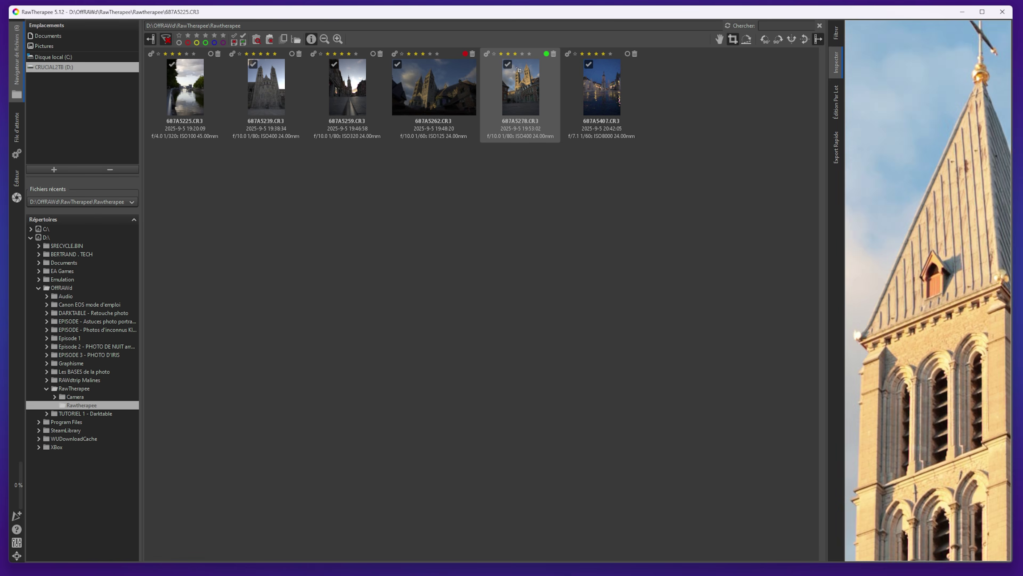
{"action": "left_click_drag", "start_coordinate": [512, 67], "coordinate": [493, 117]}
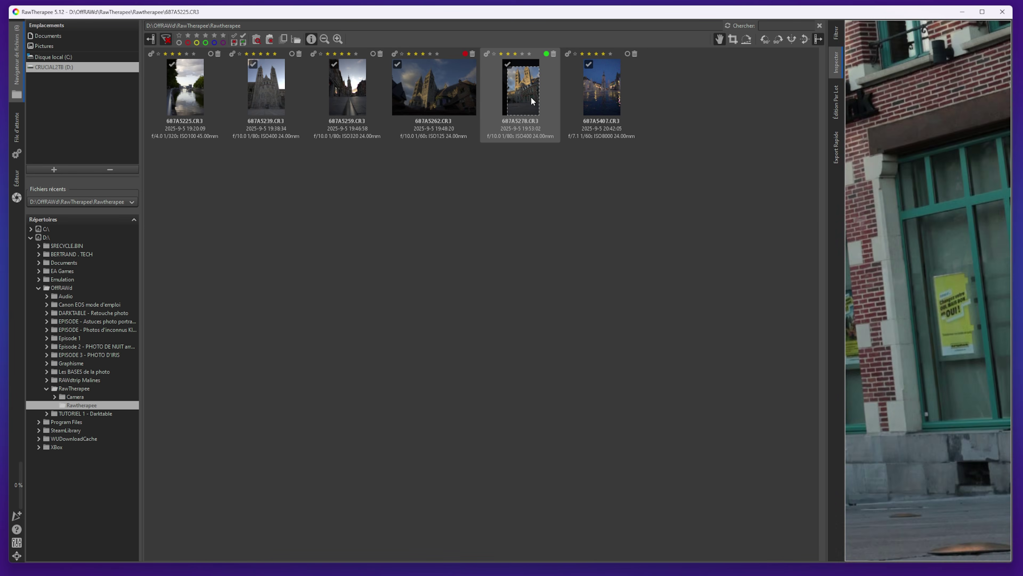
Examine the thumbnails and shooting details of 687A5225, 687A5239, 687A5259, 687A5262 and 687A5278 in turn, and clear the selection
{"action": "left_click", "coordinate": [181, 123]}
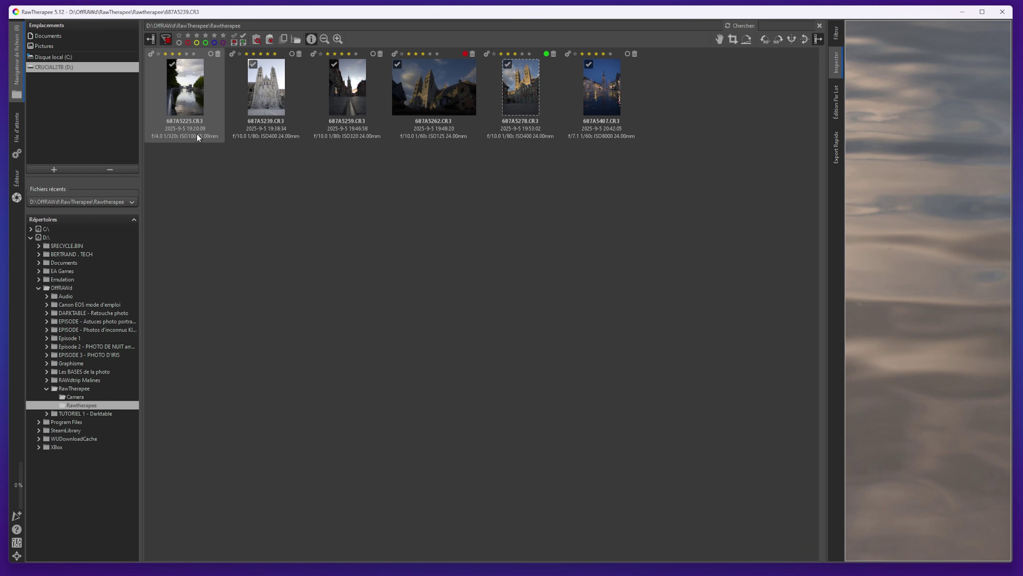
{"action": "left_click", "coordinate": [269, 134]}
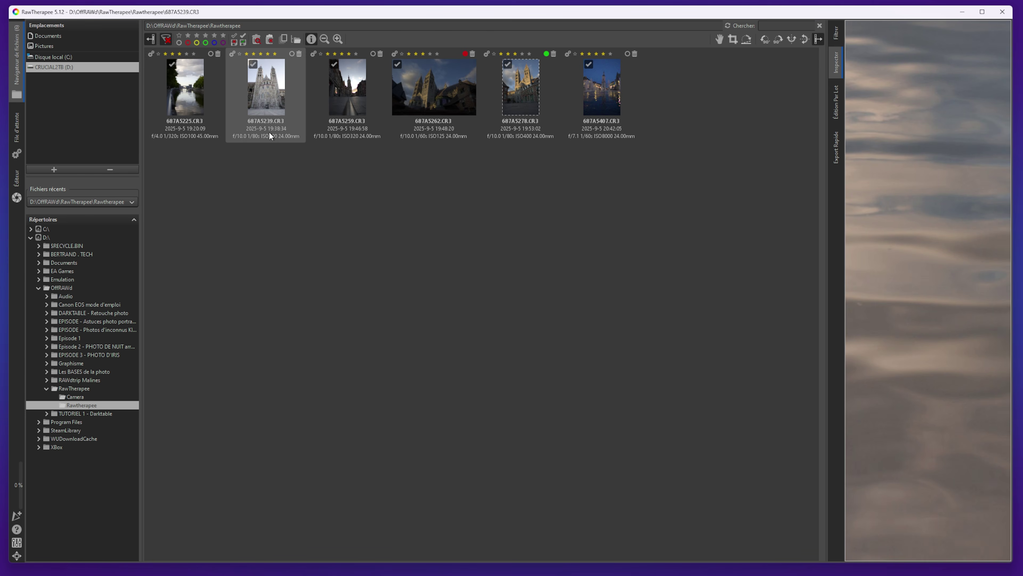
{"action": "left_click", "coordinate": [354, 133]}
{"action": "left_click", "coordinate": [436, 137]}
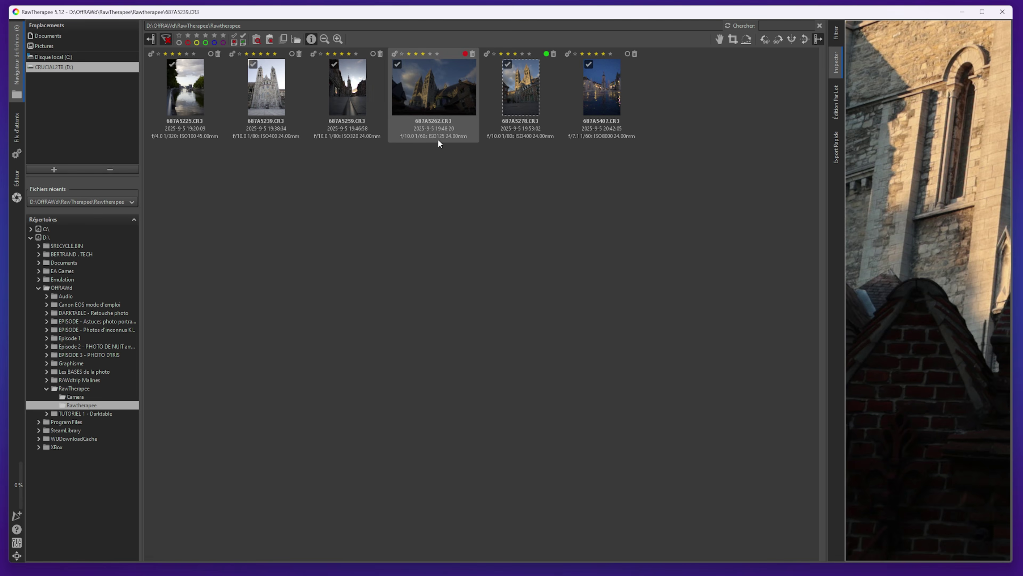
{"action": "left_click", "coordinate": [532, 111]}
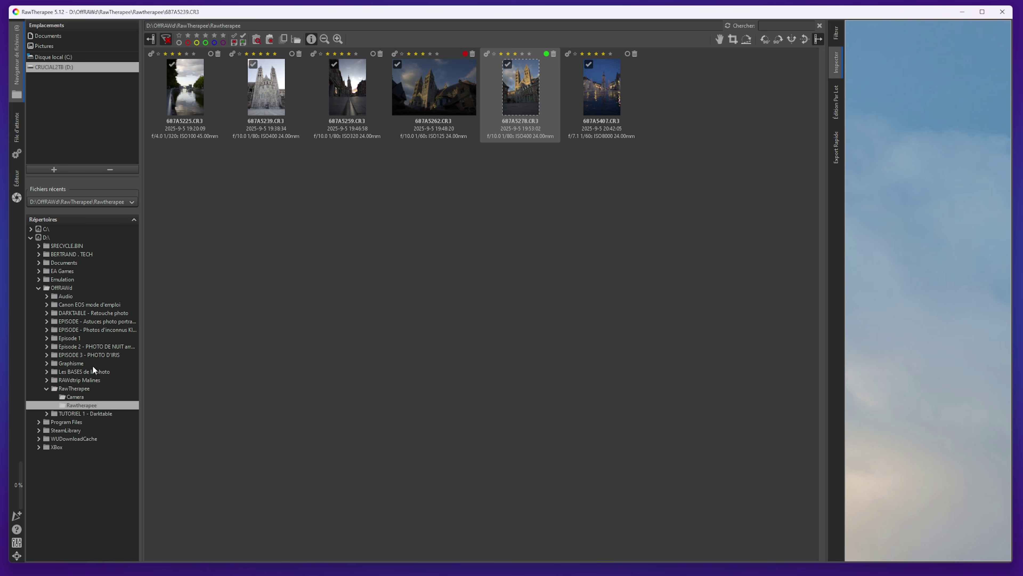
{"action": "left_click", "coordinate": [168, 328]}
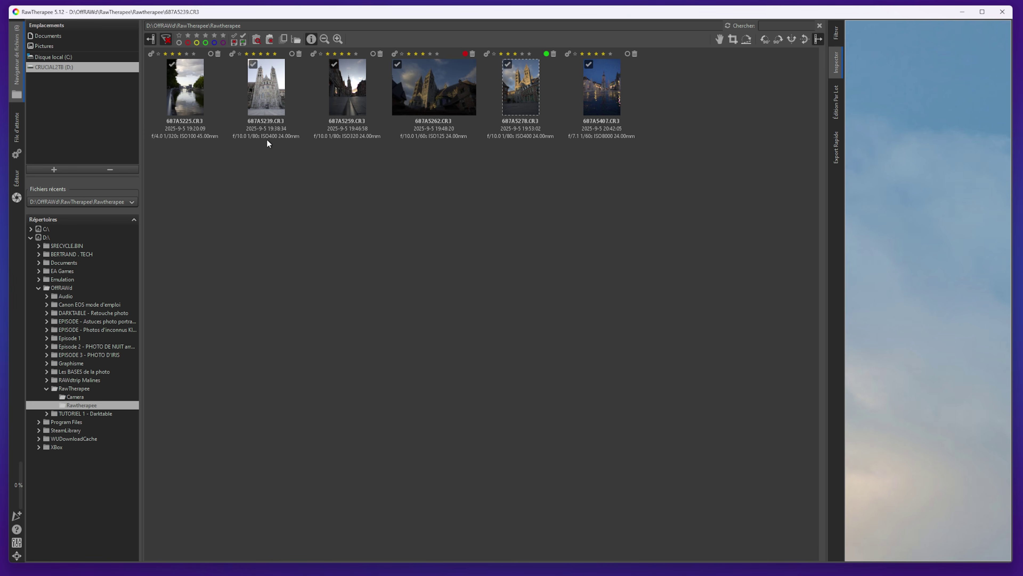
Open photo 687A5225.CR3 in the Editor
{"action": "left_click", "coordinate": [194, 91]}
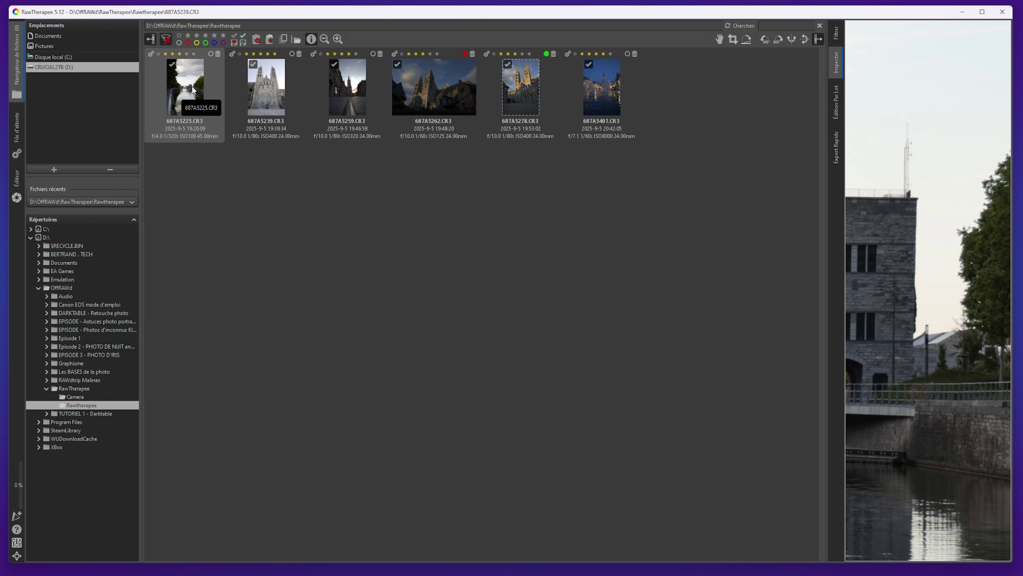
{"action": "double_click", "coordinate": [196, 114]}
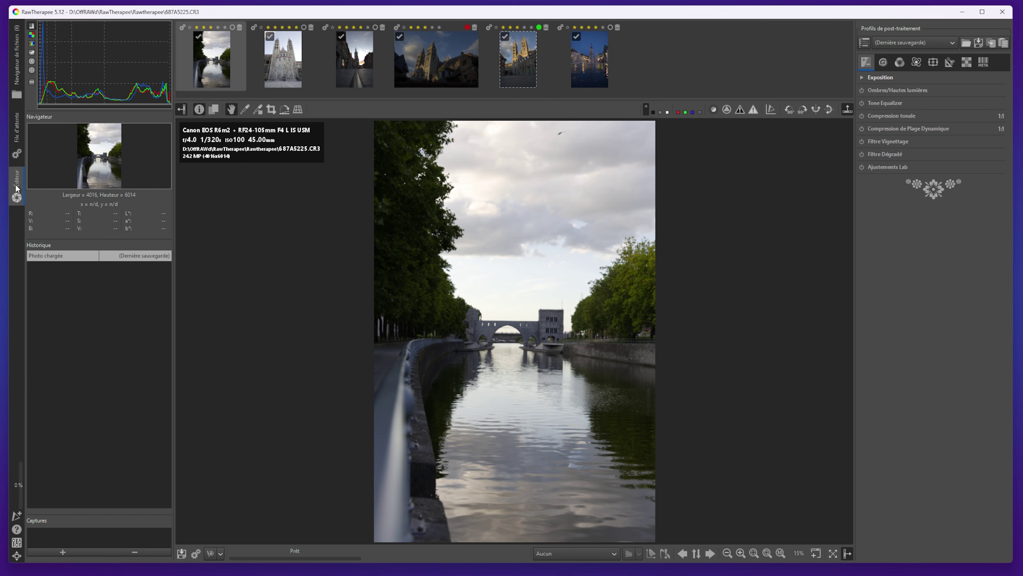
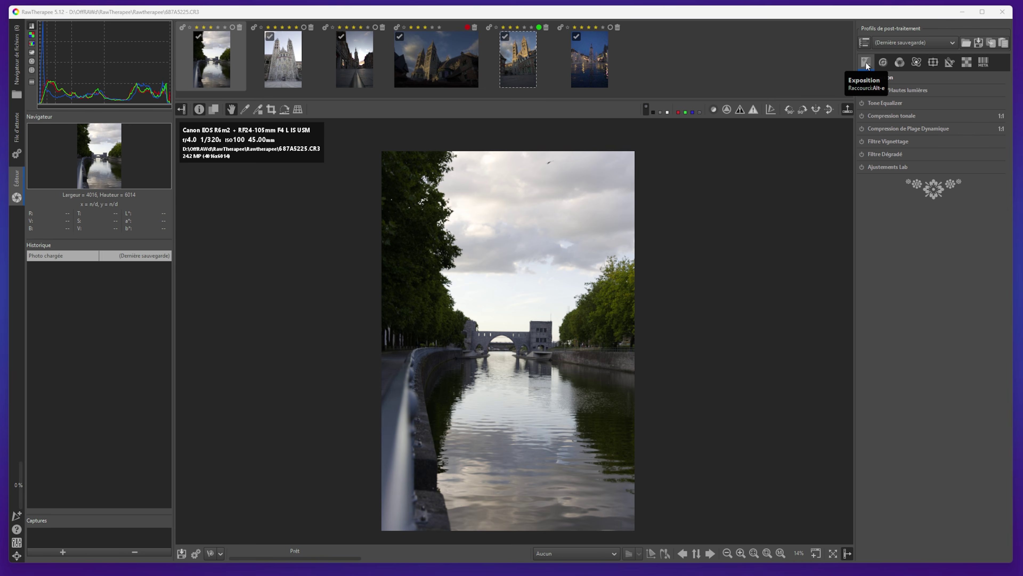
Look through the Editor's detail, advanced, local, transform, raw and metadata tool groups, ending back at the Exposition tools
{"action": "left_click", "coordinate": [883, 63]}
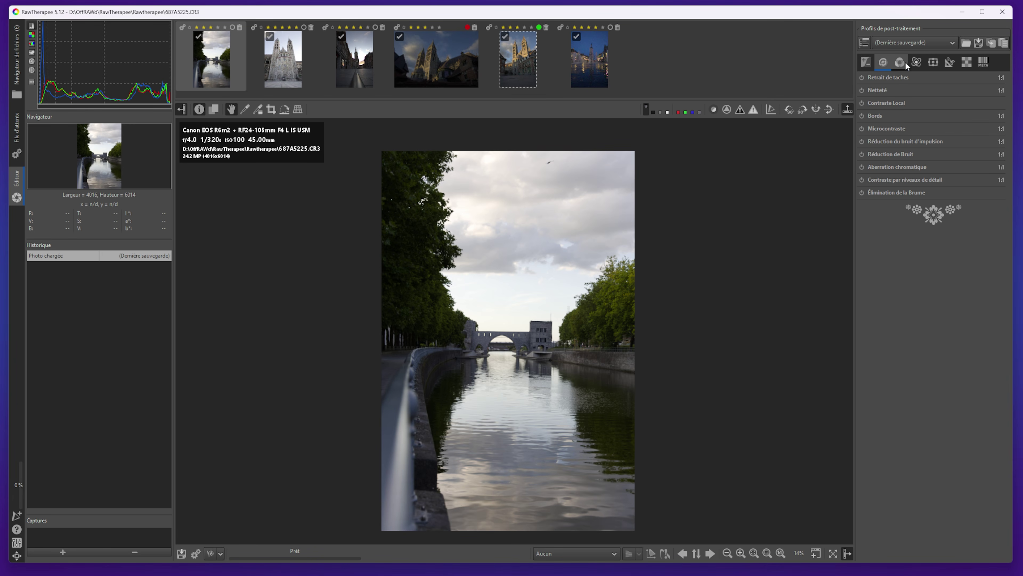
{"action": "left_click", "coordinate": [917, 62]}
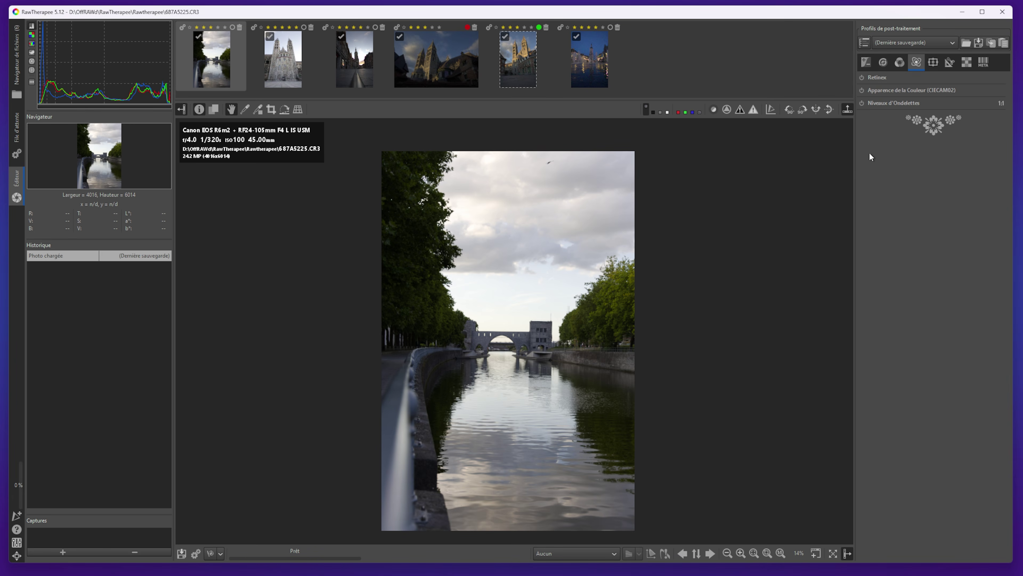
{"action": "left_click", "coordinate": [933, 62]}
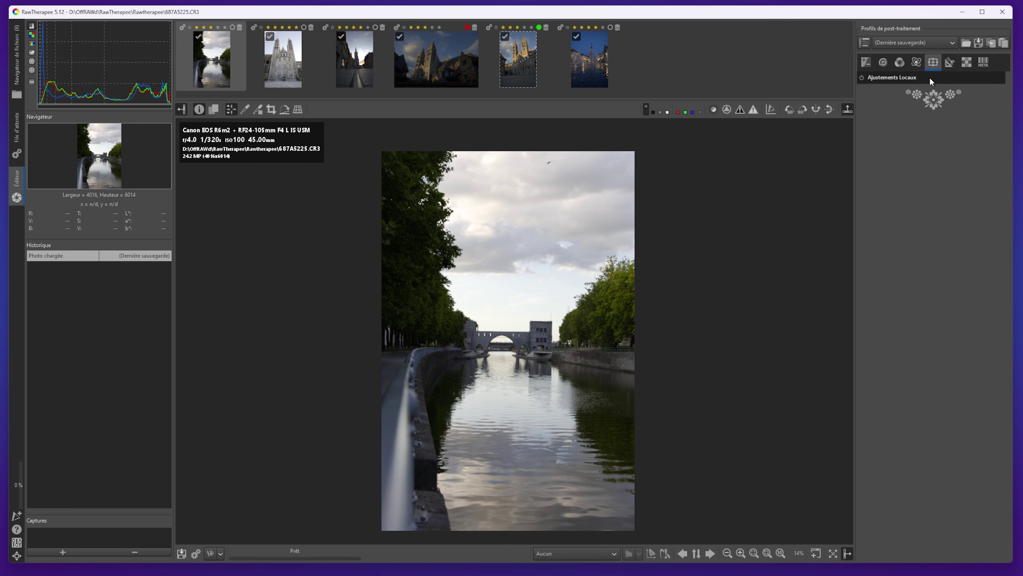
{"action": "left_click", "coordinate": [947, 62]}
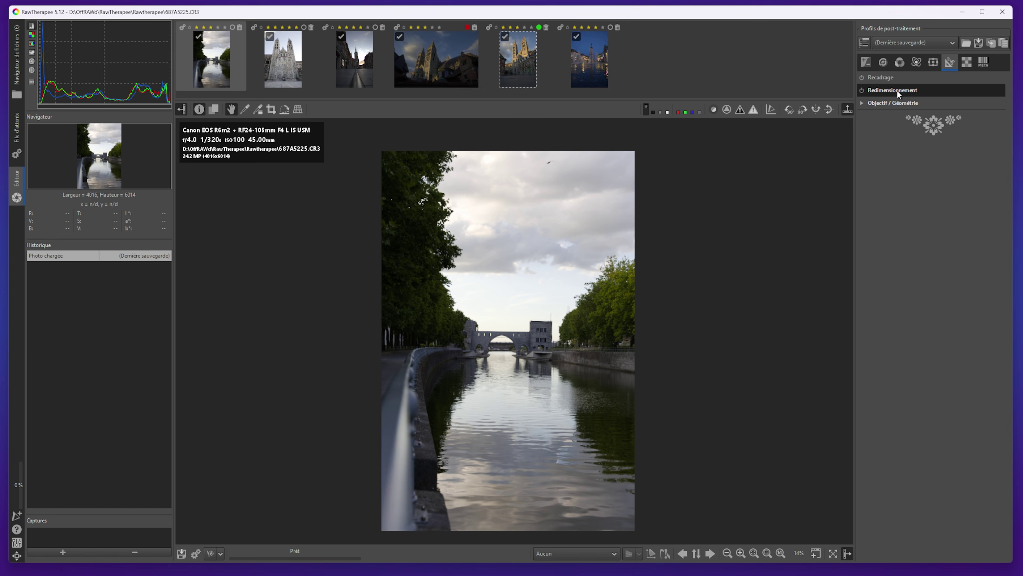
{"action": "left_click", "coordinate": [966, 62]}
{"action": "key", "text": "alt+m"}
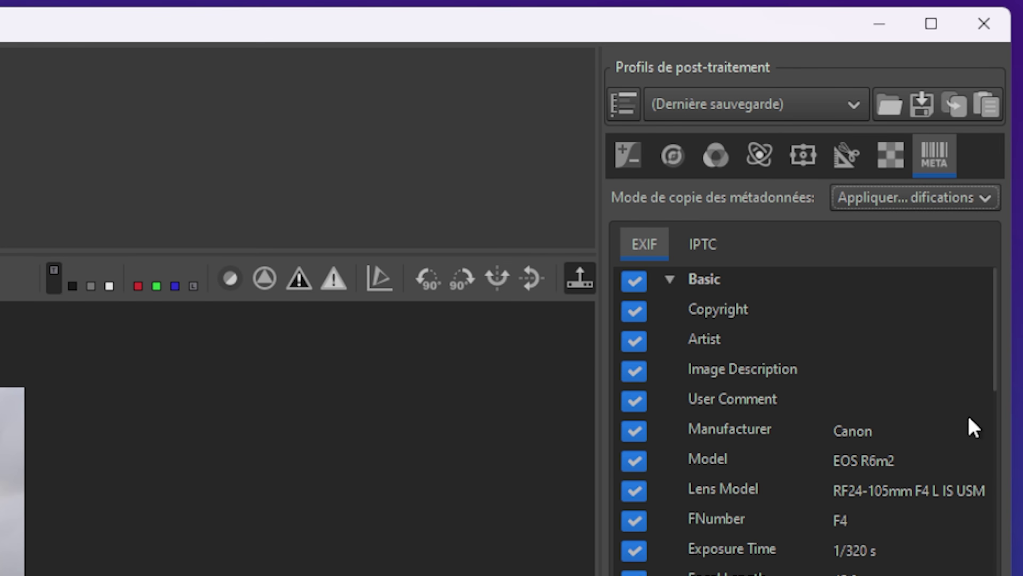
{"action": "key", "text": "alt+e"}
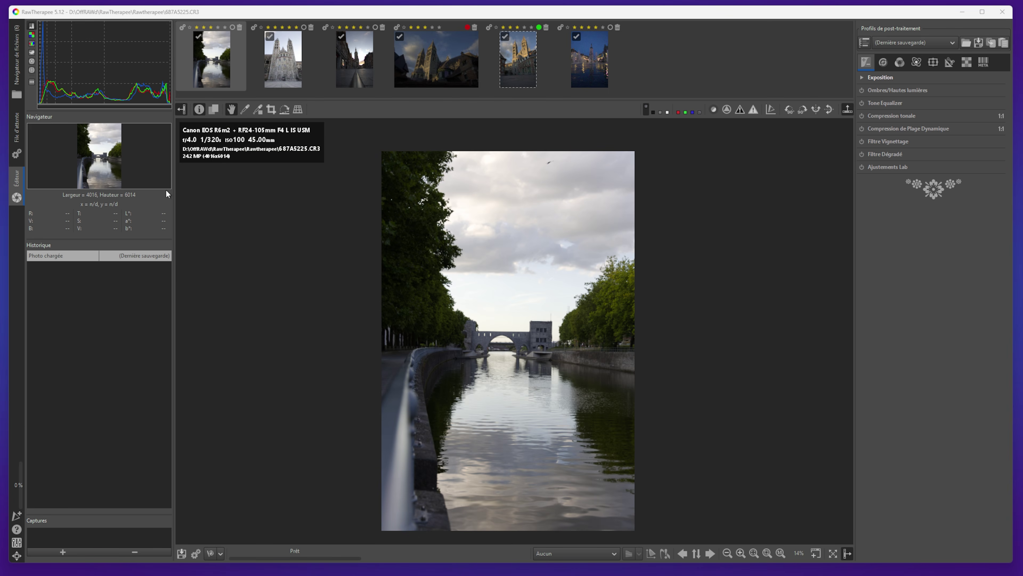
Examine the bridge area of the photo at 50% zoom with the Navigator, and fit the whole image in view again
{"action": "scroll", "coordinate": [261, 190], "scroll_direction": "up", "scroll_amount": 4}
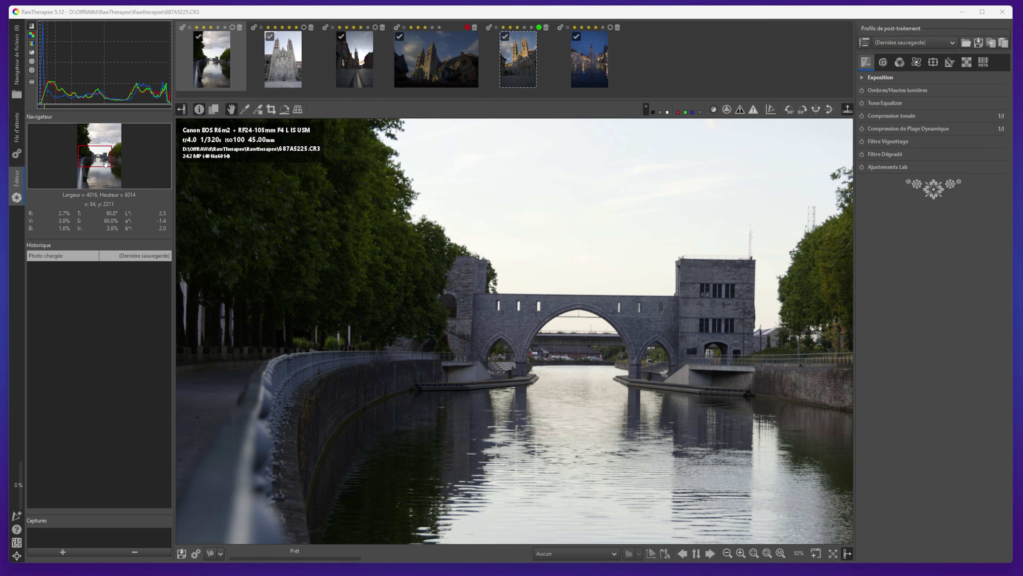
{"action": "mouse_move", "coordinate": [97, 158]}
{"action": "left_mouse_down"}
{"action": "mouse_move", "coordinate": [105, 144]}
{"action": "mouse_move", "coordinate": [100, 161]}
{"action": "left_mouse_up"}
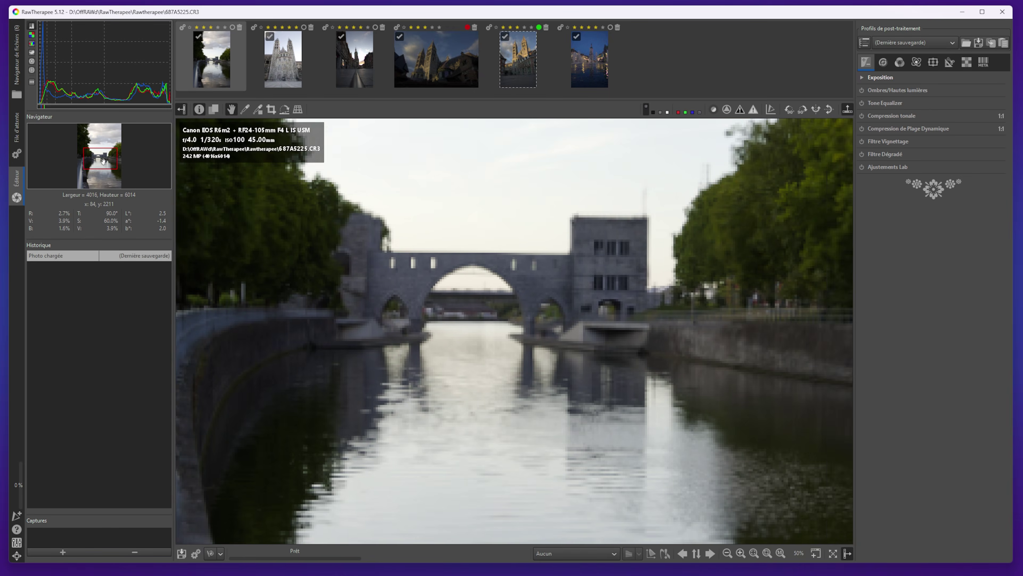
{"action": "key", "text": "f"}
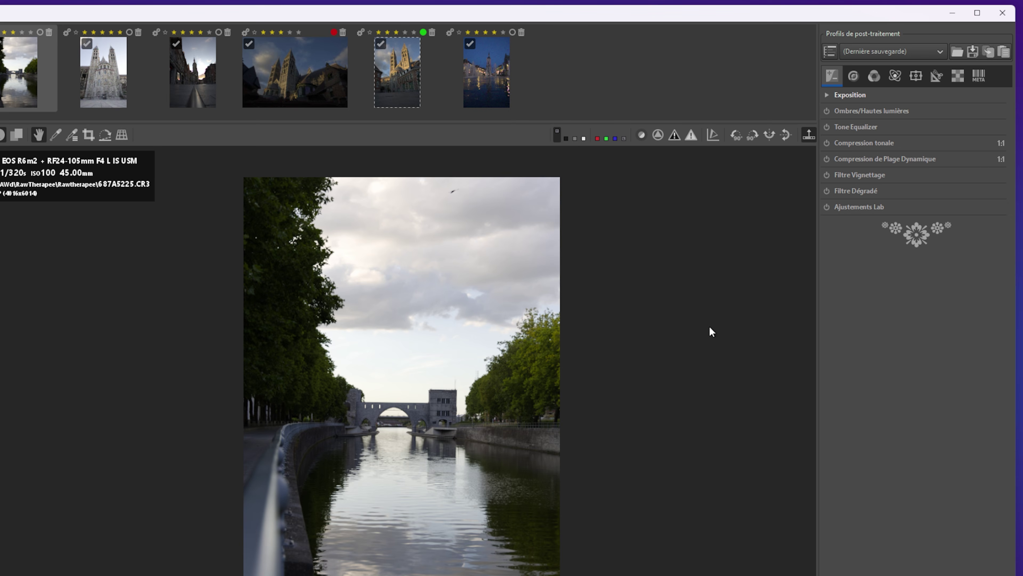
In the Exposition tool, set saturation to 7, contrast to 6 and exposure compensation to -0.12
{"action": "left_click", "coordinate": [826, 95]}
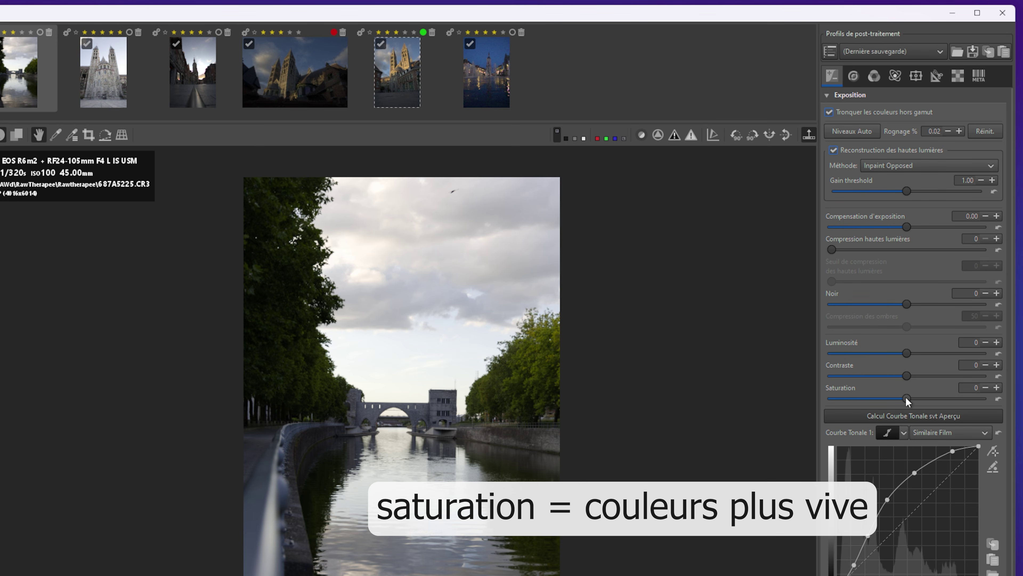
{"action": "left_click_drag", "start_coordinate": [909, 401], "coordinate": [912, 376]}
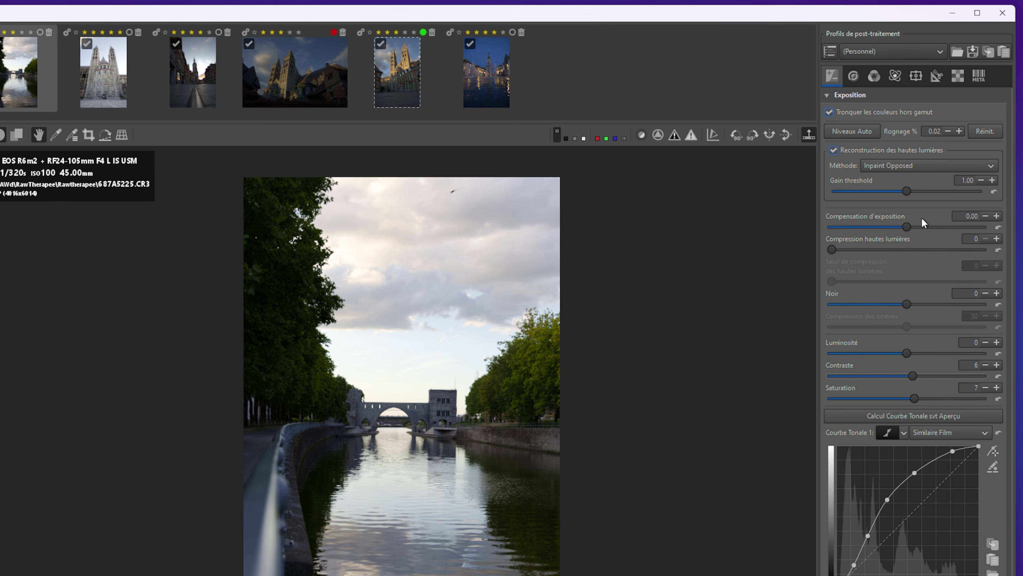
{"action": "mouse_move", "coordinate": [907, 226]}
{"action": "left_mouse_down"}
{"action": "mouse_move", "coordinate": [925, 227]}
{"action": "mouse_move", "coordinate": [903, 228]}
{"action": "left_mouse_up"}
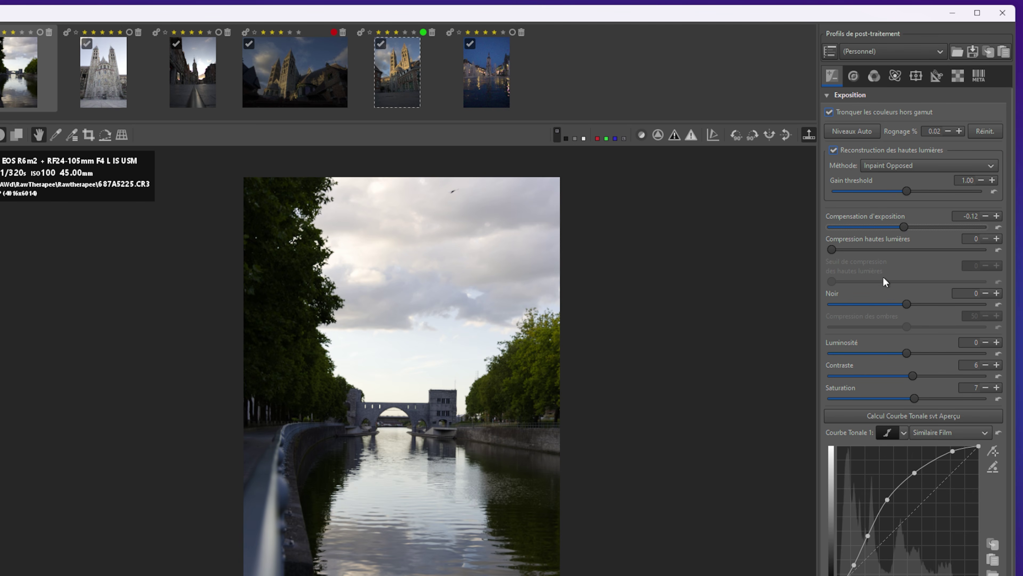
Reset the exposure compensation to 0.00 and collapse the Exposition tool
{"action": "left_click", "coordinate": [998, 229]}
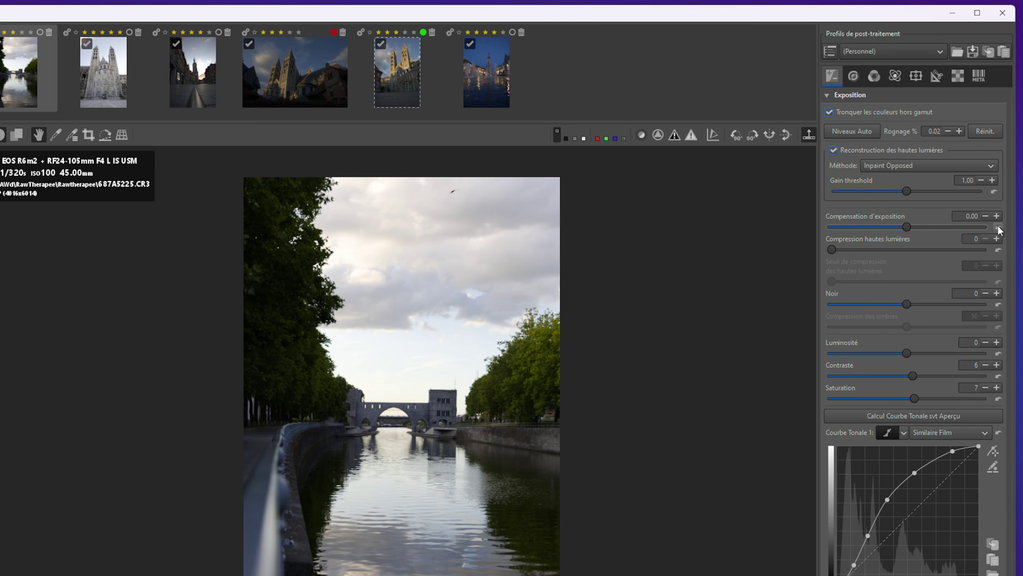
{"action": "left_click", "coordinate": [851, 97]}
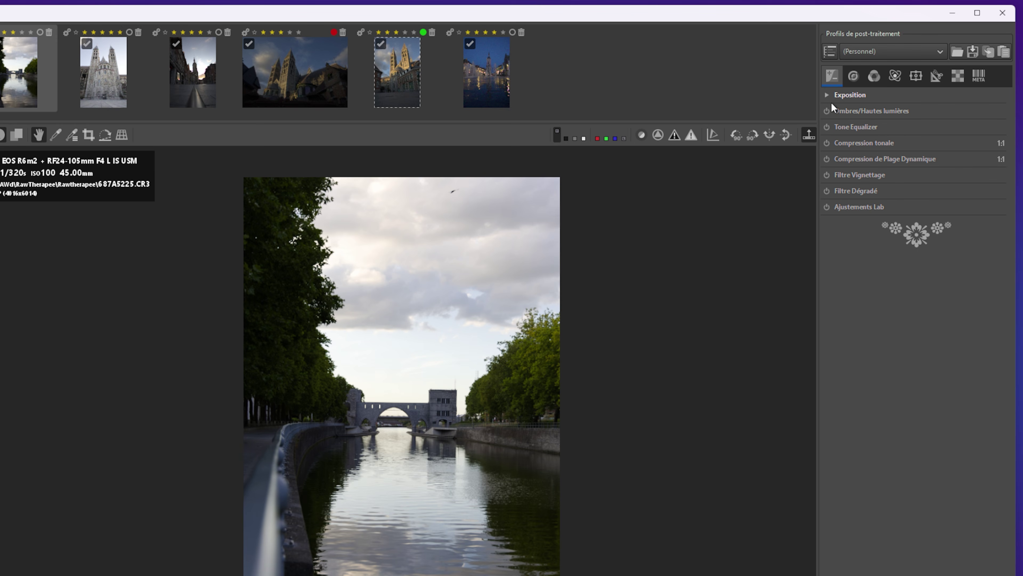
{"action": "left_click", "coordinate": [853, 96]}
{"action": "left_click", "coordinate": [878, 96]}
Enable the Ombres/Hautes lumières tool and set the highlights to 76
{"action": "left_click", "coordinate": [866, 109]}
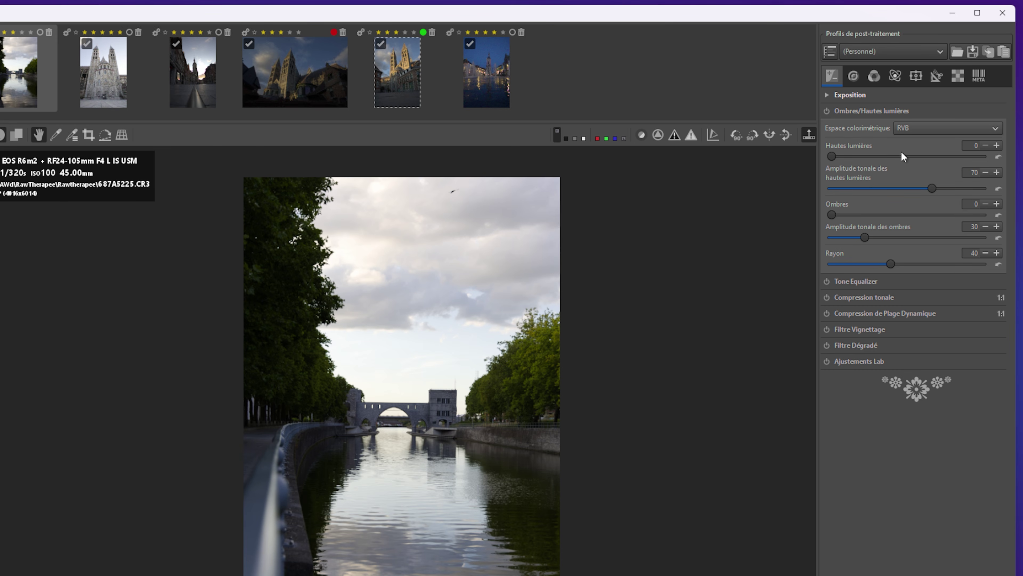
{"action": "left_click_drag", "start_coordinate": [861, 156], "coordinate": [855, 157]}
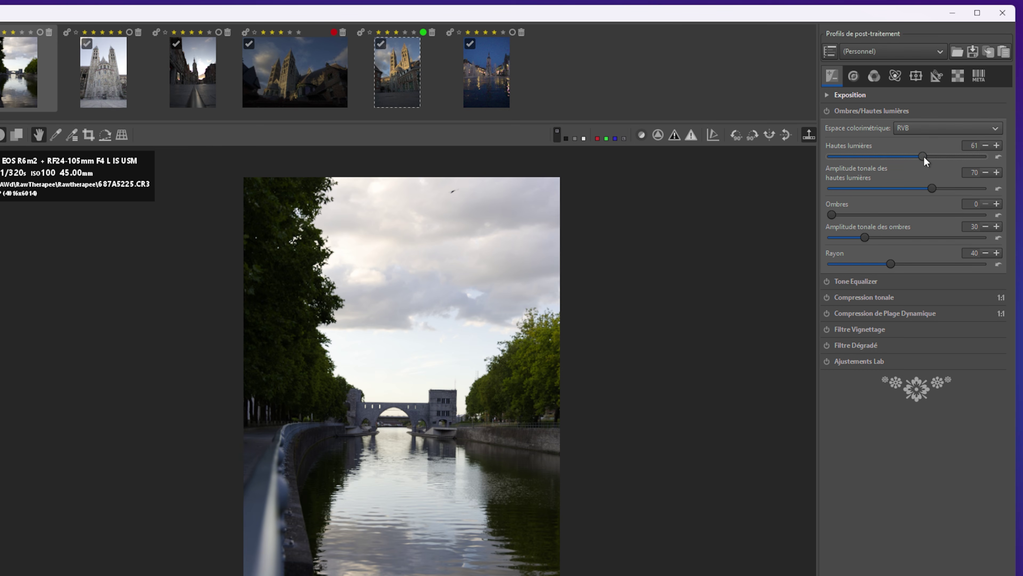
{"action": "left_click", "coordinate": [828, 111]}
{"action": "left_click_drag", "start_coordinate": [853, 156], "coordinate": [891, 154]}
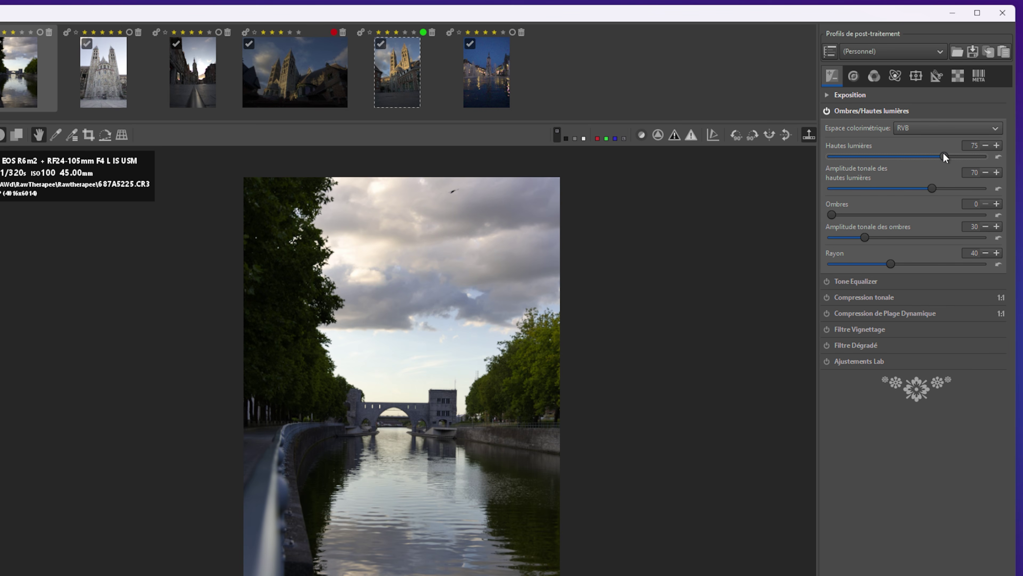
{"action": "left_click_drag", "start_coordinate": [956, 157], "coordinate": [946, 156]}
Compare the photo with and without Ombres/Hautes lumières, leave it enabled, and try a slight shadows adjustment
{"action": "left_click", "coordinate": [827, 111]}
{"action": "left_click", "coordinate": [827, 111]}
{"action": "left_click", "coordinate": [827, 111]}
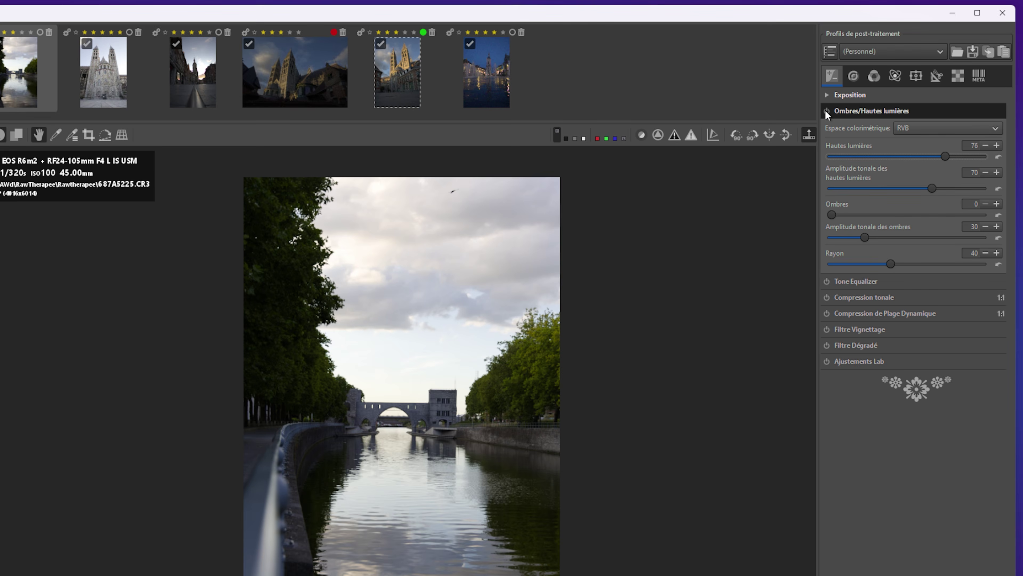
{"action": "left_click", "coordinate": [827, 112]}
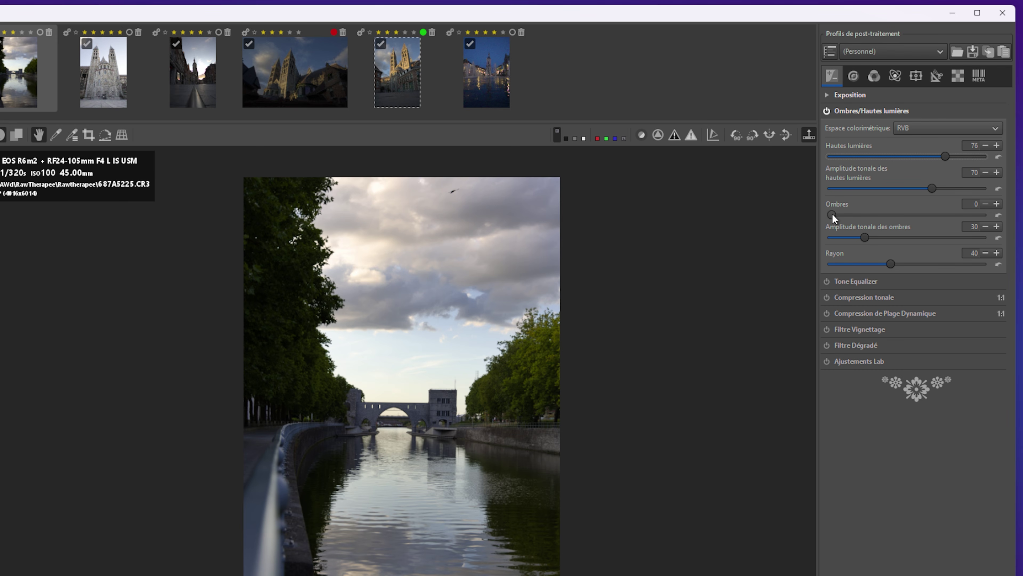
{"action": "mouse_move", "coordinate": [832, 216]}
{"action": "left_mouse_down"}
{"action": "mouse_move", "coordinate": [861, 215]}
{"action": "mouse_move", "coordinate": [836, 215]}
{"action": "left_mouse_up"}
{"action": "left_click", "coordinate": [875, 110]}
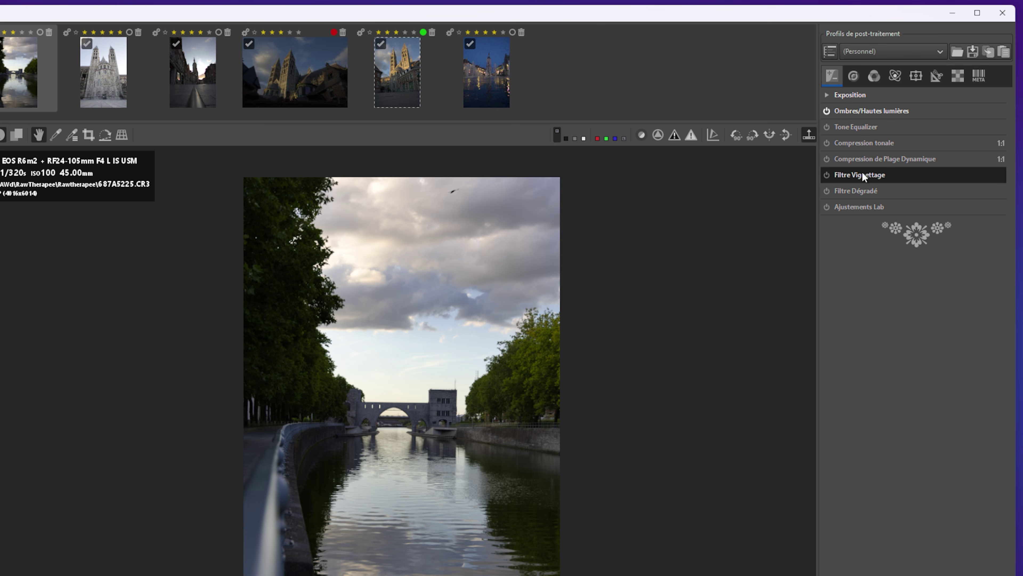
Try the Filtre Vignettage with a force of 0.77 and an extent of 87, then switch the filter off
{"action": "left_click", "coordinate": [827, 176]}
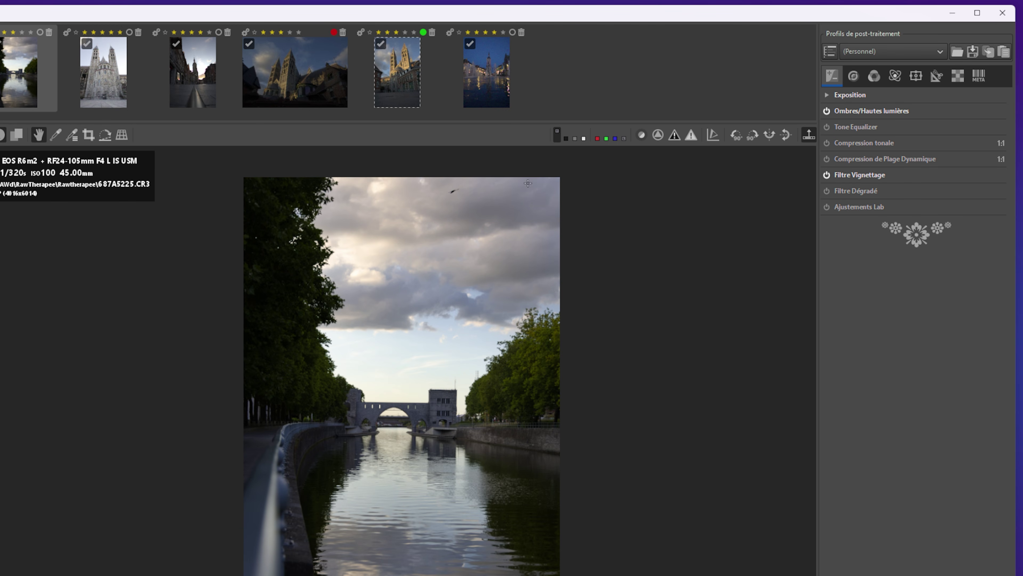
{"action": "left_click", "coordinate": [827, 176]}
{"action": "left_click", "coordinate": [827, 177]}
{"action": "left_click", "coordinate": [856, 173]}
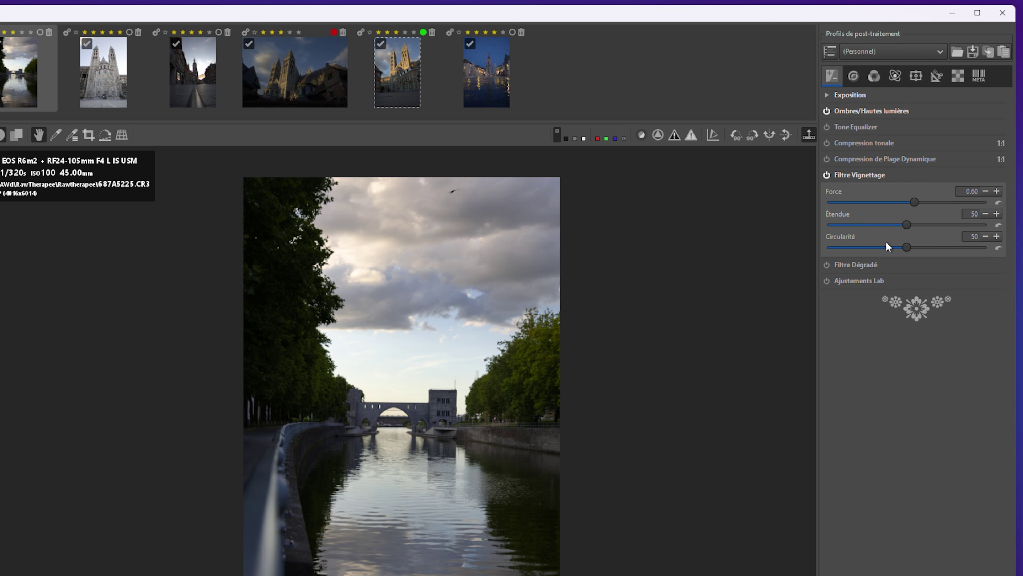
{"action": "mouse_move", "coordinate": [914, 201]}
{"action": "left_mouse_down"}
{"action": "mouse_move", "coordinate": [957, 201]}
{"action": "mouse_move", "coordinate": [905, 202]}
{"action": "mouse_move", "coordinate": [928, 203]}
{"action": "mouse_move", "coordinate": [917, 204]}
{"action": "mouse_move", "coordinate": [927, 221]}
{"action": "mouse_move", "coordinate": [914, 218]}
{"action": "left_mouse_up"}
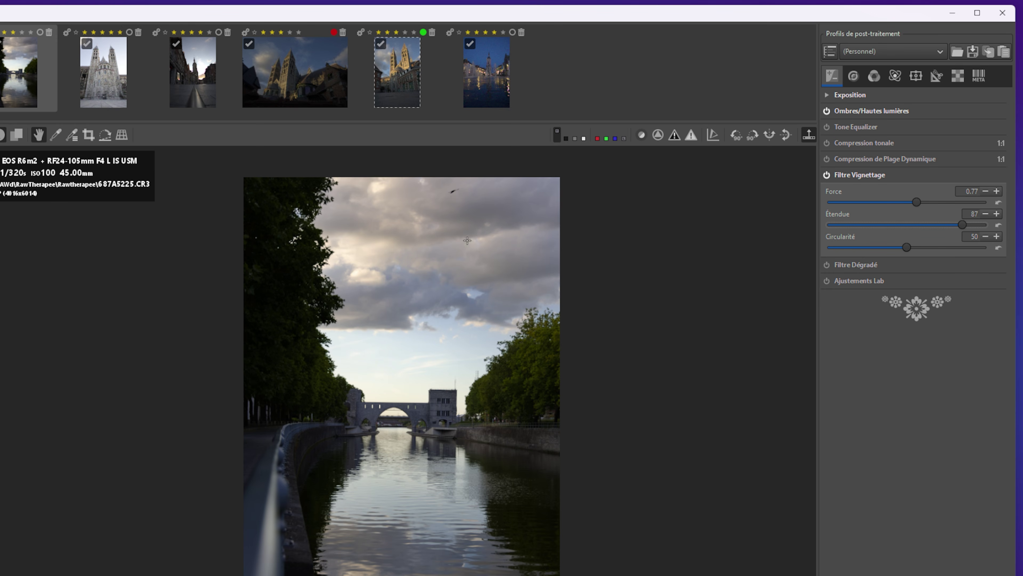
{"action": "left_click_drag", "start_coordinate": [915, 202], "coordinate": [922, 224]}
{"action": "left_click", "coordinate": [826, 175]}
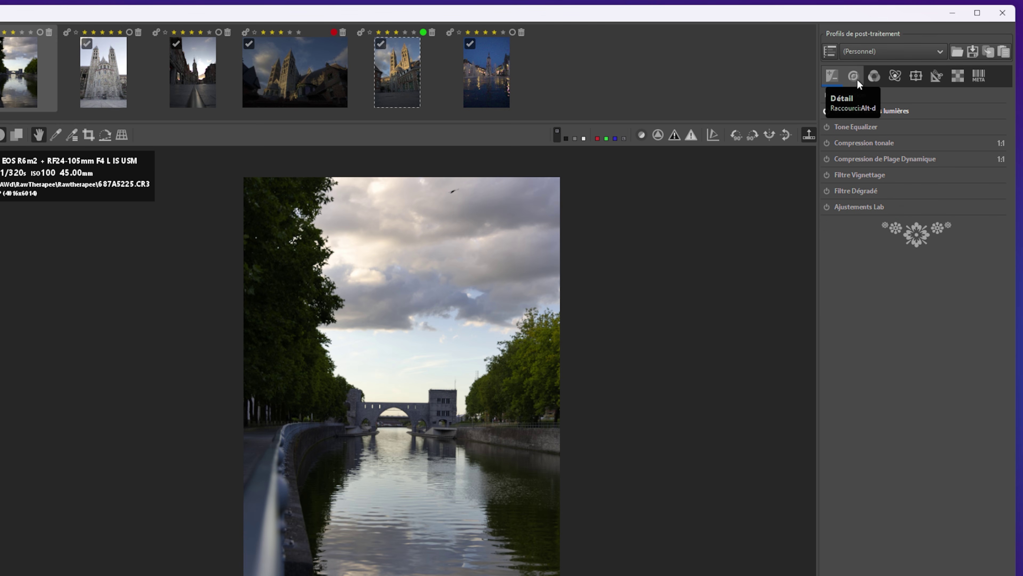
Enable spot removal (Retrait de taches) among the detail tools and set the default spot size to 146
{"action": "left_click", "coordinate": [856, 81]}
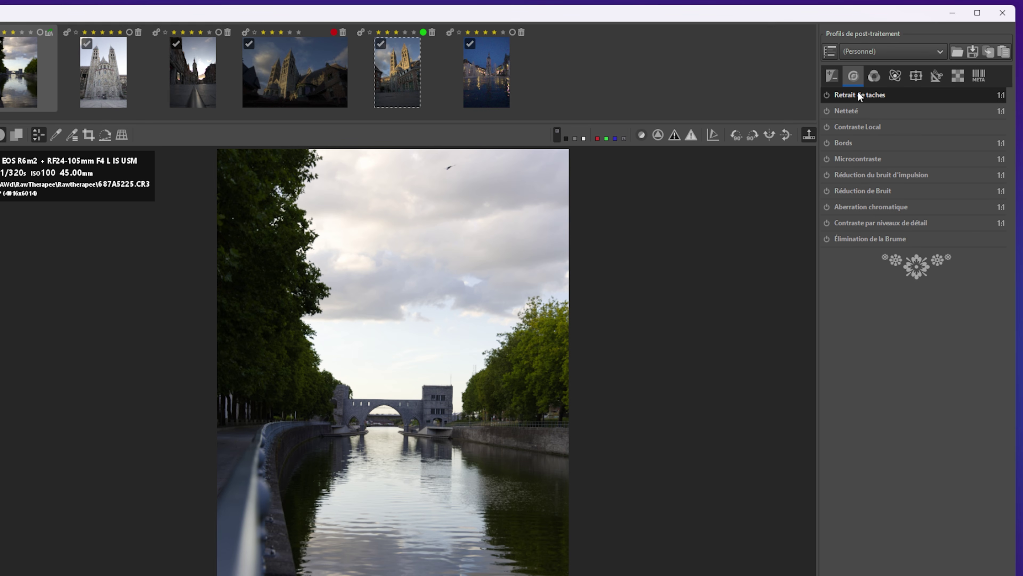
{"action": "left_click", "coordinate": [859, 96]}
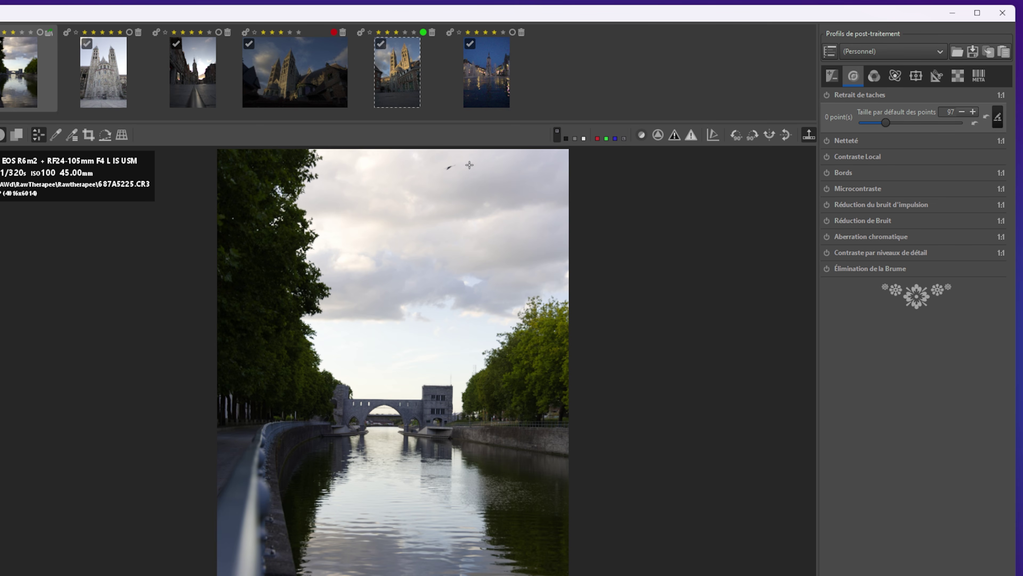
{"action": "left_click", "coordinate": [827, 96]}
{"action": "left_click_drag", "start_coordinate": [906, 120], "coordinate": [896, 123]}
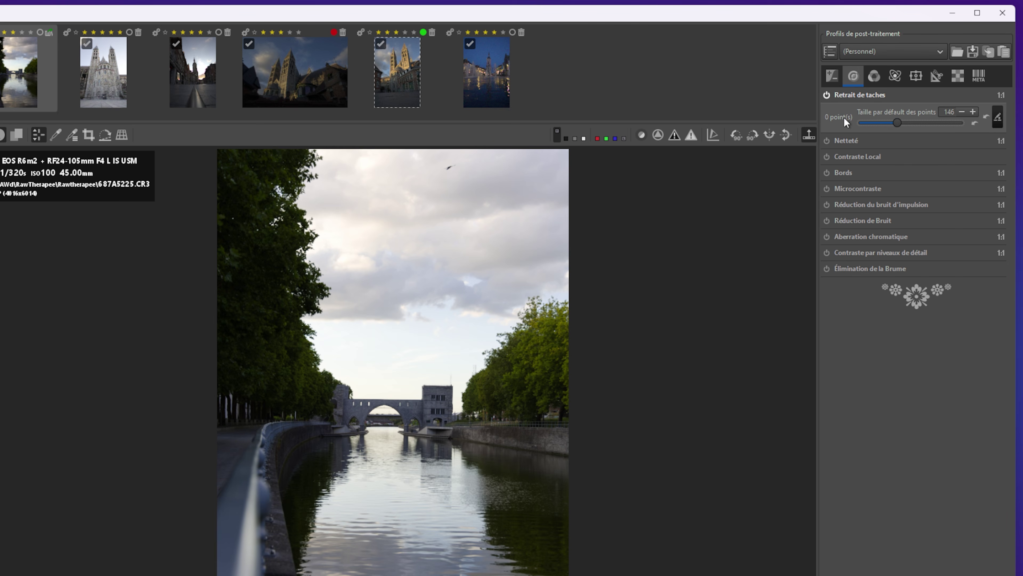
Remove the bird from the sky with a spot sourced from the clouds just beside it, tighten its circles, and finish spot editing
{"action": "left_click", "coordinate": [998, 119]}
{"action": "left_click", "coordinate": [451, 167]}
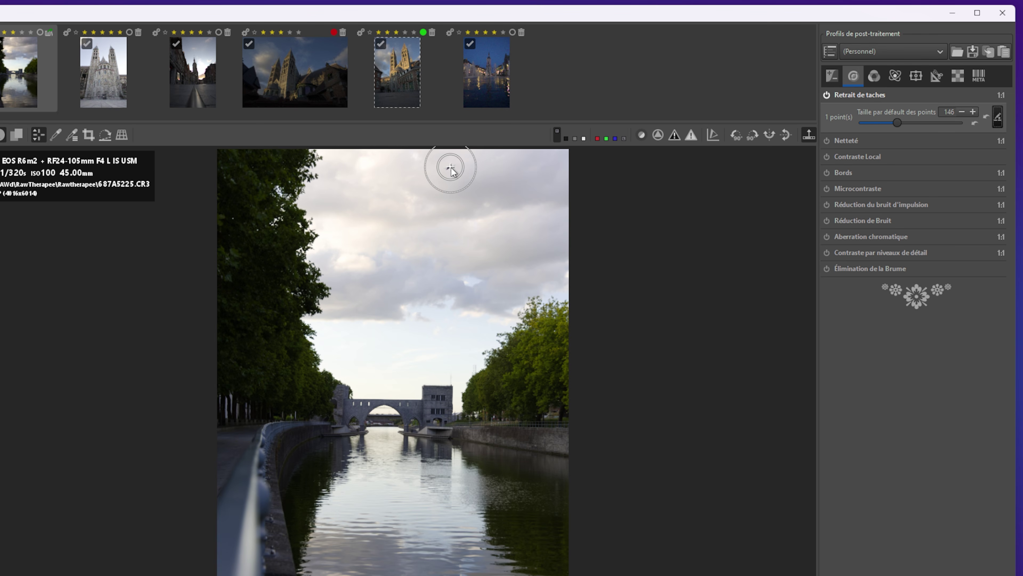
{"action": "left_click_drag", "start_coordinate": [451, 168], "coordinate": [406, 182]}
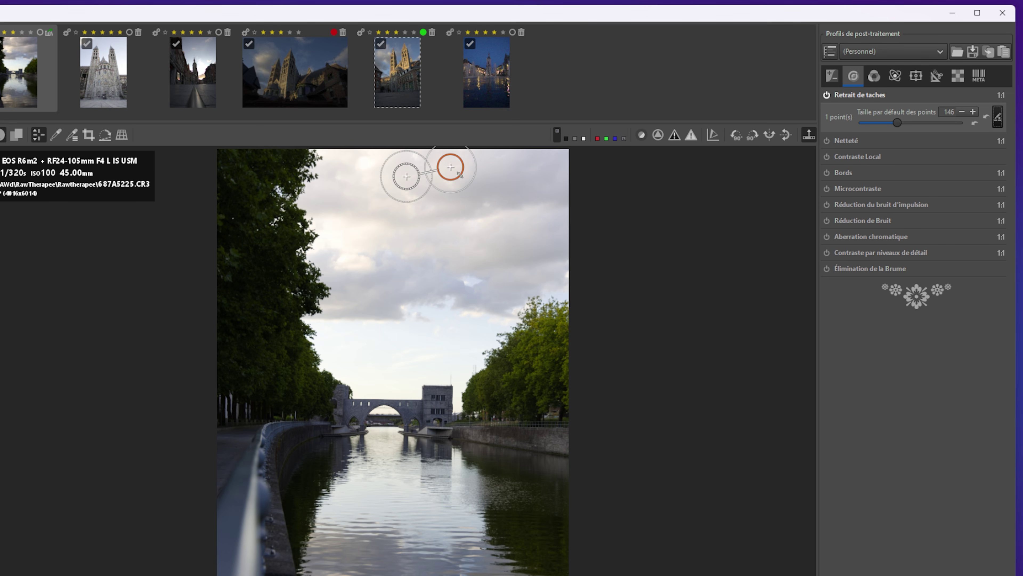
{"action": "left_click_drag", "start_coordinate": [457, 177], "coordinate": [454, 173]}
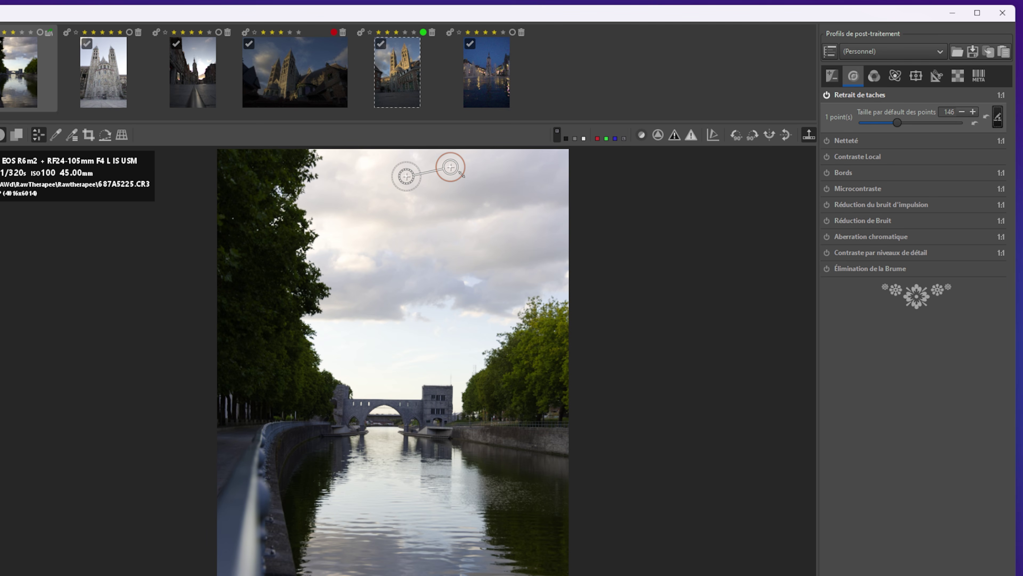
{"action": "left_click_drag", "start_coordinate": [464, 173], "coordinate": [462, 171]}
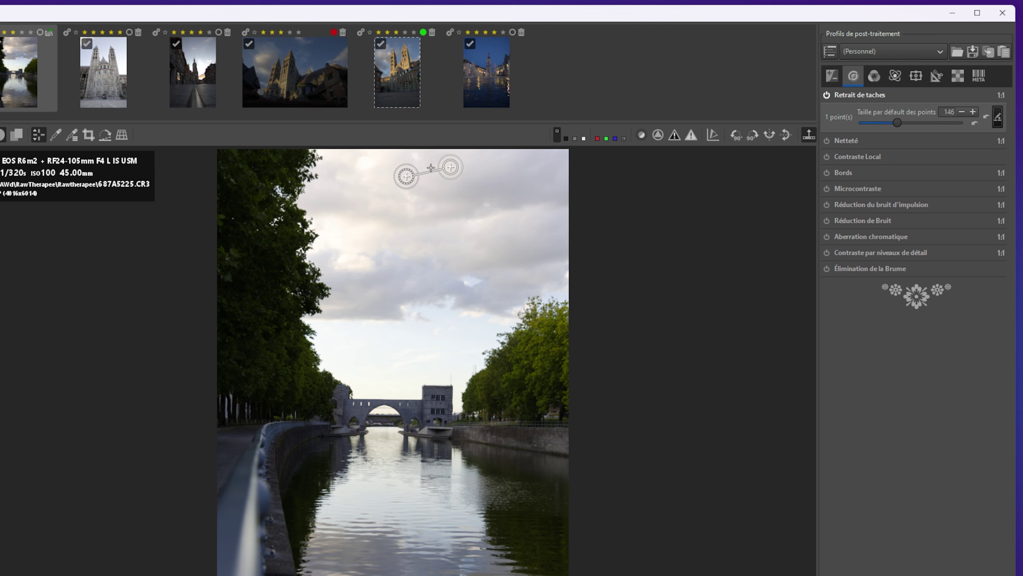
{"action": "left_click", "coordinate": [1000, 121]}
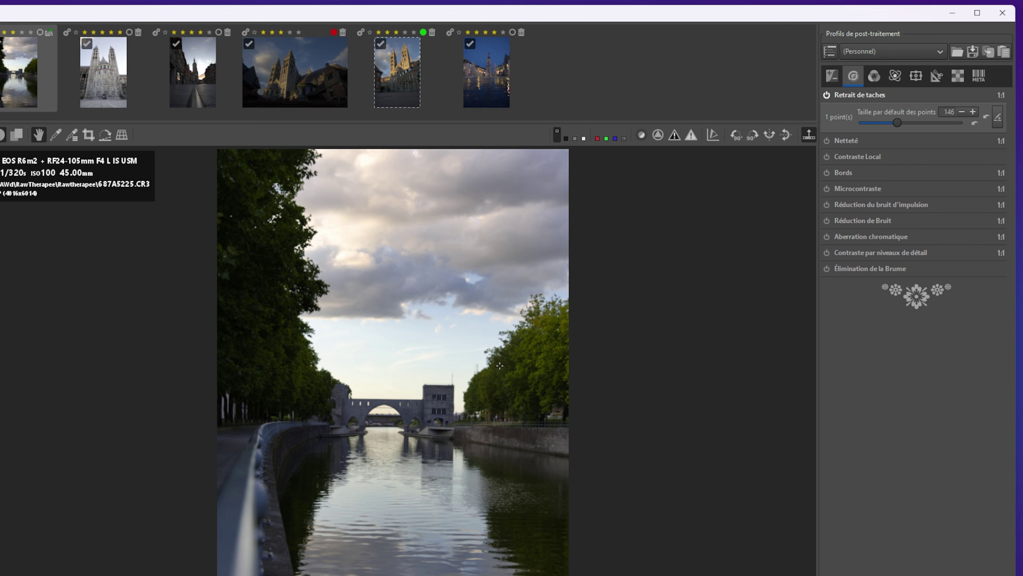
Enable Netteté with a contrast threshold of 27 and a quantity of 215, and check the sharpness on the bridge
{"action": "left_click", "coordinate": [867, 142]}
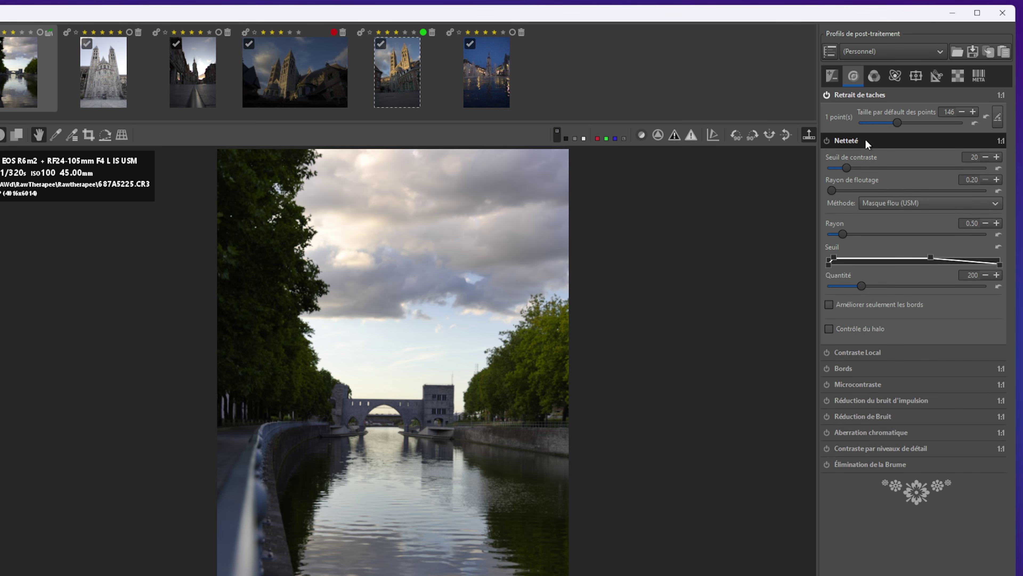
{"action": "left_click", "coordinate": [825, 139]}
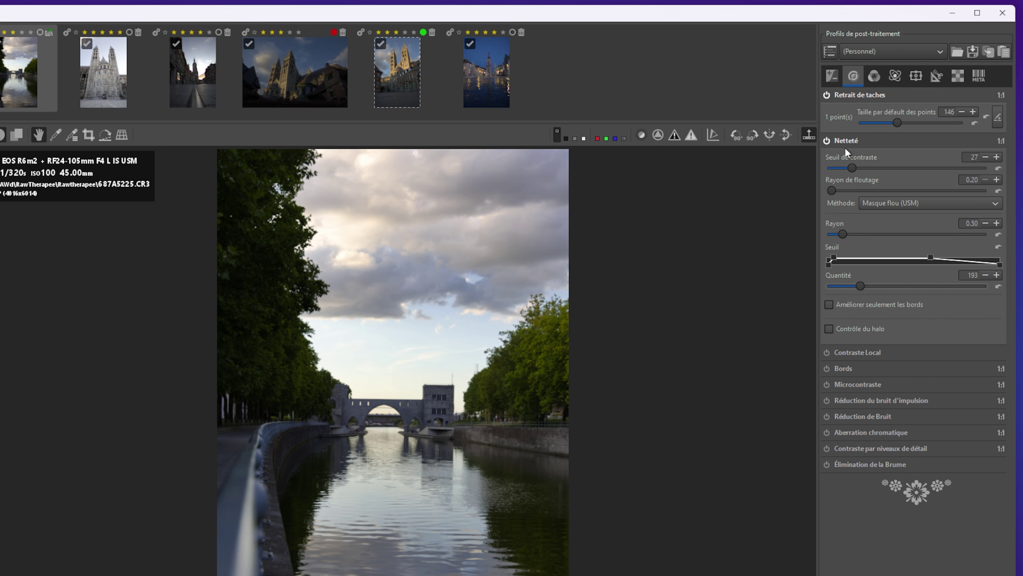
{"action": "left_click_drag", "start_coordinate": [866, 288], "coordinate": [862, 288]}
{"action": "key", "text": "z"}
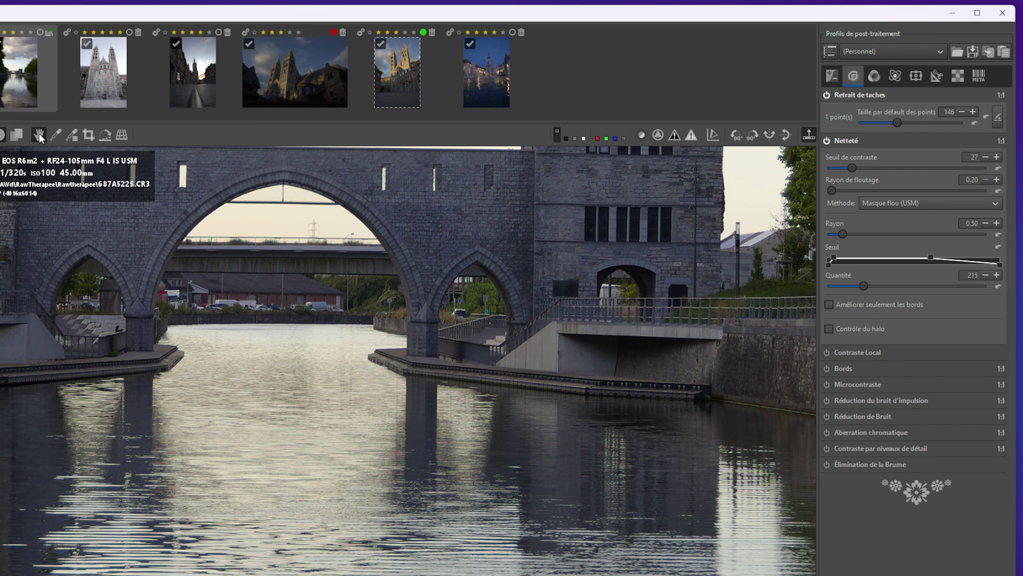
{"action": "left_click_drag", "start_coordinate": [414, 233], "coordinate": [445, 531]}
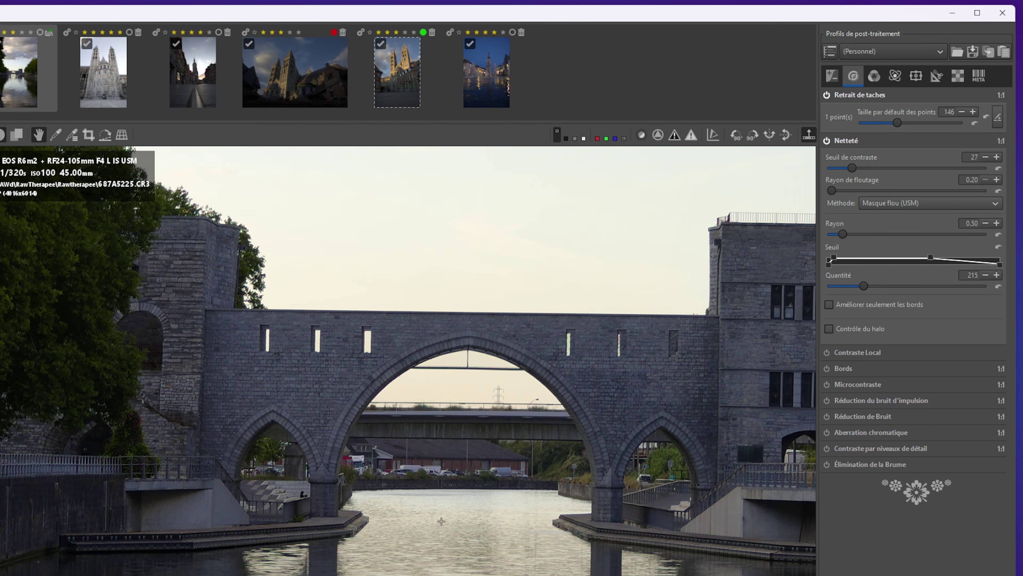
In the white balance tool, keep the Appareil photo method and set the temperature to 5915
{"action": "left_click", "coordinate": [873, 76]}
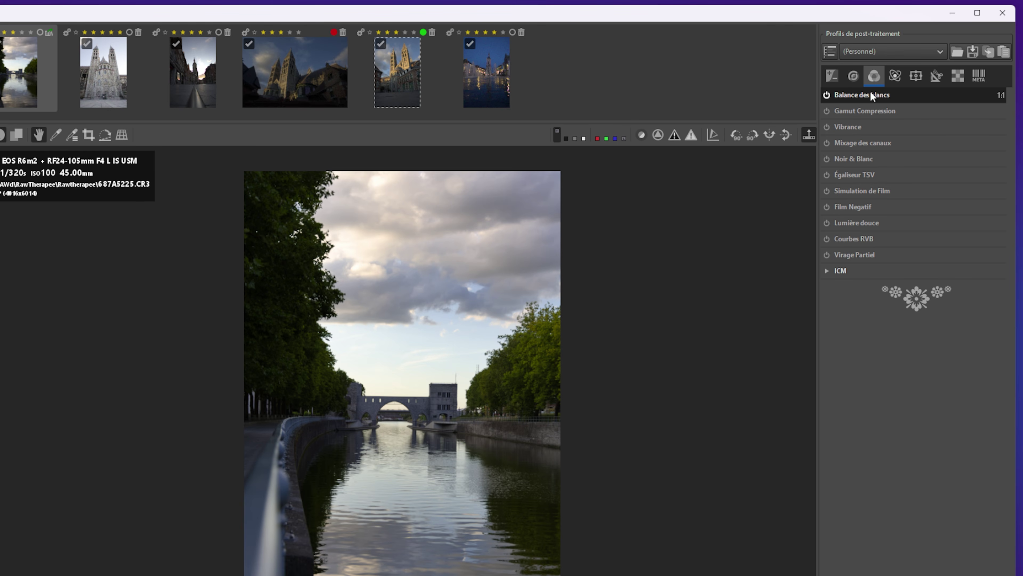
{"action": "left_click", "coordinate": [884, 95]}
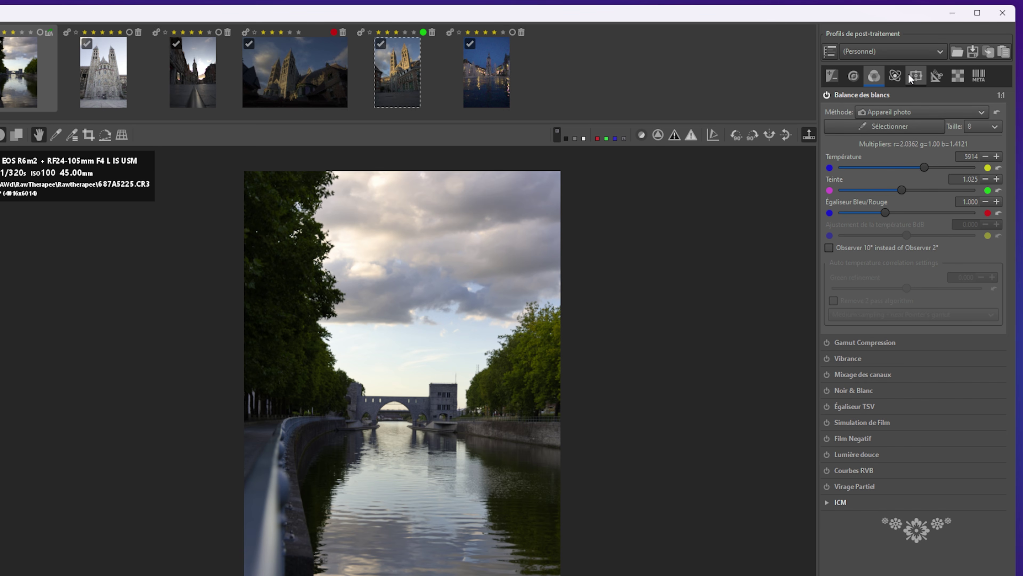
{"action": "left_click", "coordinate": [923, 112]}
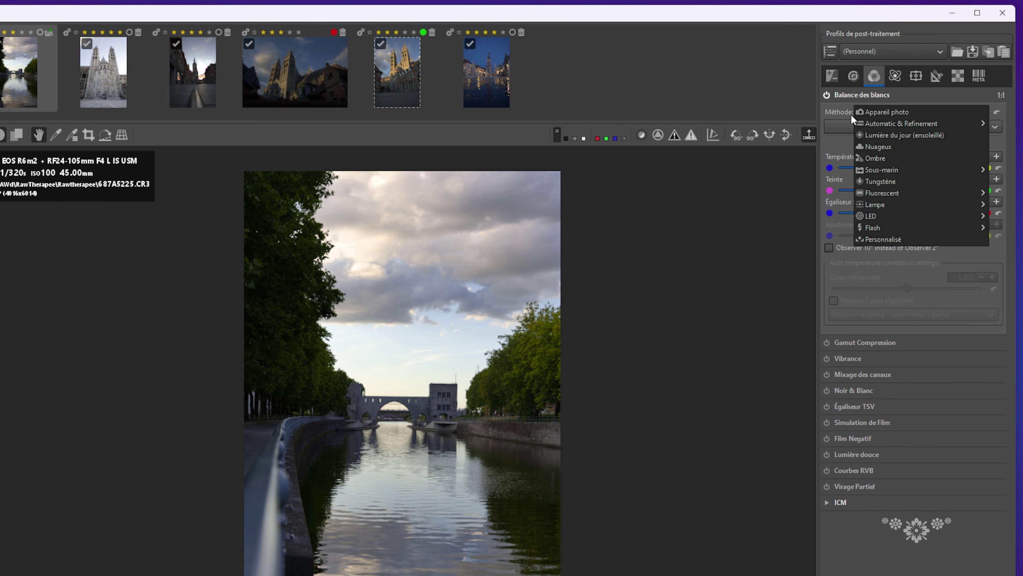
{"action": "left_click", "coordinate": [902, 113]}
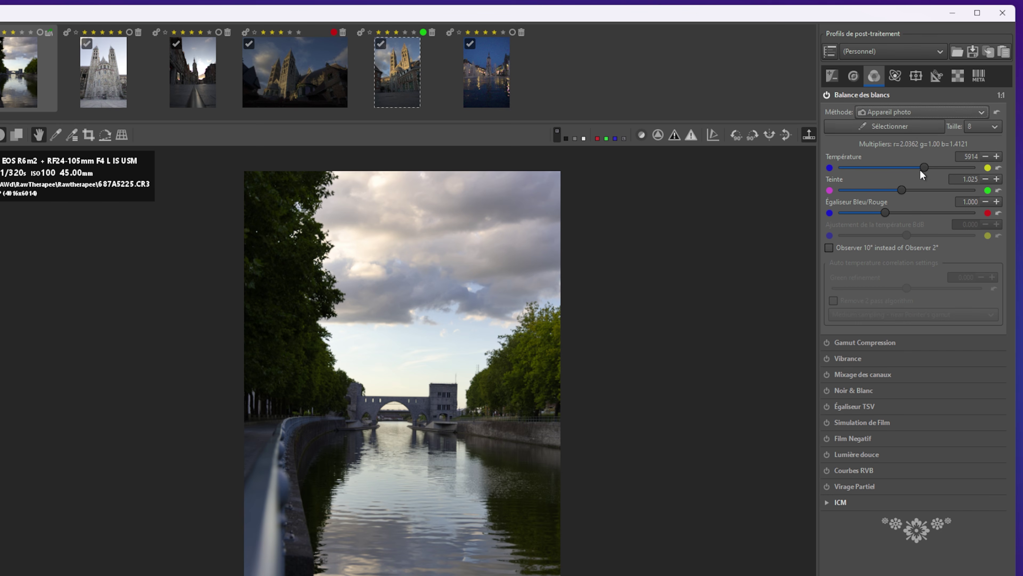
{"action": "left_click_drag", "start_coordinate": [924, 166], "coordinate": [923, 168]}
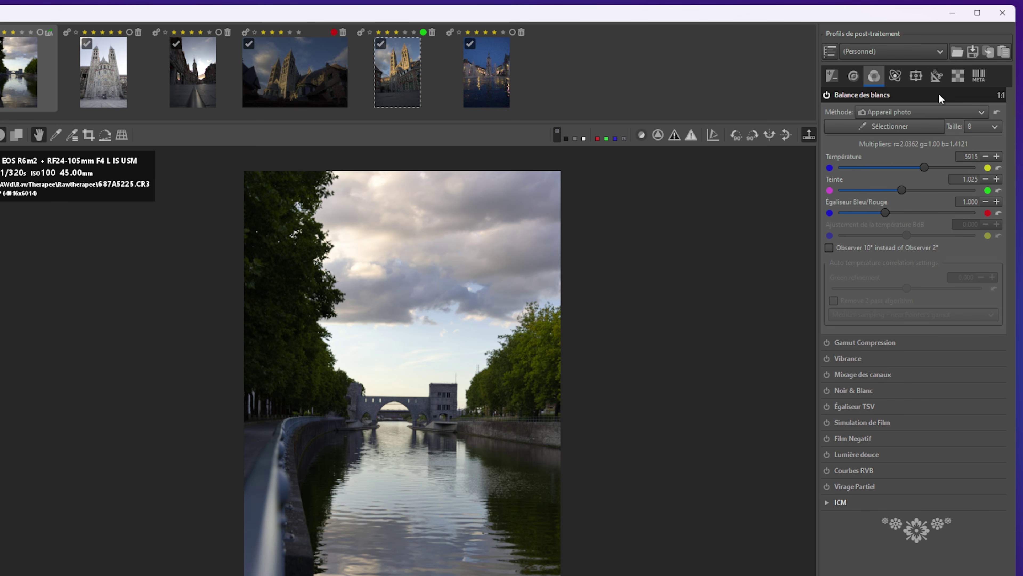
{"action": "left_click", "coordinate": [929, 96]}
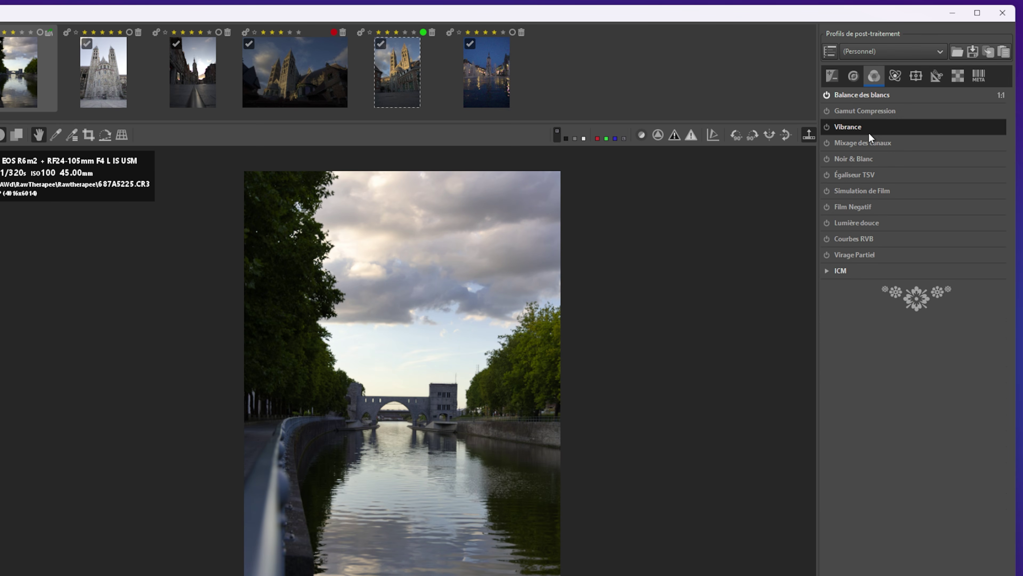
Enable Vibrance and moderately raise the pastel tones, keeping pastel and saturated tones linked
{"action": "left_click", "coordinate": [869, 126]}
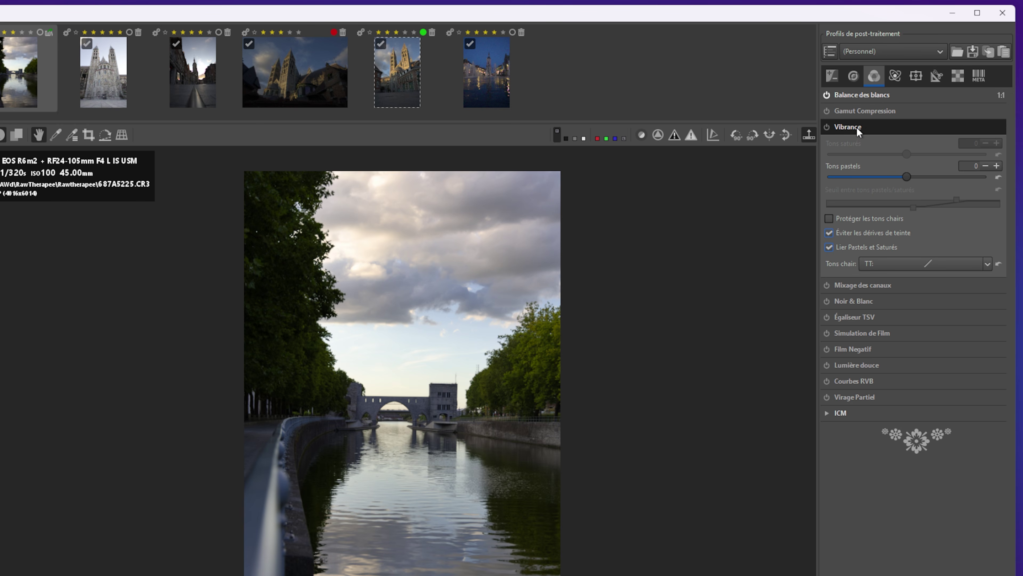
{"action": "left_click", "coordinate": [907, 178]}
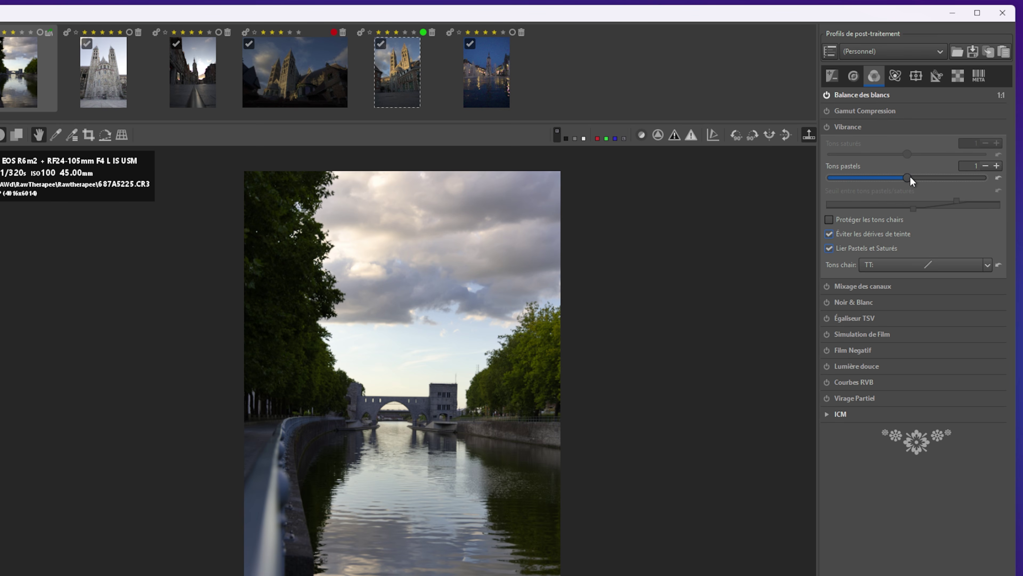
{"action": "left_click_drag", "start_coordinate": [914, 177], "coordinate": [917, 177]}
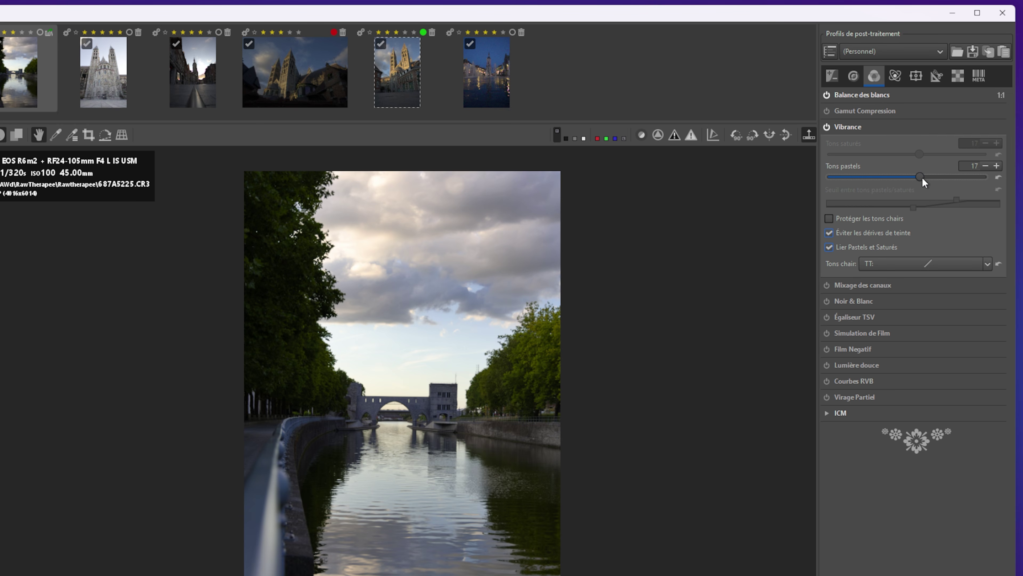
{"action": "left_click_drag", "start_coordinate": [951, 178], "coordinate": [916, 177]}
{"action": "left_click", "coordinate": [847, 126]}
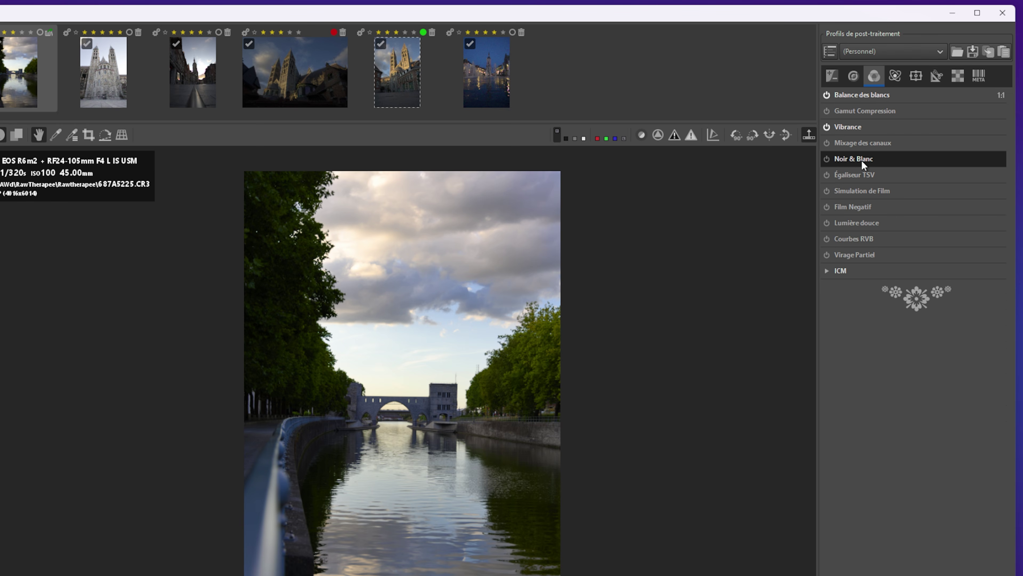
Try the Noir & Blanc conversion with the Désaturation method, adjust its channel gamma correction, and switch the tool back off
{"action": "left_click", "coordinate": [854, 159]}
{"action": "left_click", "coordinate": [827, 159]}
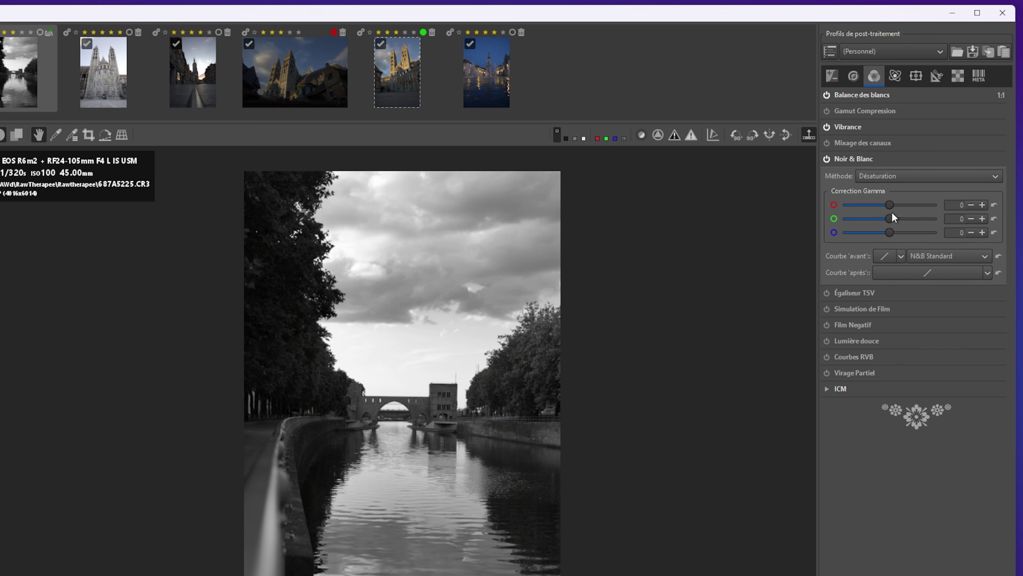
{"action": "mouse_move", "coordinate": [891, 204]}
{"action": "left_mouse_down"}
{"action": "mouse_move", "coordinate": [908, 204]}
{"action": "mouse_move", "coordinate": [875, 200]}
{"action": "mouse_move", "coordinate": [895, 218]}
{"action": "mouse_move", "coordinate": [882, 219]}
{"action": "left_mouse_up"}
{"action": "left_click", "coordinate": [827, 158]}
{"action": "left_click", "coordinate": [851, 159]}
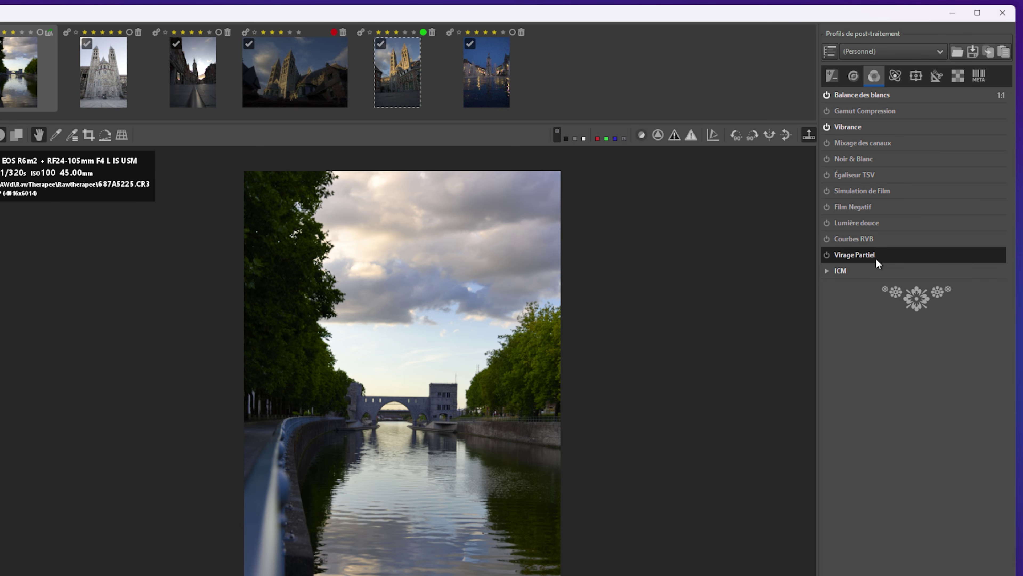
Enable Virage Partiel with Grille de correction L*a*b*, pulling the highlights slightly toward pink-orange and the shadows toward blue-green, and compare before and after
{"action": "left_click", "coordinate": [859, 254]}
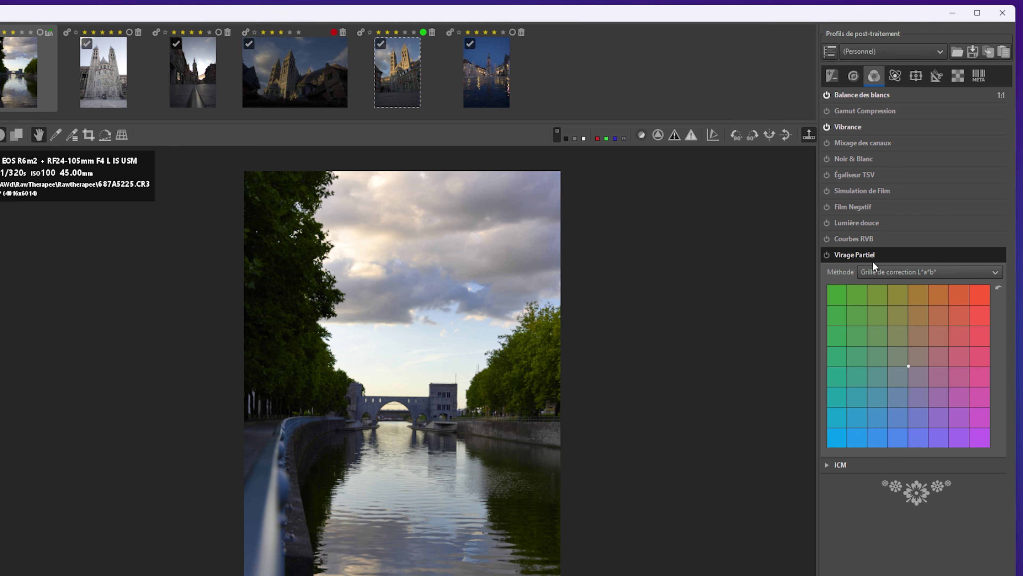
{"action": "left_click", "coordinate": [911, 273]}
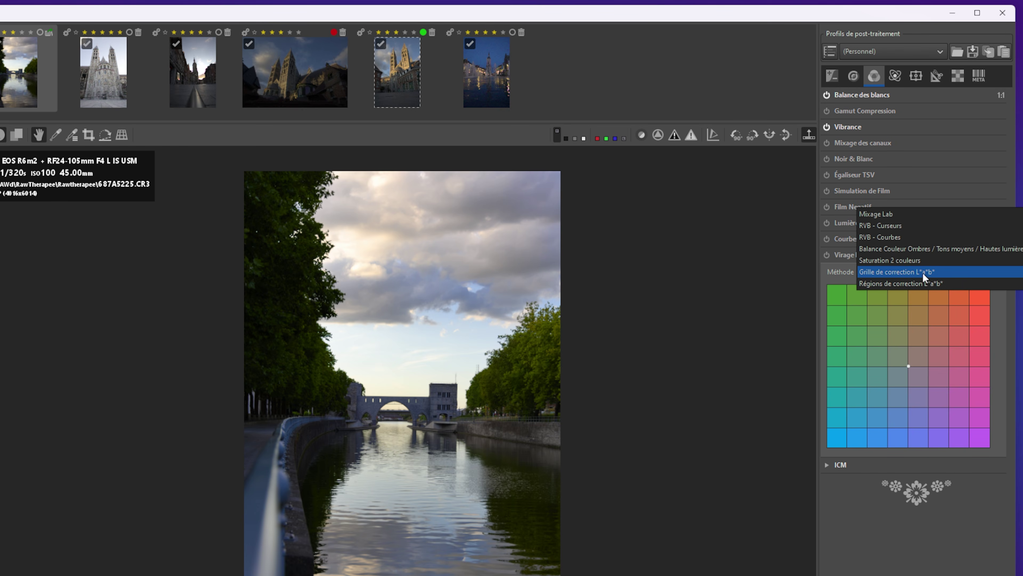
{"action": "left_click", "coordinate": [895, 270]}
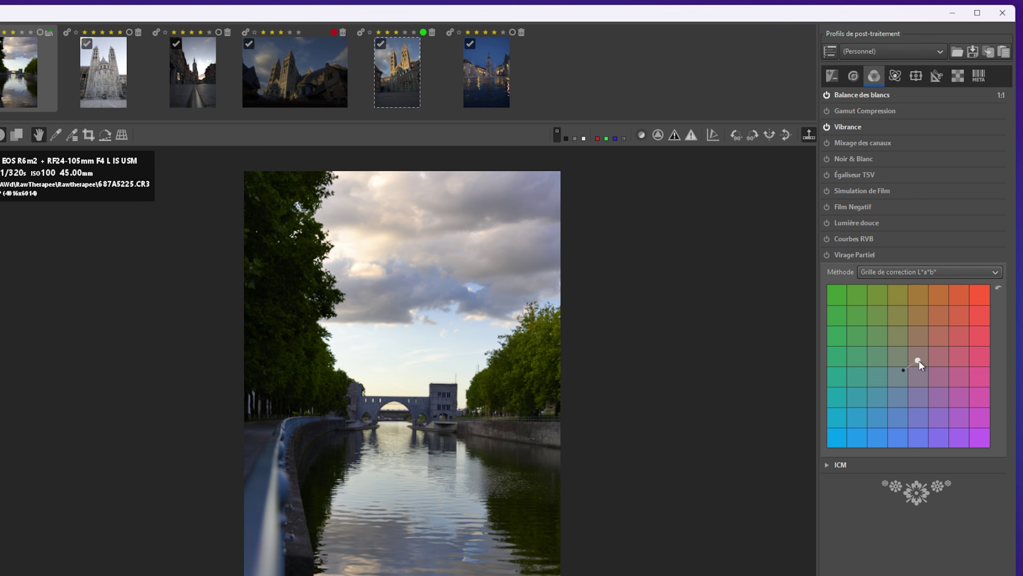
{"action": "left_click", "coordinate": [827, 254]}
{"action": "left_click", "coordinate": [827, 254]}
{"action": "left_click", "coordinate": [826, 254]}
Enable Recadrage and draw a crop of about 3892 × 5828 px that trims the photo's upper and right edges
{"action": "left_click", "coordinate": [938, 77]}
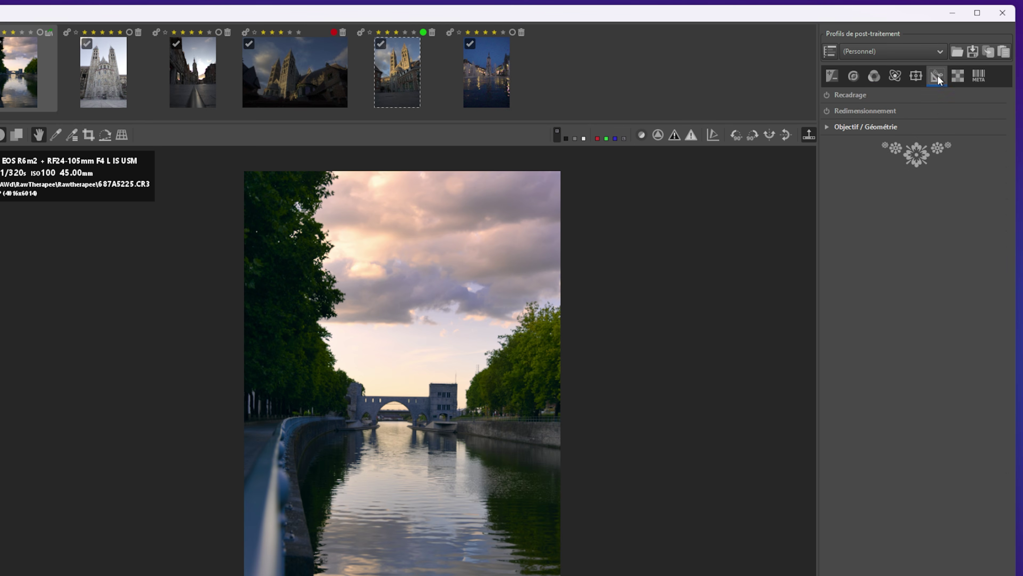
{"action": "left_click", "coordinate": [850, 96]}
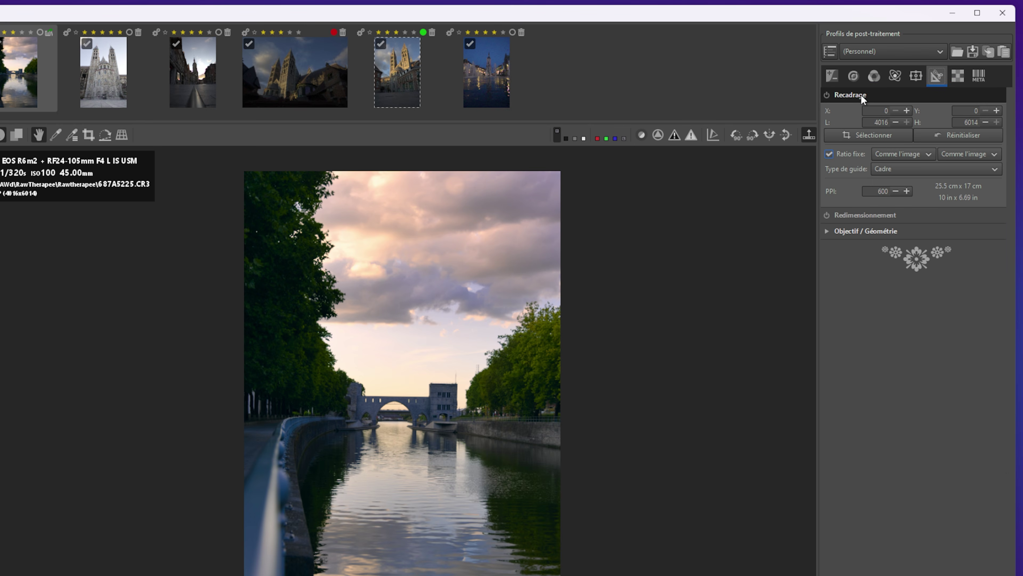
{"action": "left_click", "coordinate": [827, 95]}
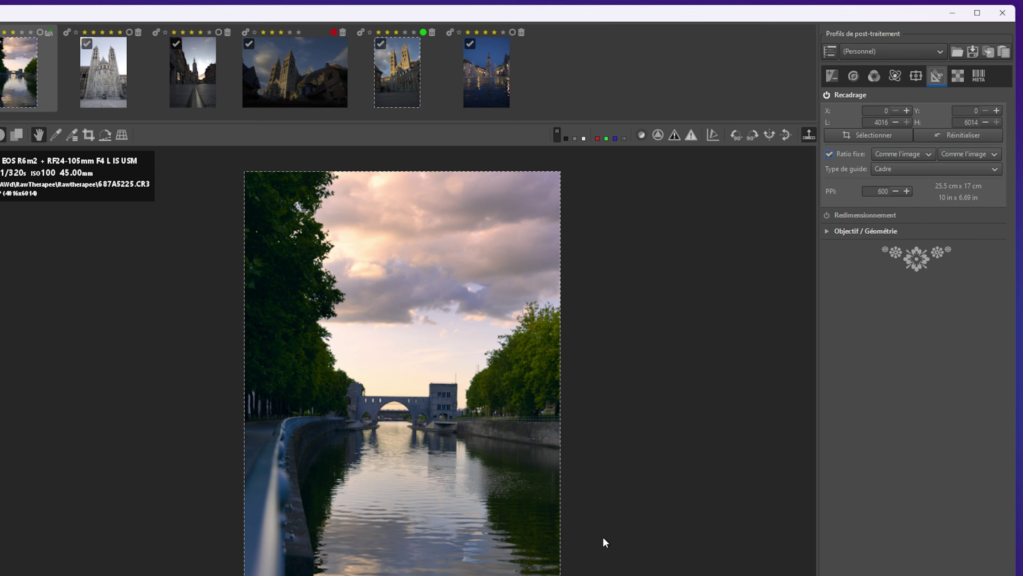
{"action": "left_click", "coordinate": [877, 135]}
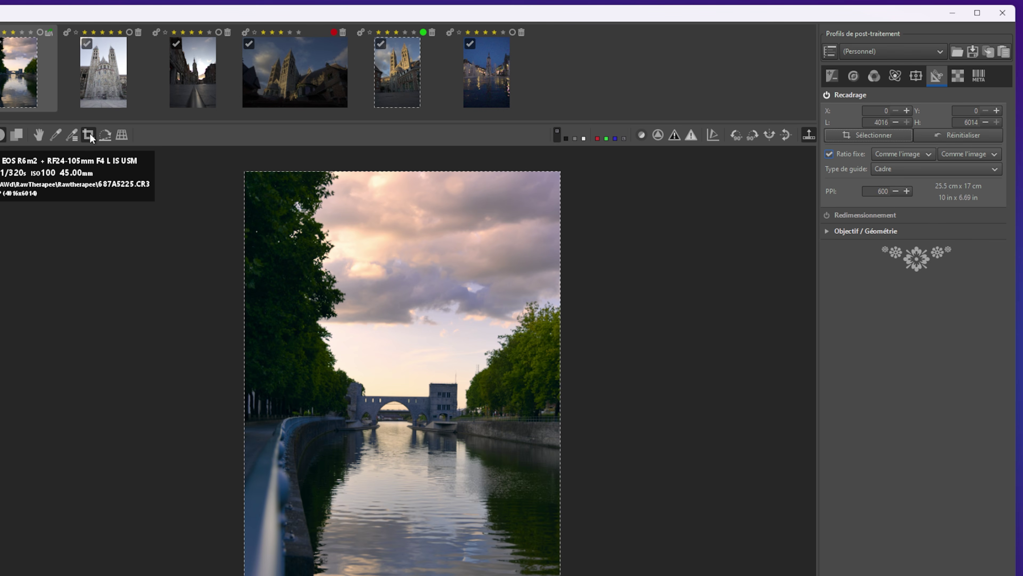
{"action": "left_click_drag", "start_coordinate": [553, 180], "coordinate": [230, 495]}
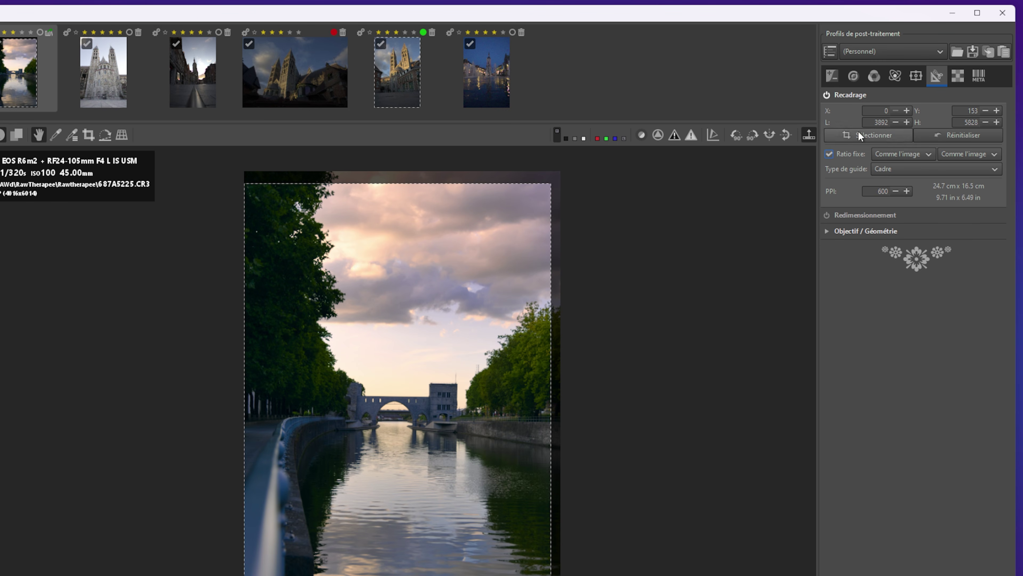
Review the crop's fixed-ratio and orientation choices, keeping both set to Comme l'image
{"action": "left_click", "coordinate": [910, 153]}
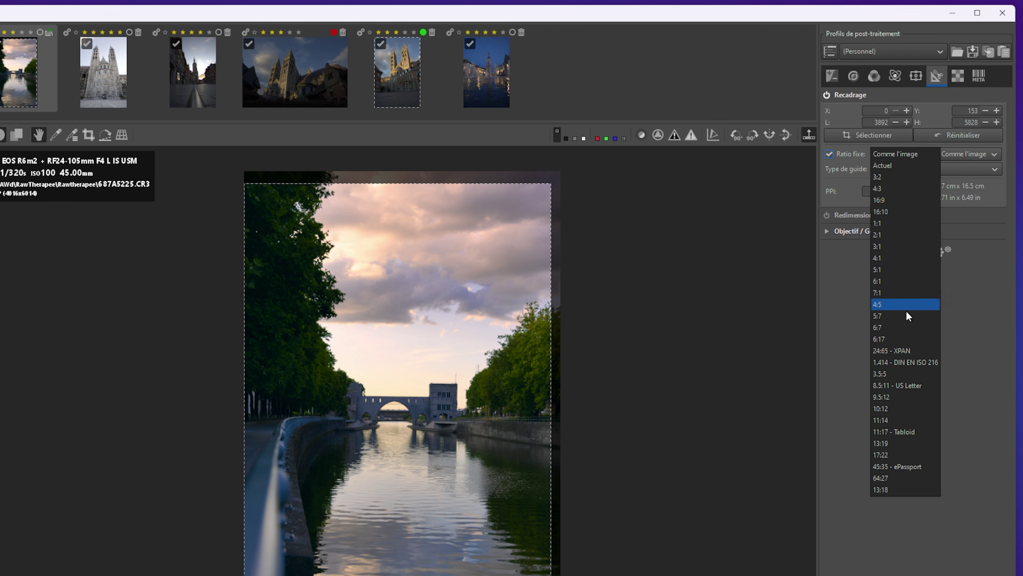
{"action": "left_click", "coordinate": [910, 151]}
{"action": "left_click", "coordinate": [975, 154]}
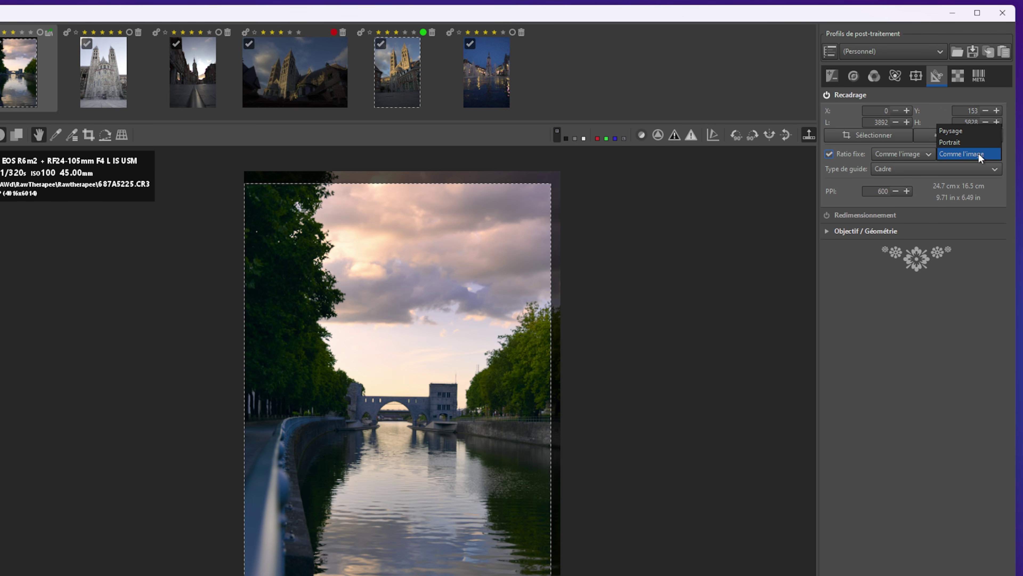
{"action": "left_click", "coordinate": [973, 132]}
Set the crop guide to Règle des tiers and move the crop frame to the photo's lower-left corner
{"action": "left_click", "coordinate": [899, 168]}
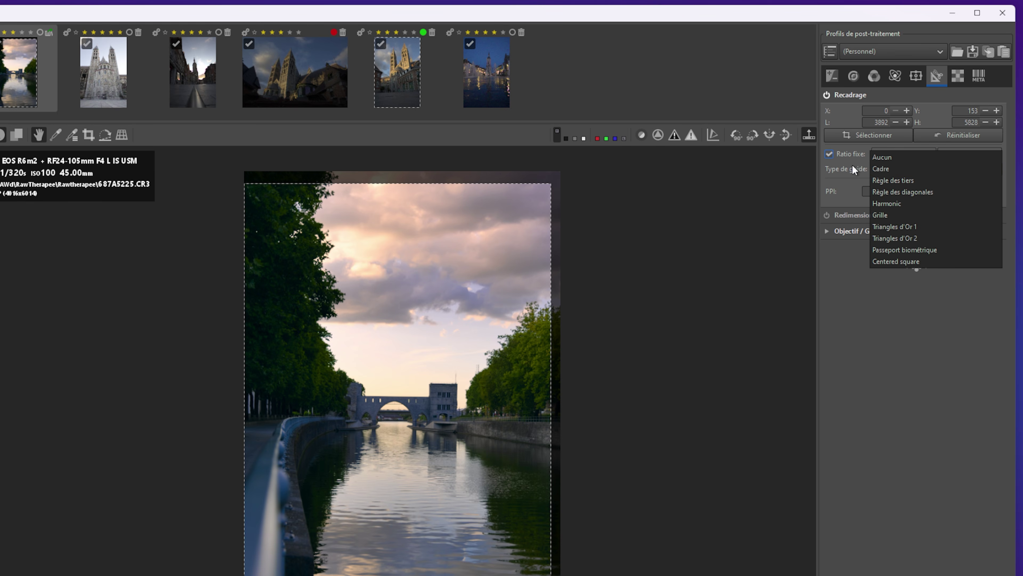
{"action": "left_click", "coordinate": [912, 180]}
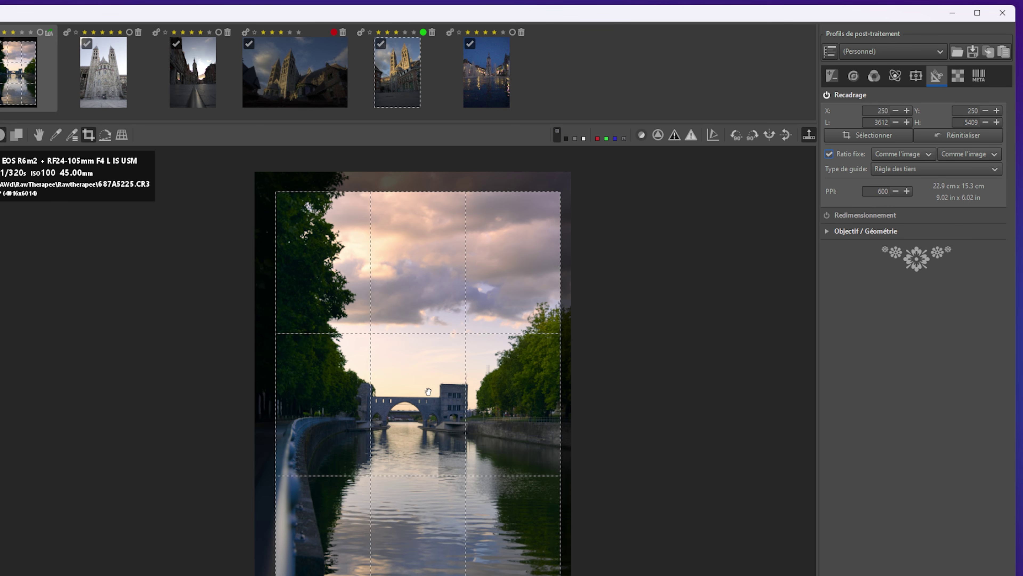
{"action": "left_click_drag", "start_coordinate": [429, 392], "coordinate": [390, 435]}
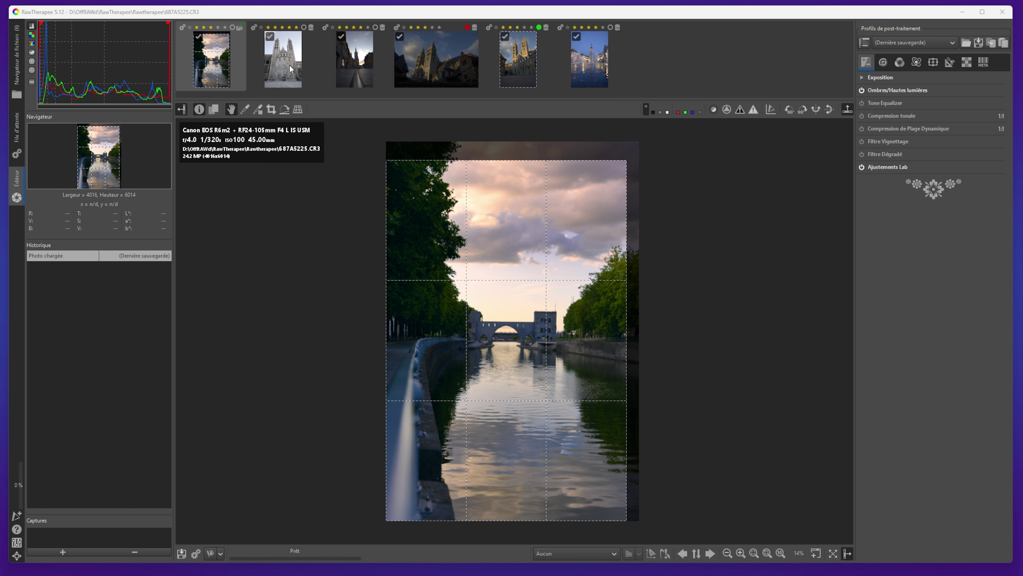
Open the cathedral photo 687A5239.CR3 in the Editor and expand the Perspective settings under Objectif / Géométrie
{"action": "left_click", "coordinate": [275, 70]}
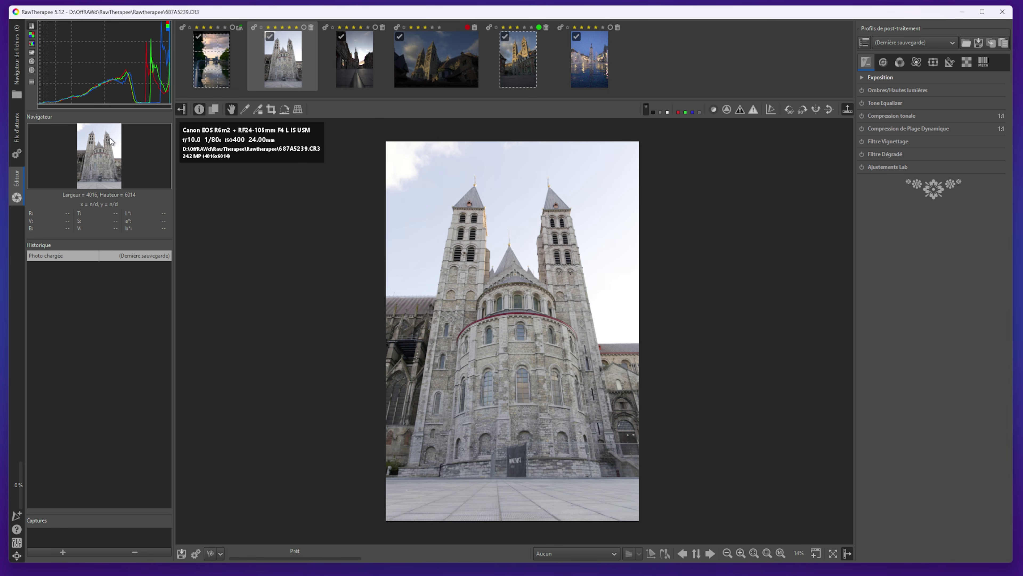
{"action": "left_click", "coordinate": [24, 90]}
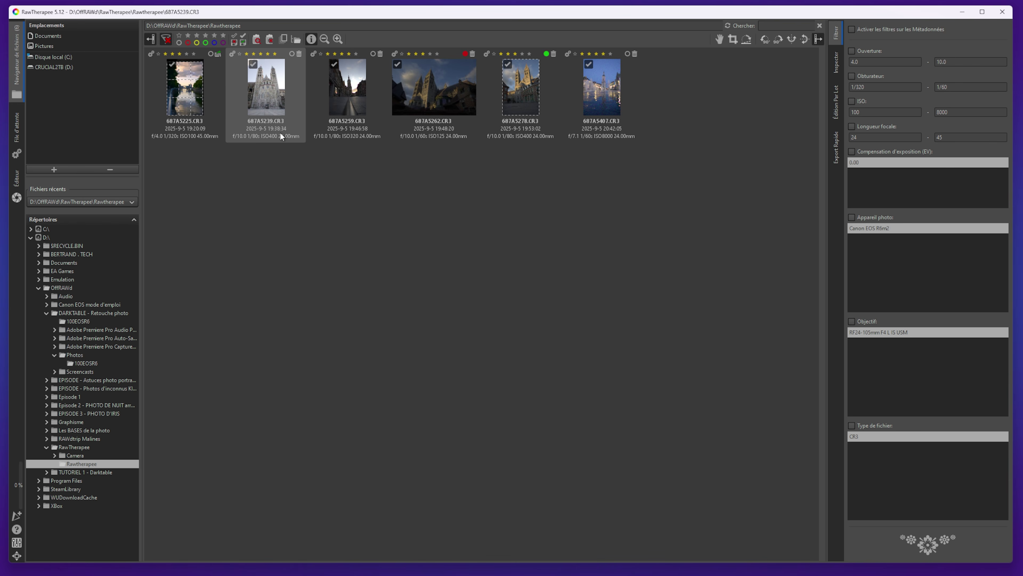
{"action": "left_click", "coordinate": [17, 187]}
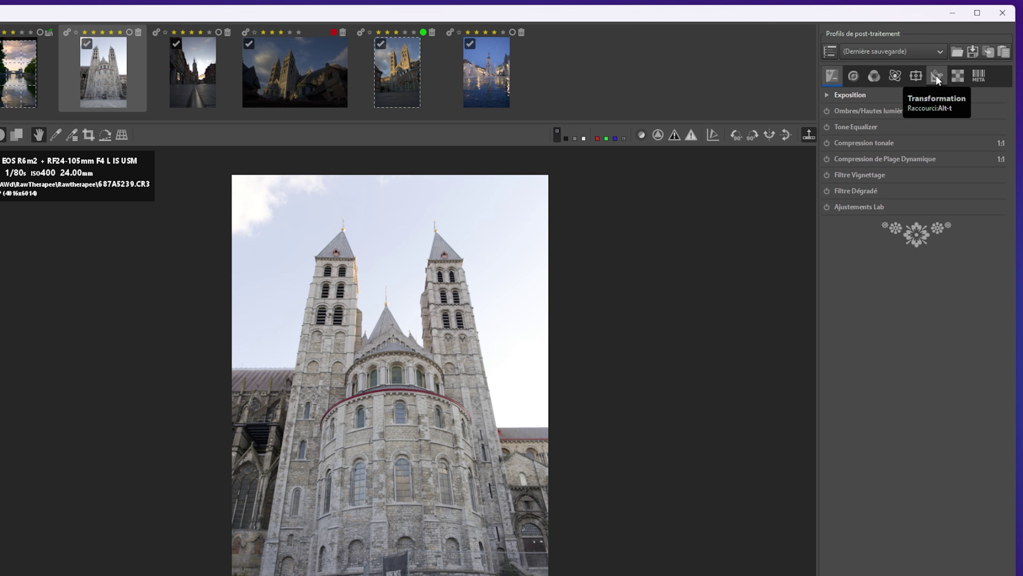
{"action": "left_click", "coordinate": [936, 76]}
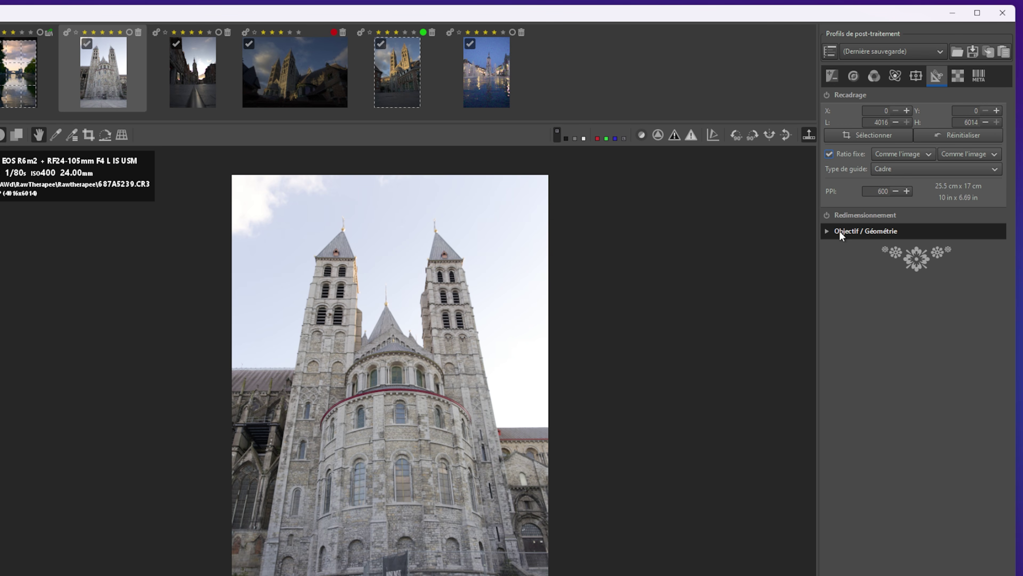
{"action": "left_click", "coordinate": [827, 231]}
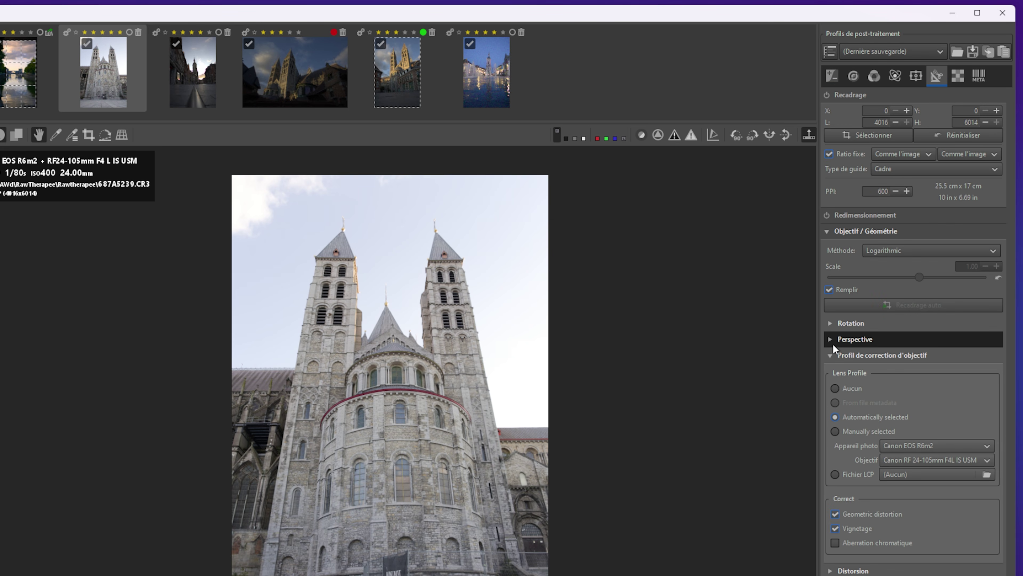
{"action": "left_click", "coordinate": [831, 338]}
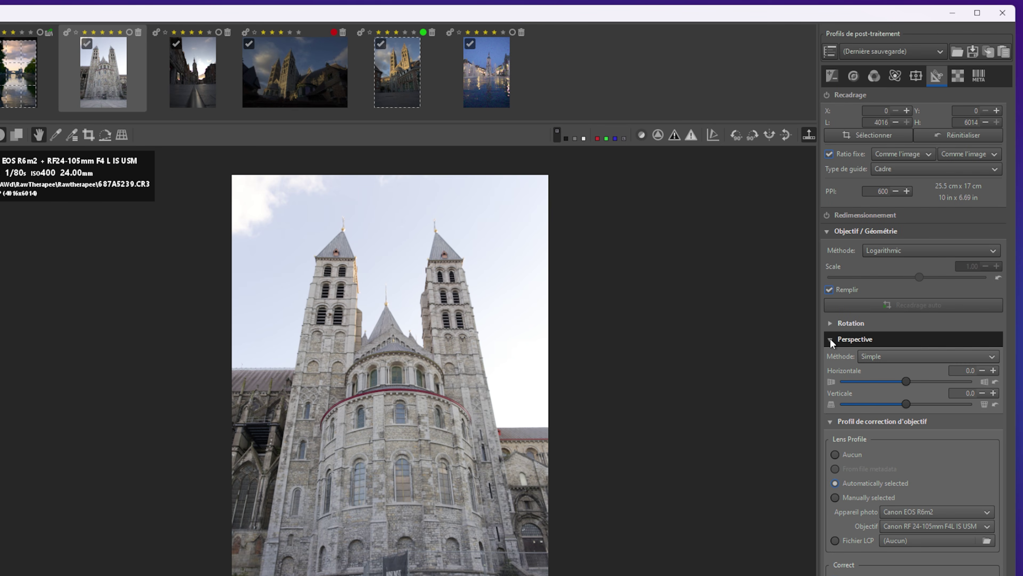
Try the Simple perspective method with Verticale at 32.4 and reset the value
{"action": "scroll", "coordinate": [835, 480], "scroll_direction": "down", "scroll_amount": 1}
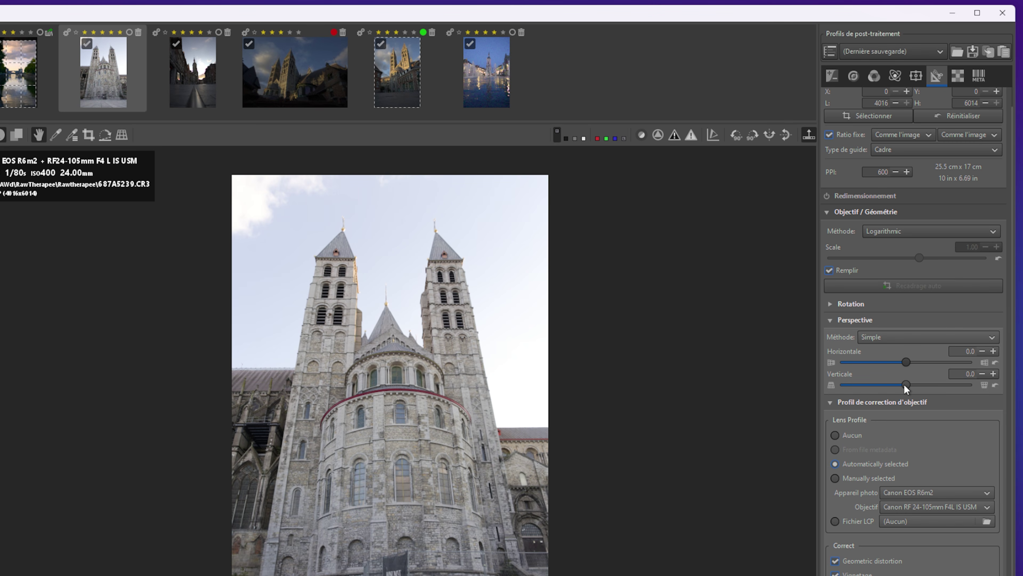
{"action": "left_click_drag", "start_coordinate": [905, 385], "coordinate": [931, 386]}
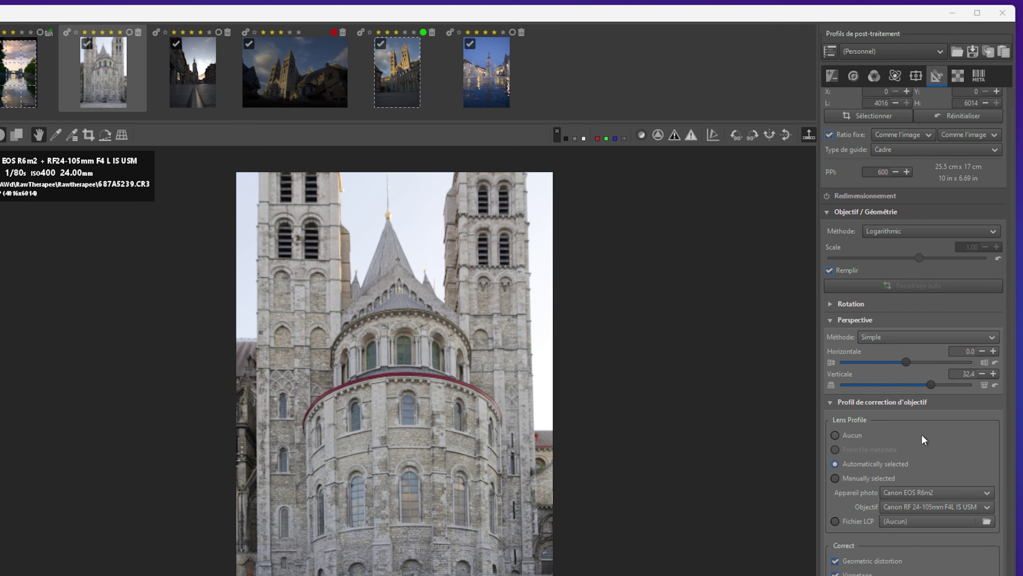
{"action": "left_click", "coordinate": [996, 384]}
Correct the vertical perspective automatically with the Basé sur Camera method, soften Vertical to 18.2, and shift the corrected image down in the frame
{"action": "left_click", "coordinate": [922, 337]}
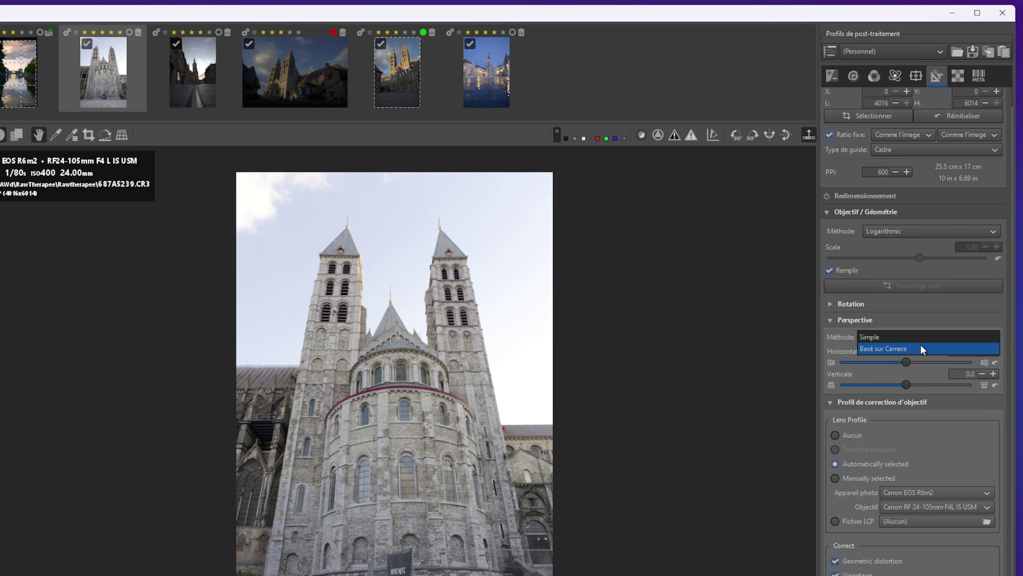
{"action": "left_click", "coordinate": [897, 346]}
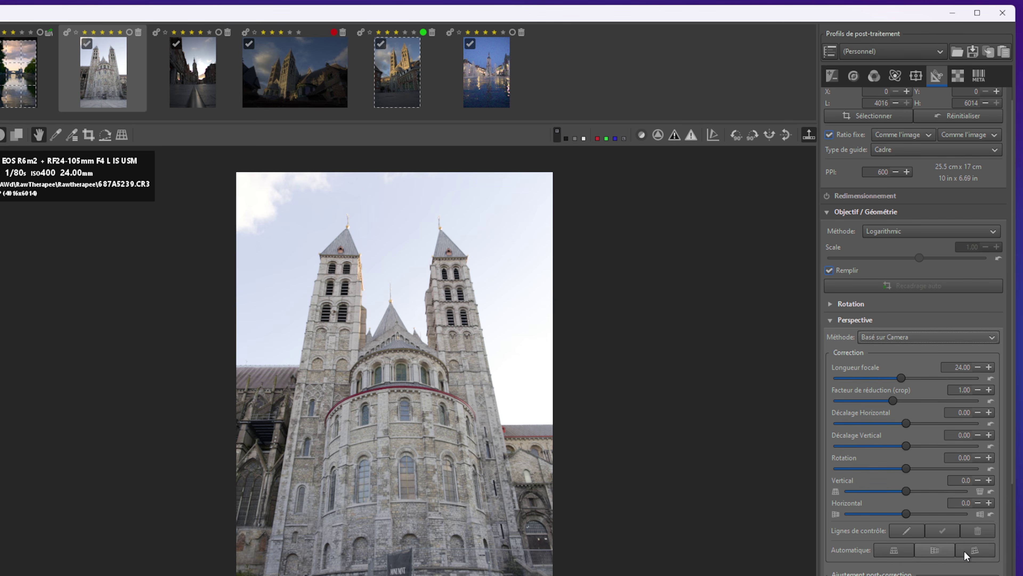
{"action": "left_click", "coordinate": [894, 550]}
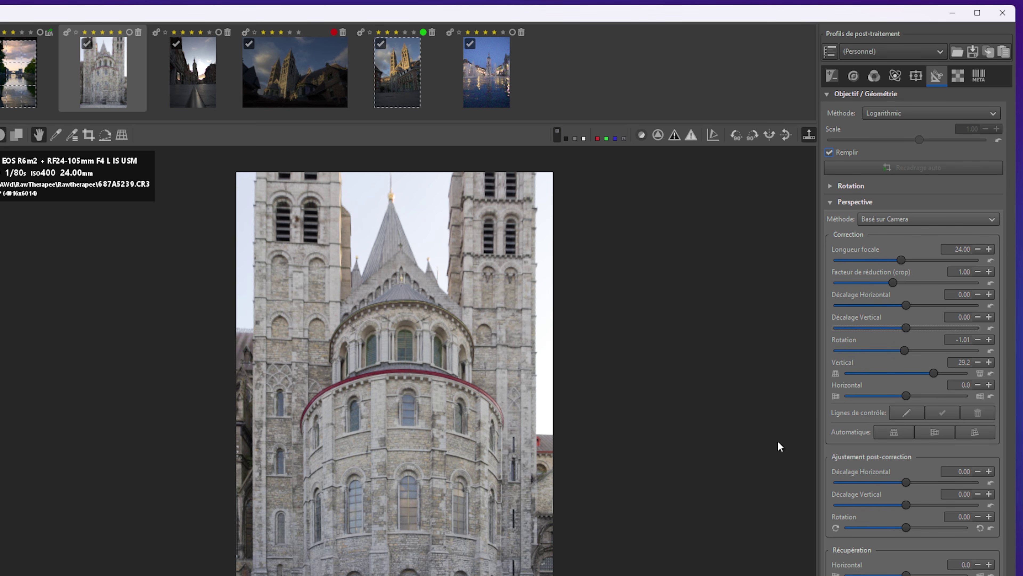
{"action": "key", "text": "ctrl+z"}
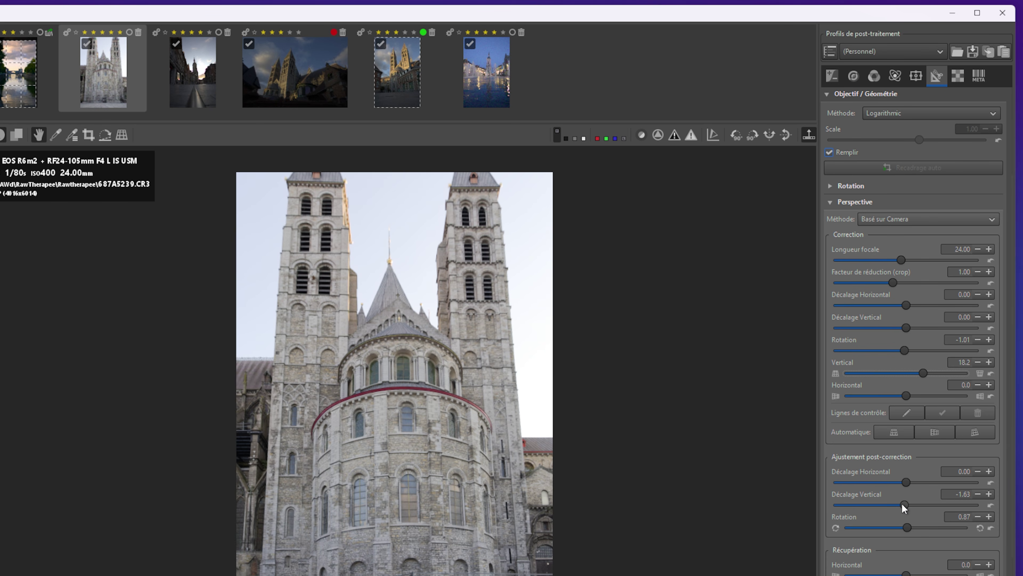
{"action": "left_click_drag", "start_coordinate": [902, 508], "coordinate": [901, 507]}
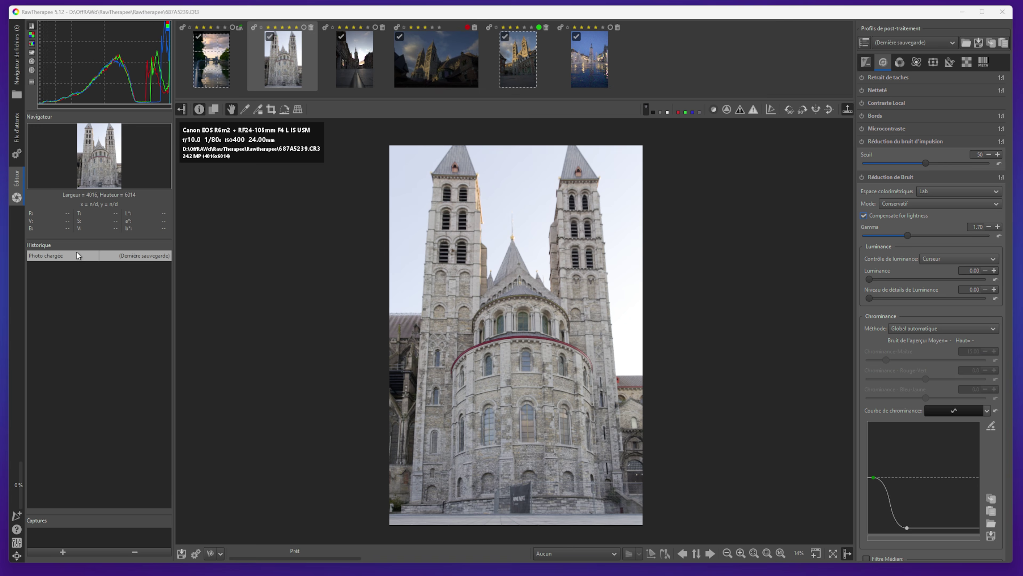
Open the blue-hour fountain photo 687A5407.CR3 and zoom in closely on the sky to inspect its noise
{"action": "left_click", "coordinate": [586, 69]}
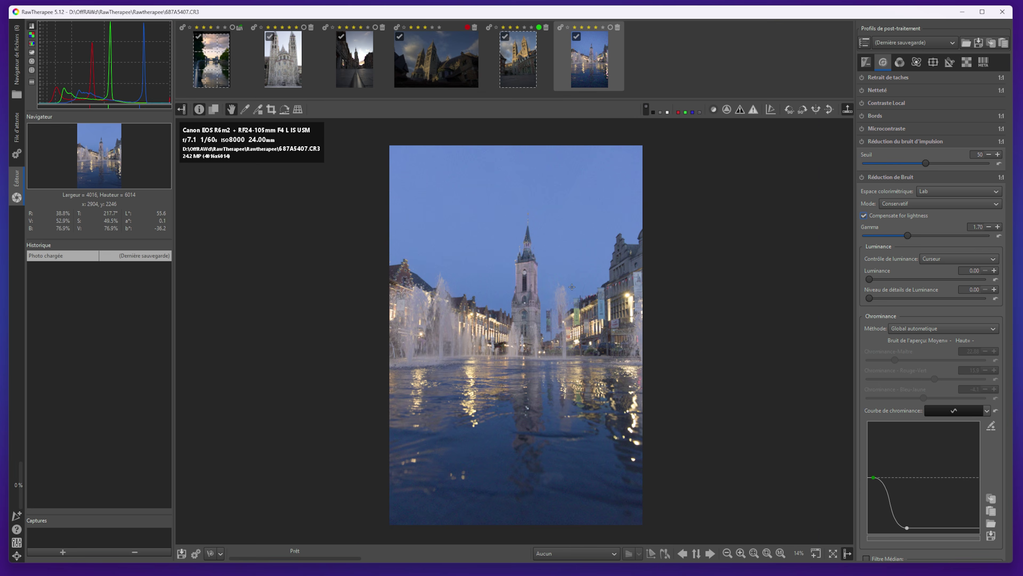
{"action": "key", "text": "z"}
{"action": "scroll", "coordinate": [569, 286], "scroll_direction": "up", "scroll_amount": 3}
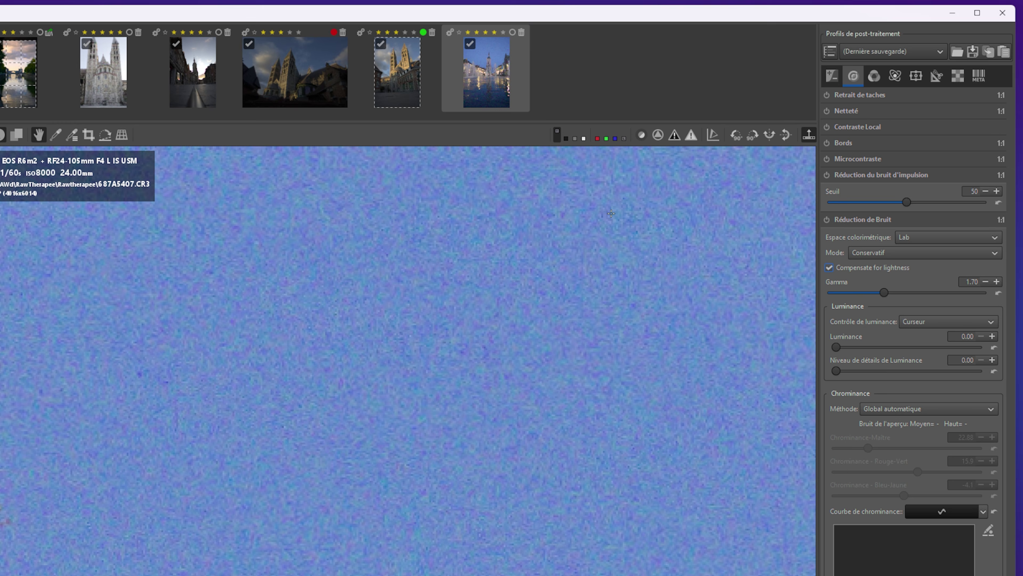
Enable Réduction de Bruit with the Global automatique chrominance method, compare the sky with and without it, and leave it on
{"action": "left_click", "coordinate": [875, 174]}
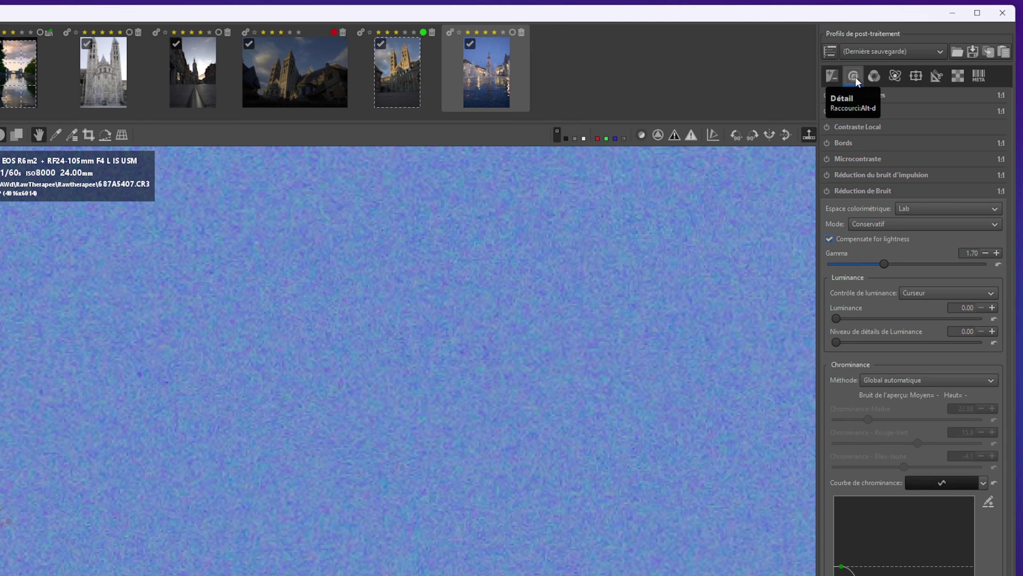
{"action": "left_click", "coordinate": [860, 191]}
{"action": "left_click", "coordinate": [858, 191]}
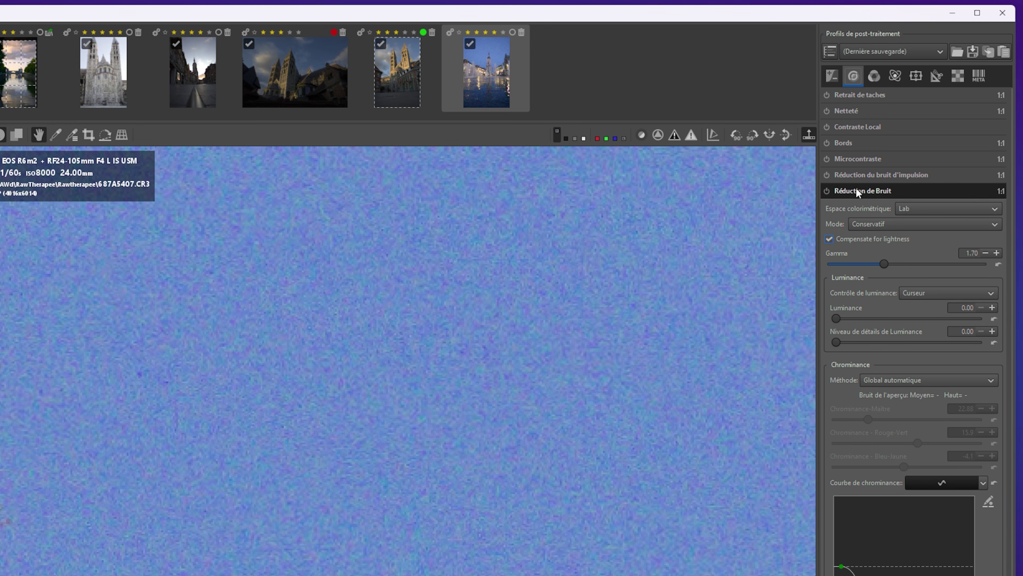
{"action": "left_click", "coordinate": [827, 191]}
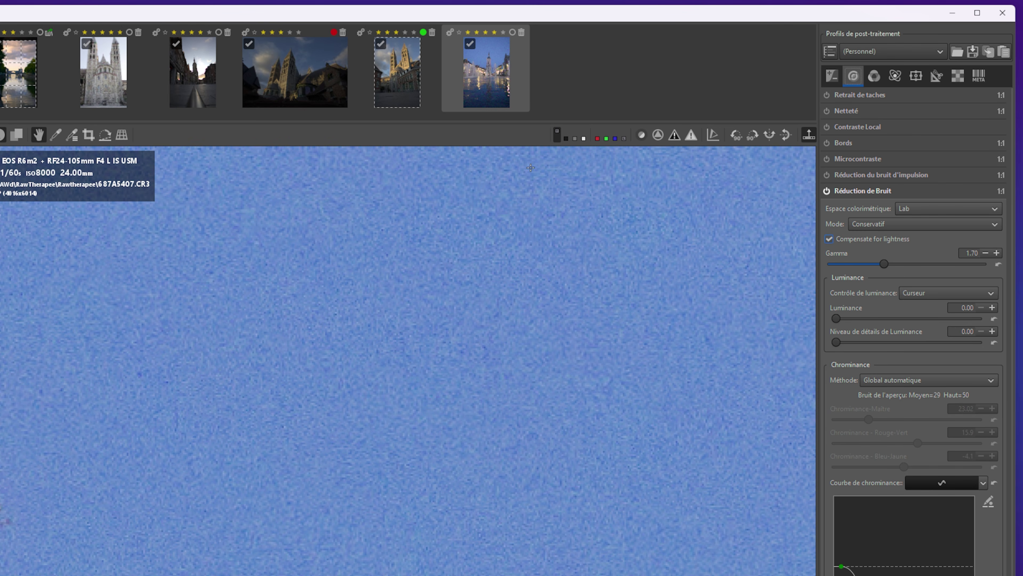
{"action": "left_click", "coordinate": [826, 190]}
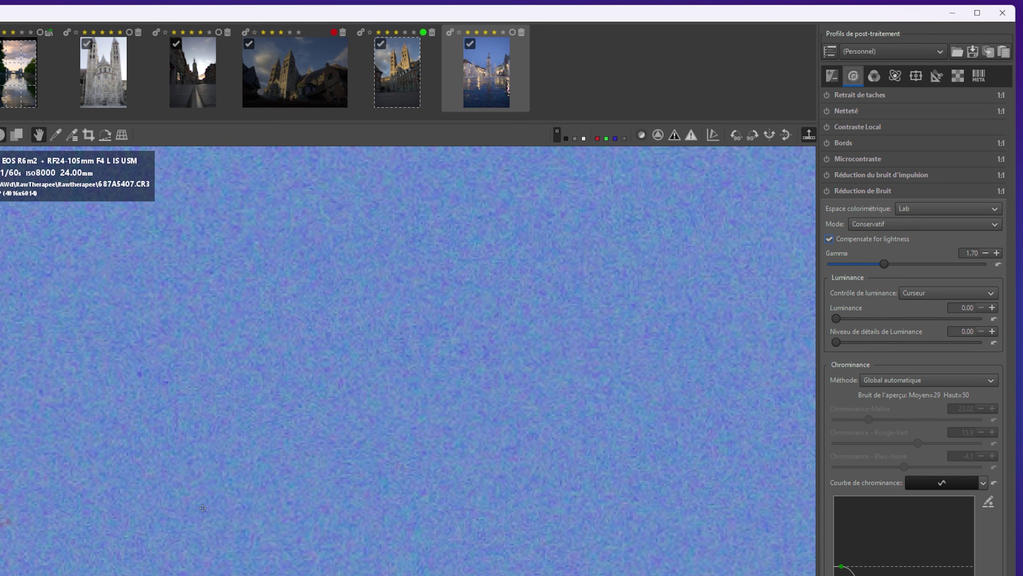
{"action": "left_click", "coordinate": [828, 191]}
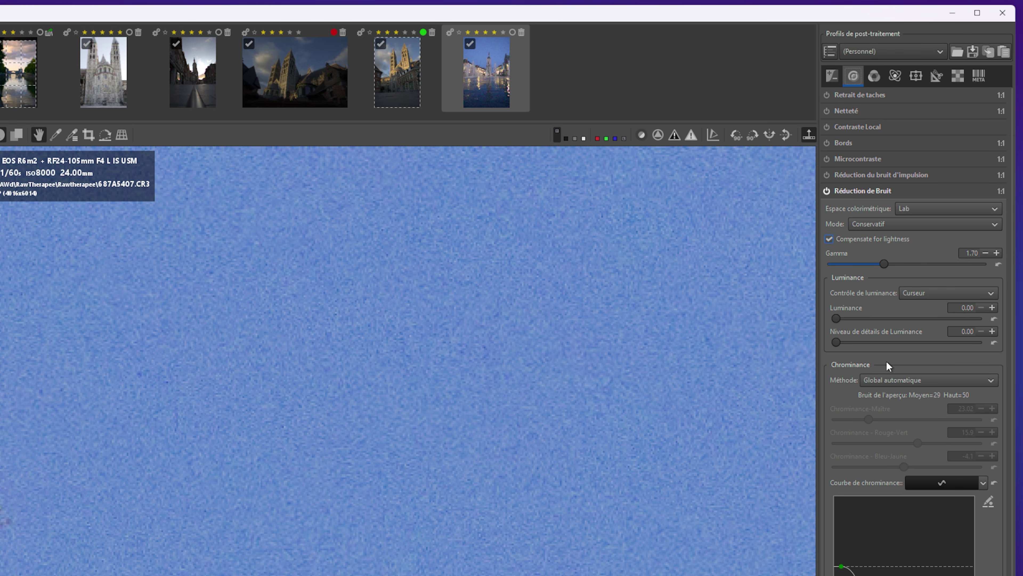
Try Luminance noise reduction at 25.49 with the Global automatique chrominance method and inspect the sky and the whole photo
{"action": "left_click", "coordinate": [883, 381]}
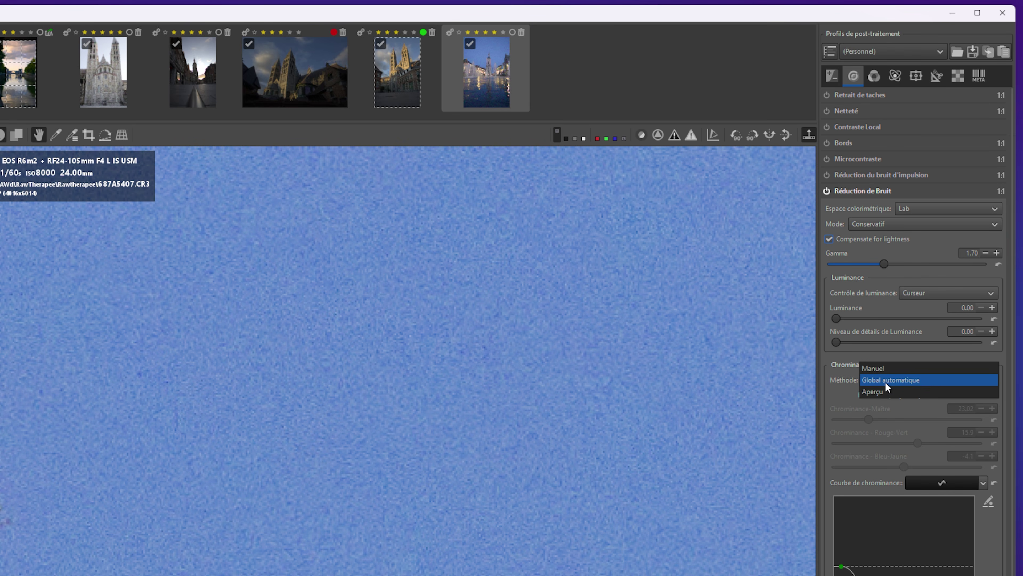
{"action": "left_click", "coordinate": [907, 380]}
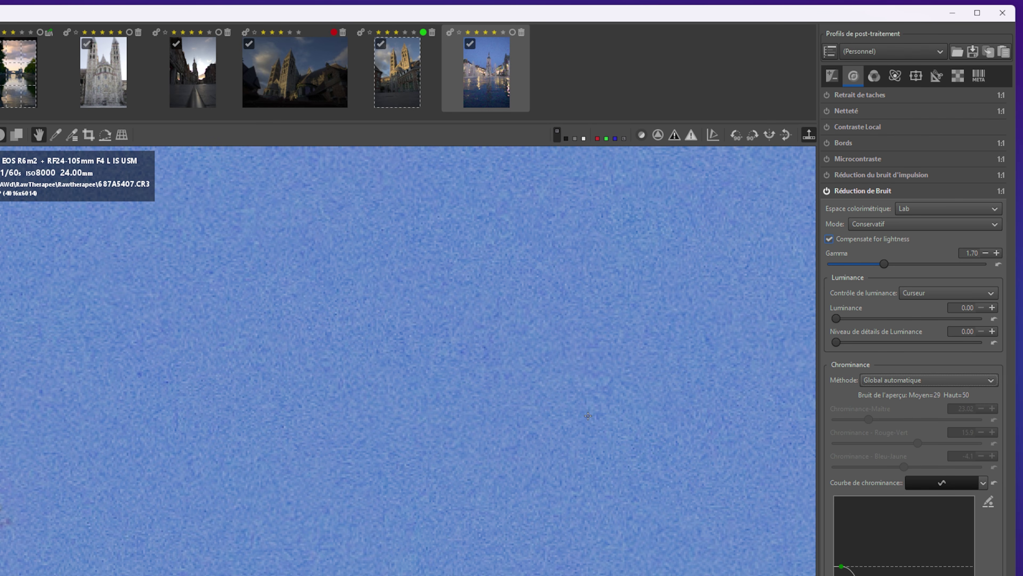
{"action": "left_click_drag", "start_coordinate": [836, 318], "coordinate": [873, 317]}
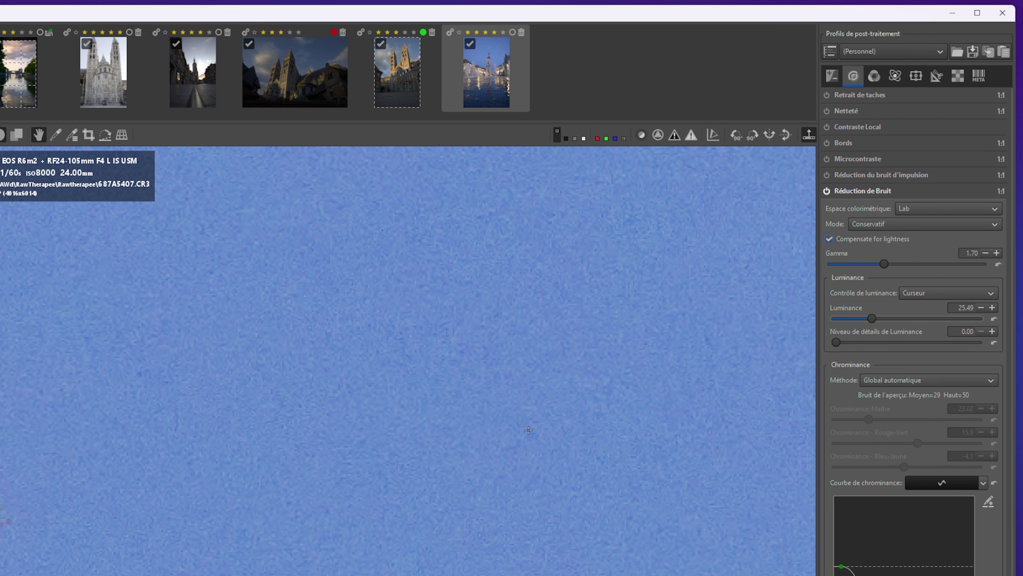
{"action": "scroll", "coordinate": [524, 403], "scroll_direction": "down", "scroll_amount": 2}
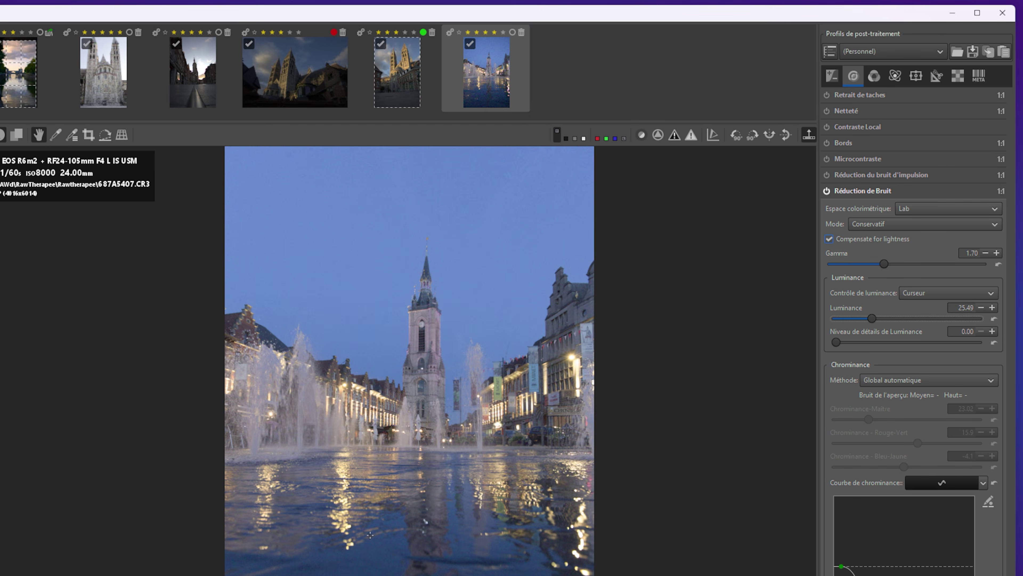
{"action": "scroll", "coordinate": [527, 311], "scroll_direction": "up", "scroll_amount": 4}
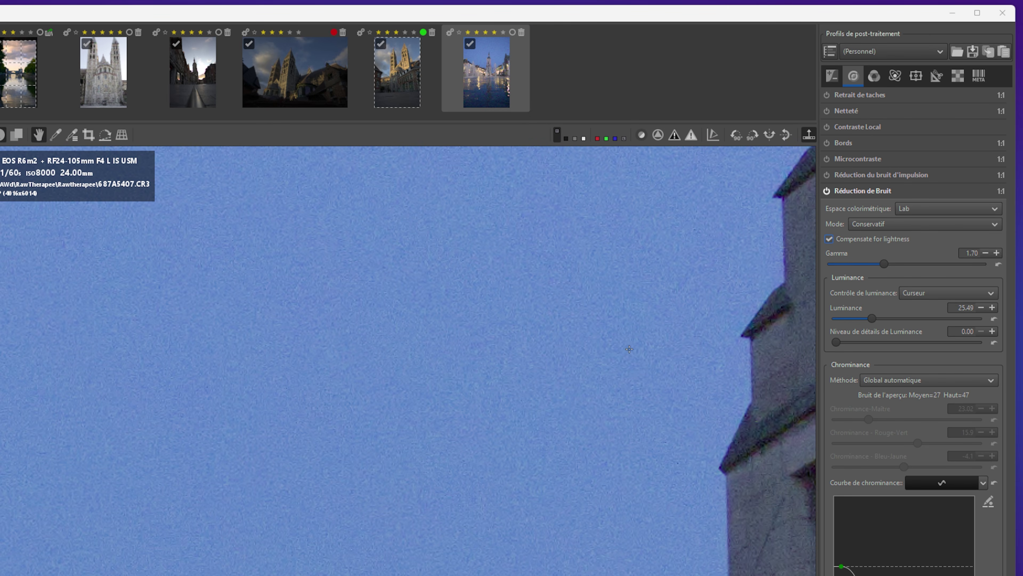
Set Niveau de détails de Luminance to 18.82 and Luminance to 35.69, and check the noise reduction on the whole photo
{"action": "left_click", "coordinate": [835, 340]}
{"action": "left_click_drag", "start_coordinate": [837, 342], "coordinate": [890, 345]}
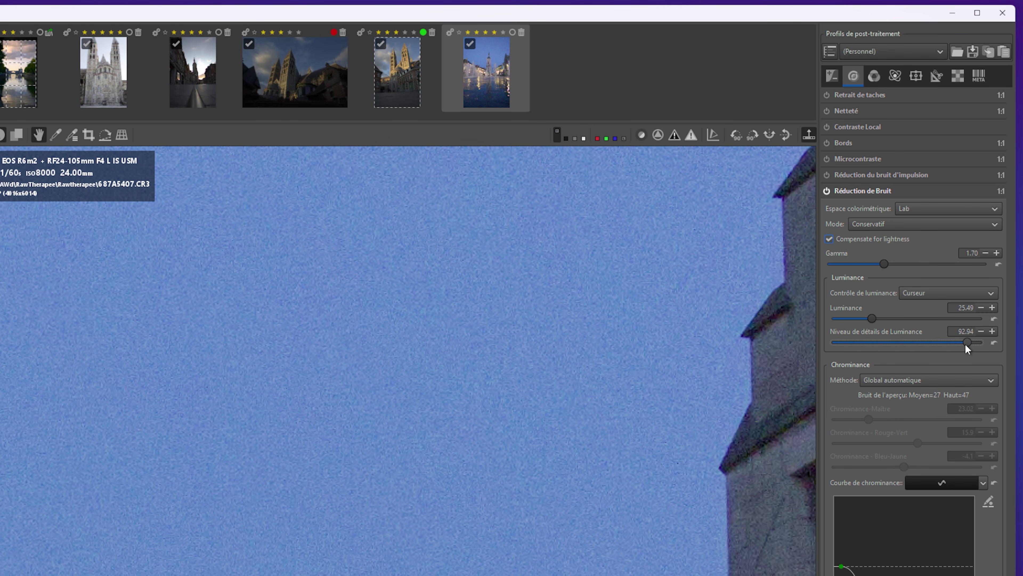
{"action": "left_click_drag", "start_coordinate": [891, 347], "coordinate": [861, 344]}
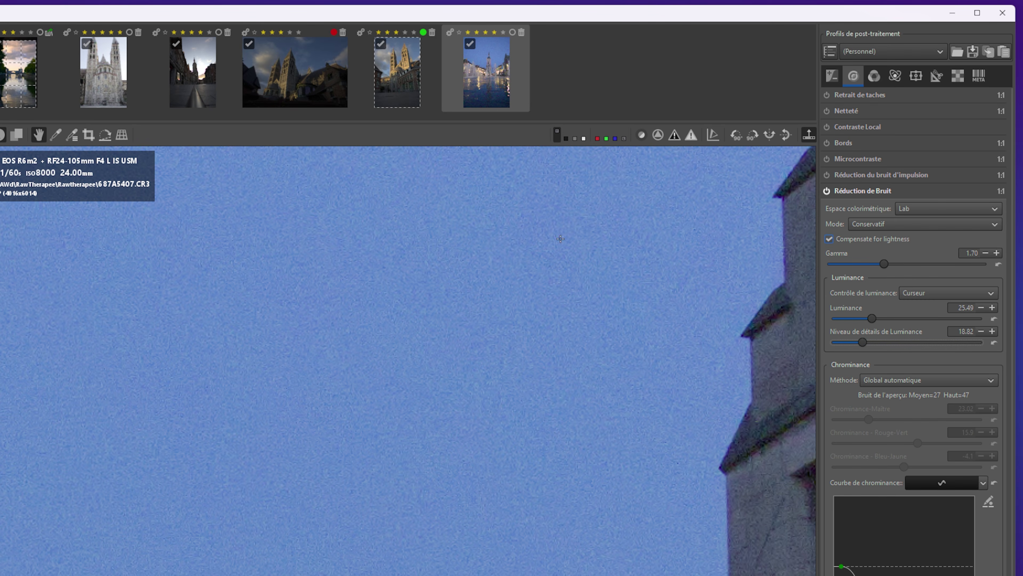
{"action": "left_click_drag", "start_coordinate": [873, 315], "coordinate": [887, 318]}
{"action": "scroll", "coordinate": [564, 502], "scroll_direction": "down", "scroll_amount": 5}
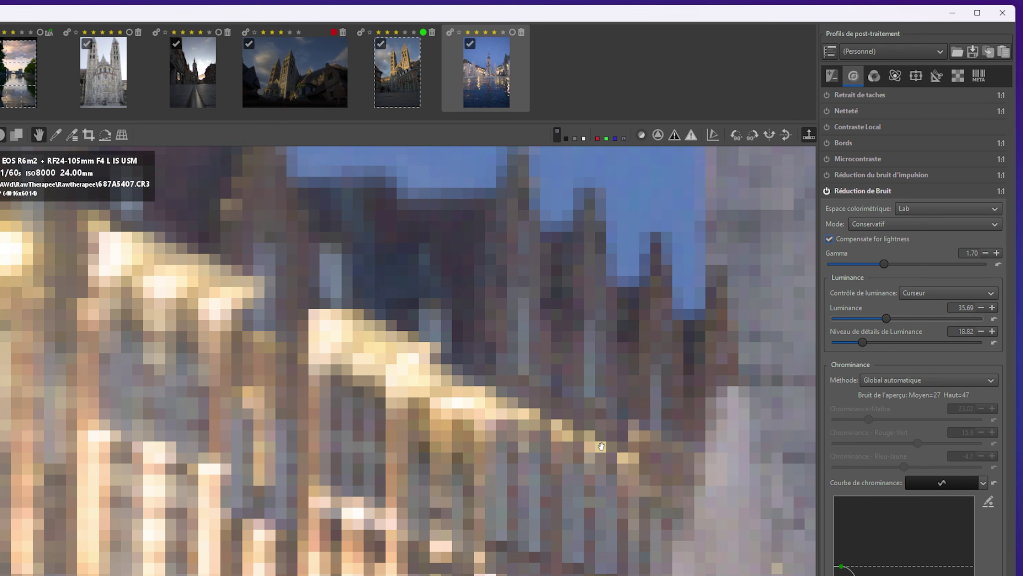
{"action": "scroll", "coordinate": [564, 502], "scroll_direction": "down", "scroll_amount": 3}
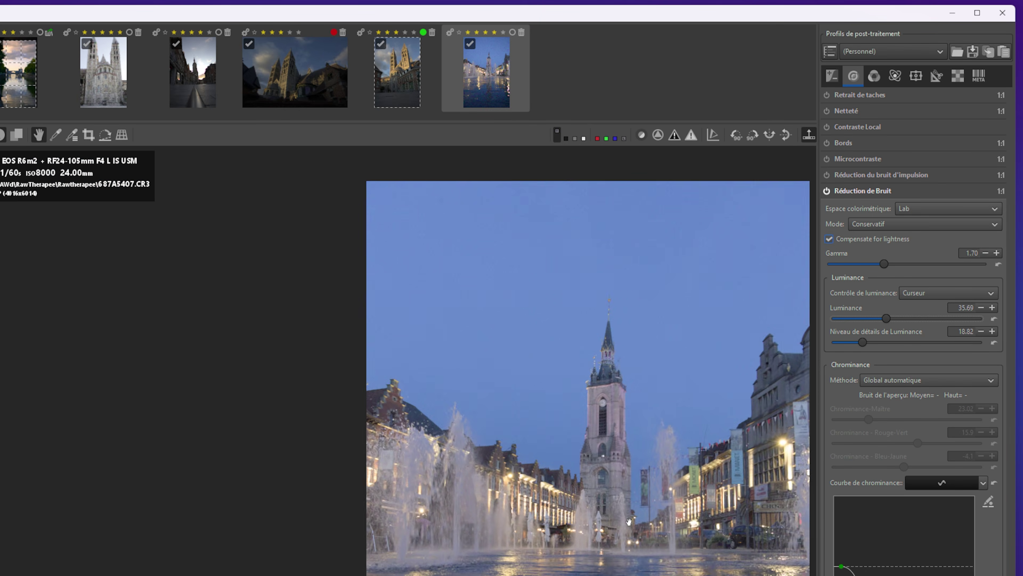
{"action": "scroll", "coordinate": [515, 500], "scroll_direction": "down", "scroll_amount": 1}
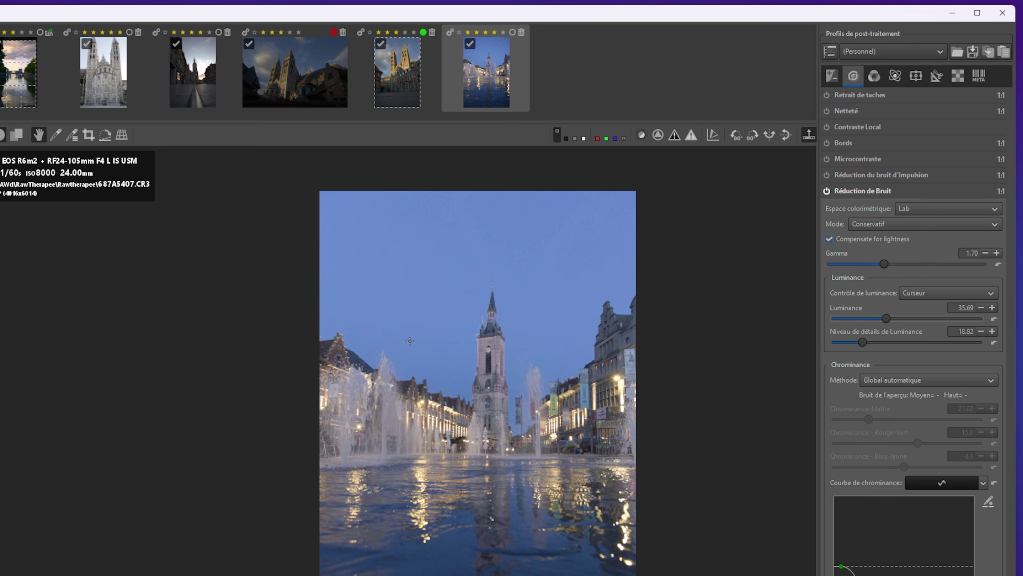
Open the street photo 687A5259.CR3, enable Ombres/Hautes lumières and set Hautes lumières to 48
{"action": "left_click", "coordinate": [201, 91]}
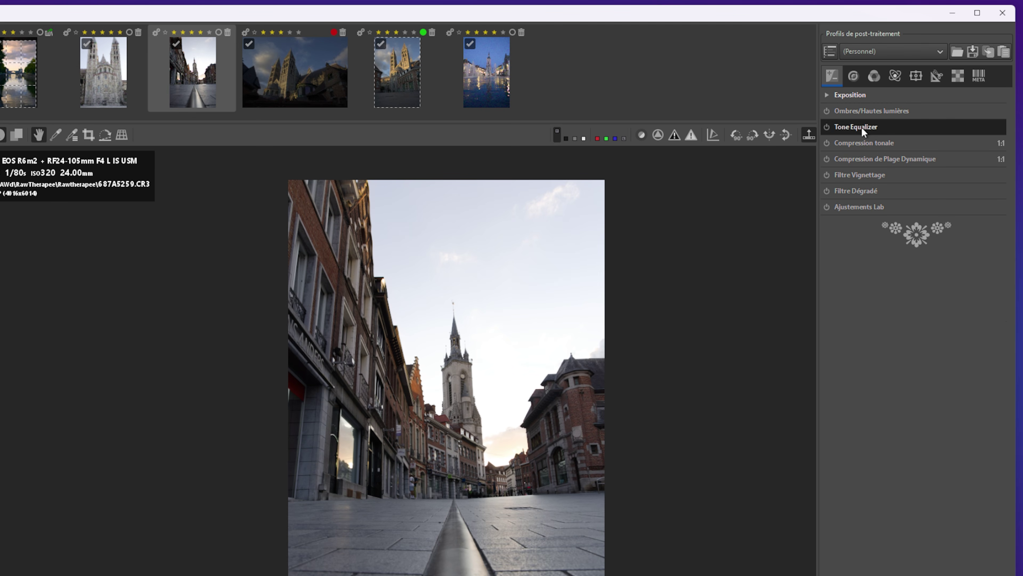
{"action": "left_click", "coordinate": [870, 110]}
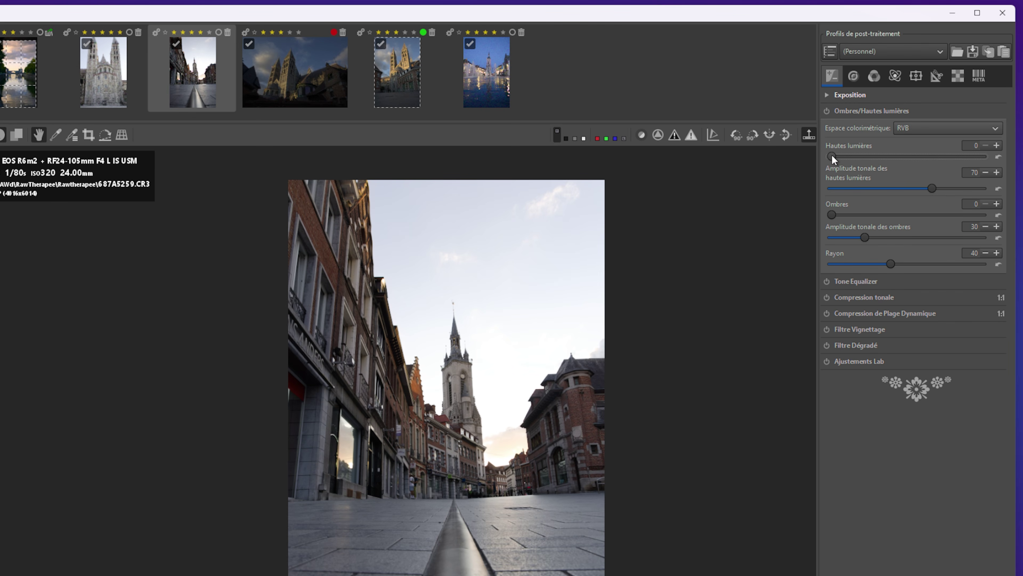
{"action": "left_click", "coordinate": [826, 110]}
{"action": "left_click_drag", "start_coordinate": [849, 157], "coordinate": [903, 157]}
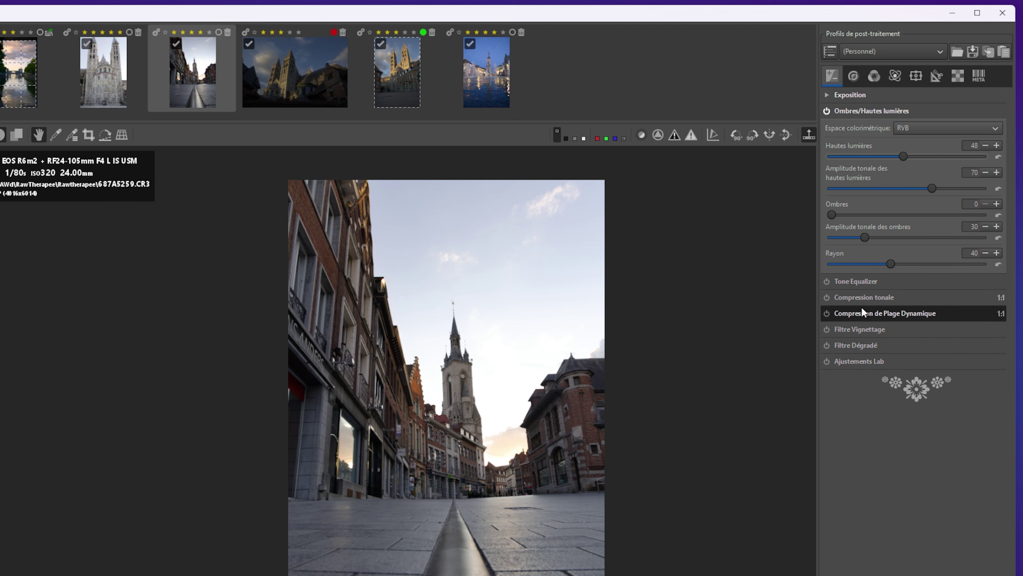
Expand the Simulation de Film tool and download the HaldCLUT.zip film collection from the RawPedia Film Simulation page in the browser
{"action": "left_click", "coordinate": [872, 80]}
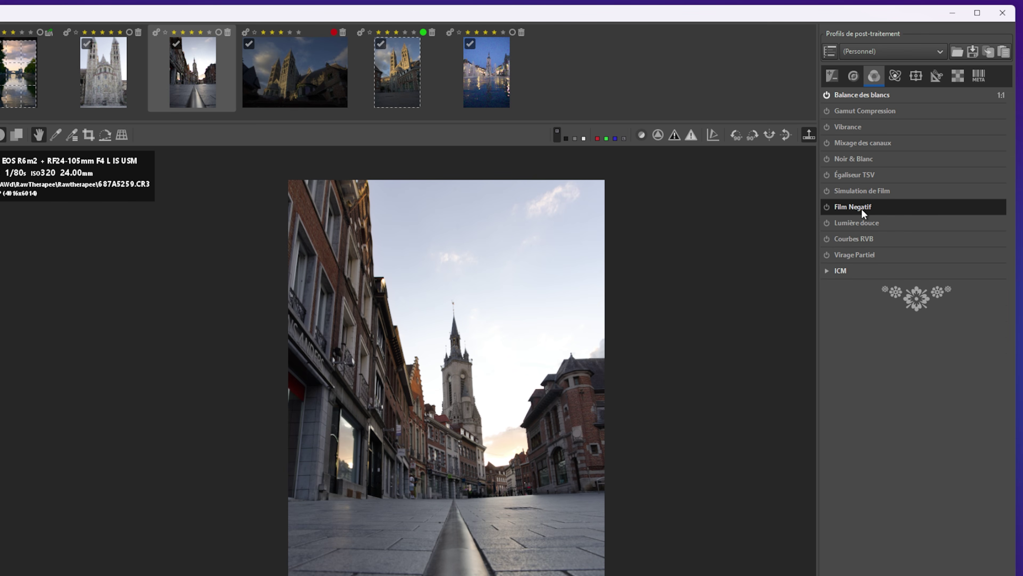
{"action": "left_click", "coordinate": [862, 191]}
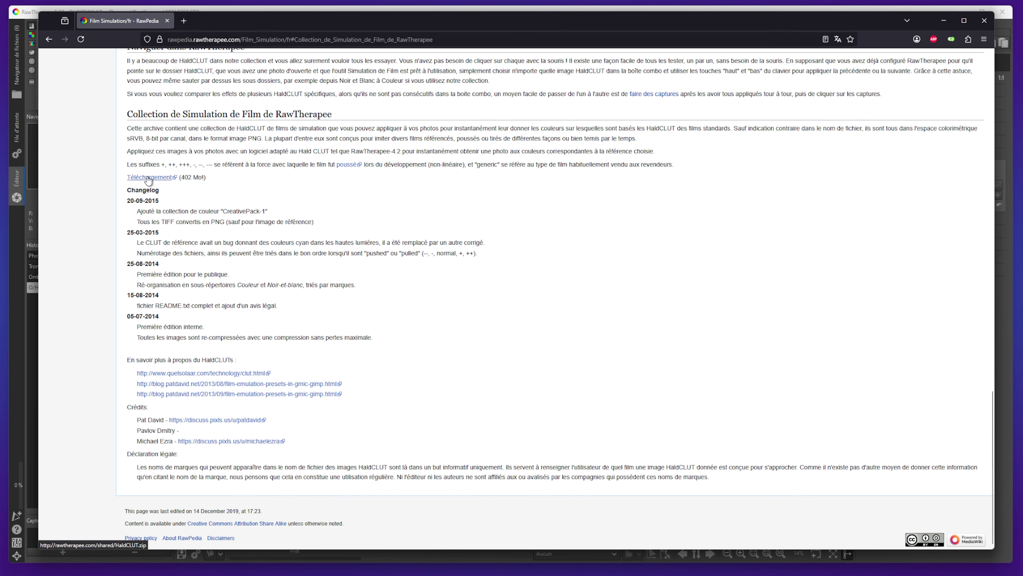
{"action": "left_click", "coordinate": [149, 178]}
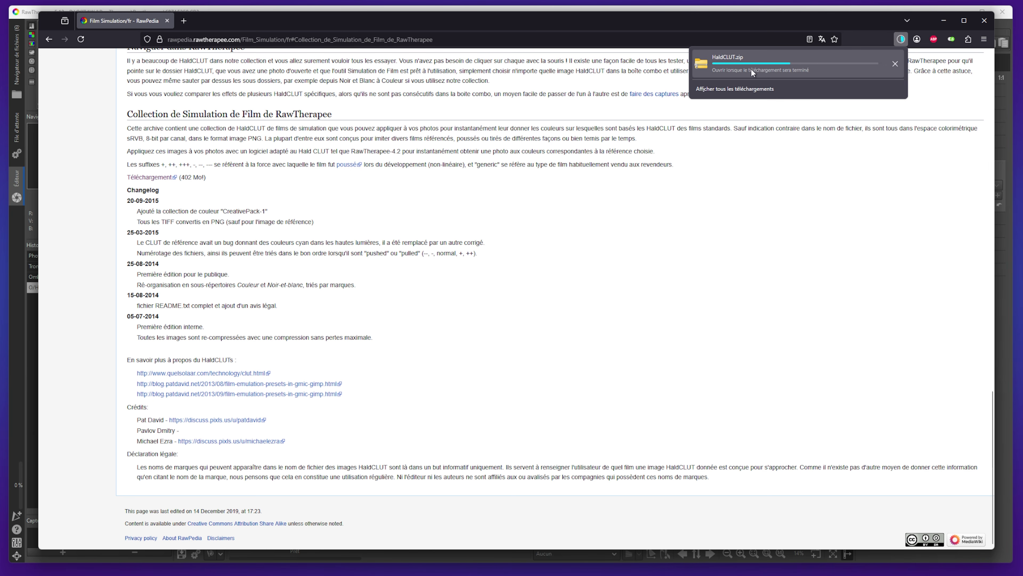
{"action": "scroll", "coordinate": [400, 450], "scroll_direction": "up", "scroll_amount": 3}
Open the downloaded HaldCLUT.zip, copy its HaldCLUT folder into D:\OffRAWd\RawTherapee, and close the browser and file windows
{"action": "left_click", "coordinate": [901, 40]}
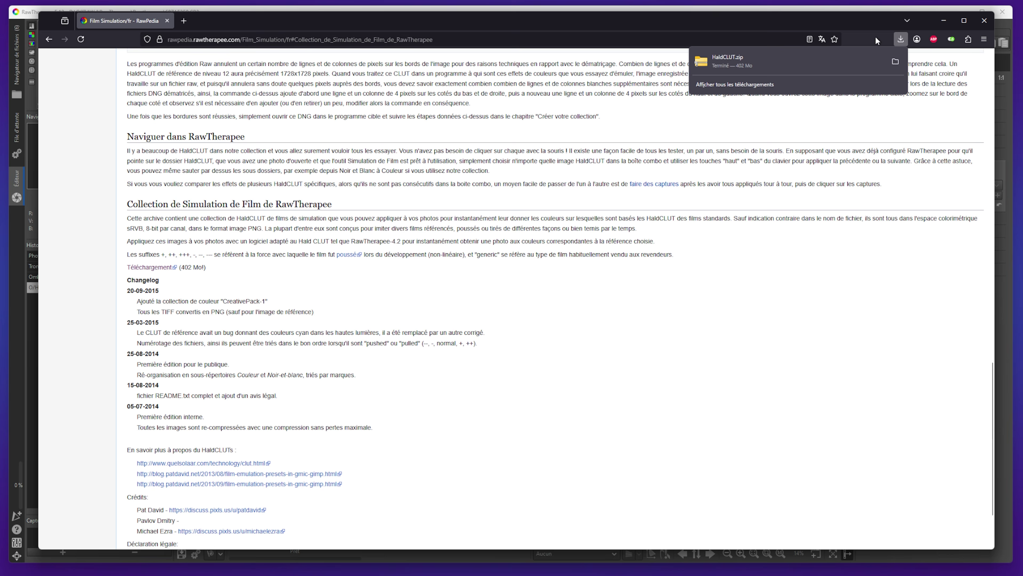
{"action": "left_click", "coordinate": [757, 66]}
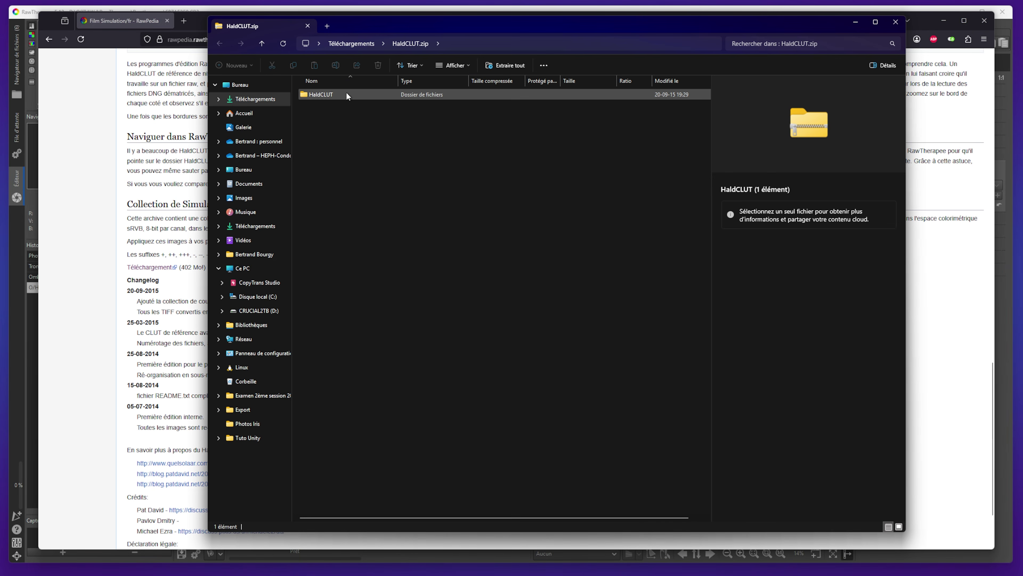
{"action": "left_click", "coordinate": [341, 95]}
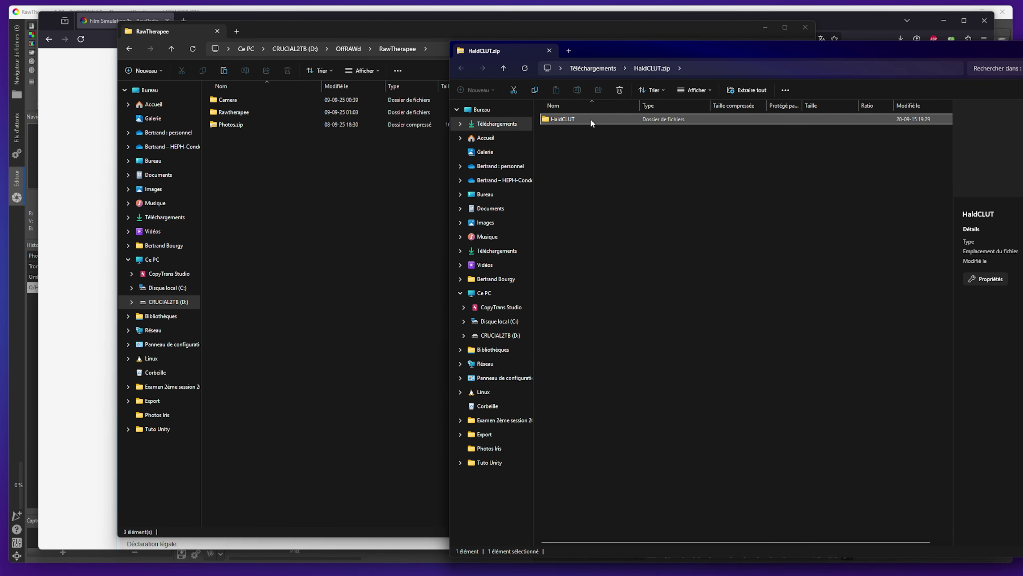
{"action": "left_click_drag", "start_coordinate": [589, 121], "coordinate": [306, 230]}
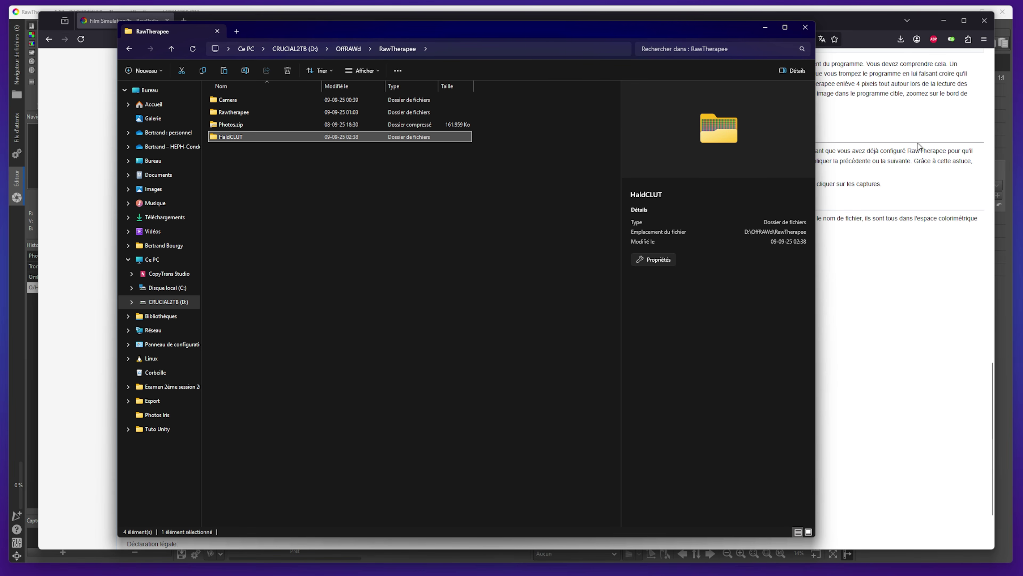
{"action": "left_click", "coordinate": [986, 22]}
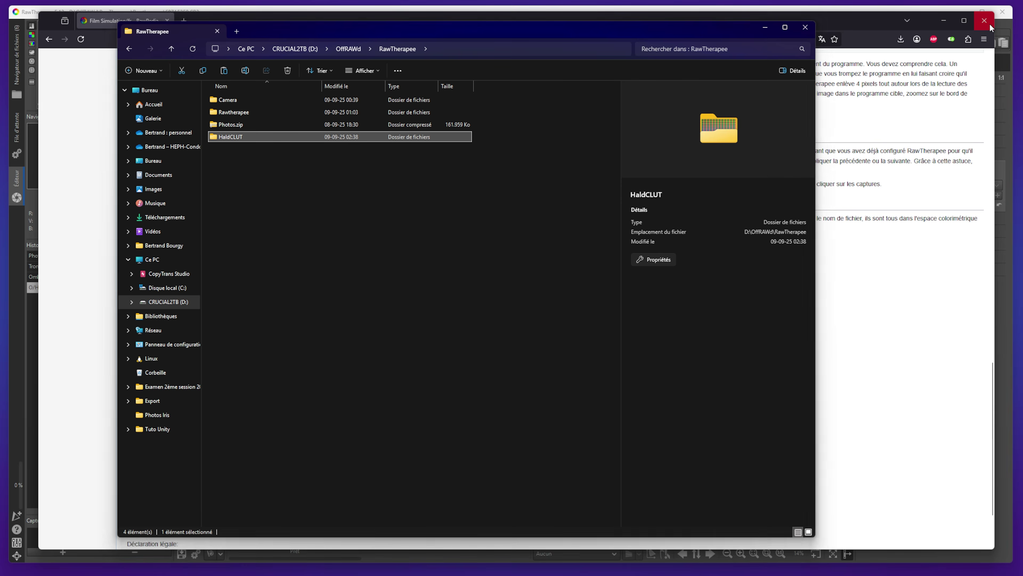
{"action": "left_click", "coordinate": [806, 29]}
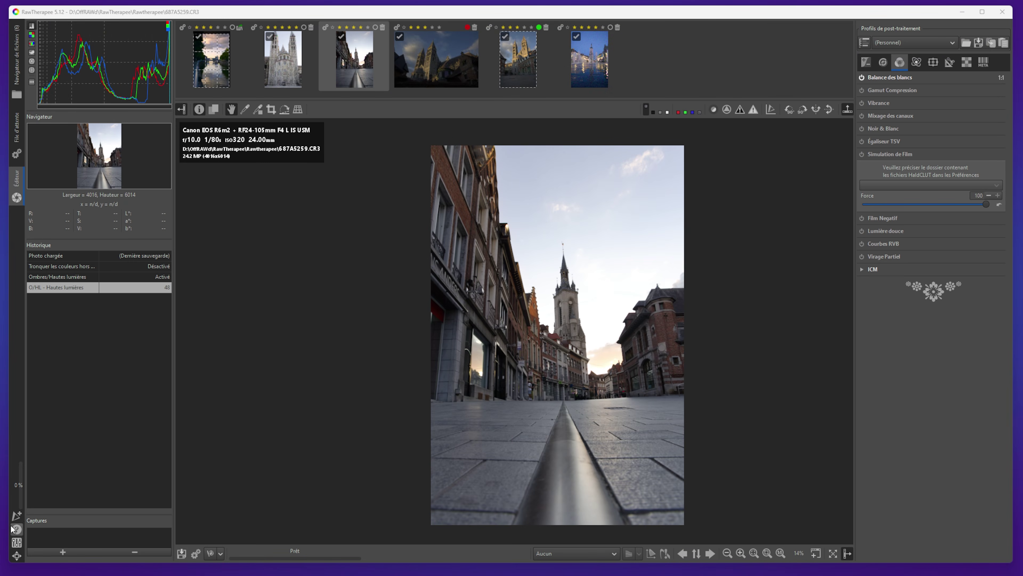
Set the Dossier HaldCLUT in the image-processing preferences to the HaldCLUT folder in OffRAWd\RawTherapee on drive D, and save the preferences
{"action": "left_click", "coordinate": [17, 543]}
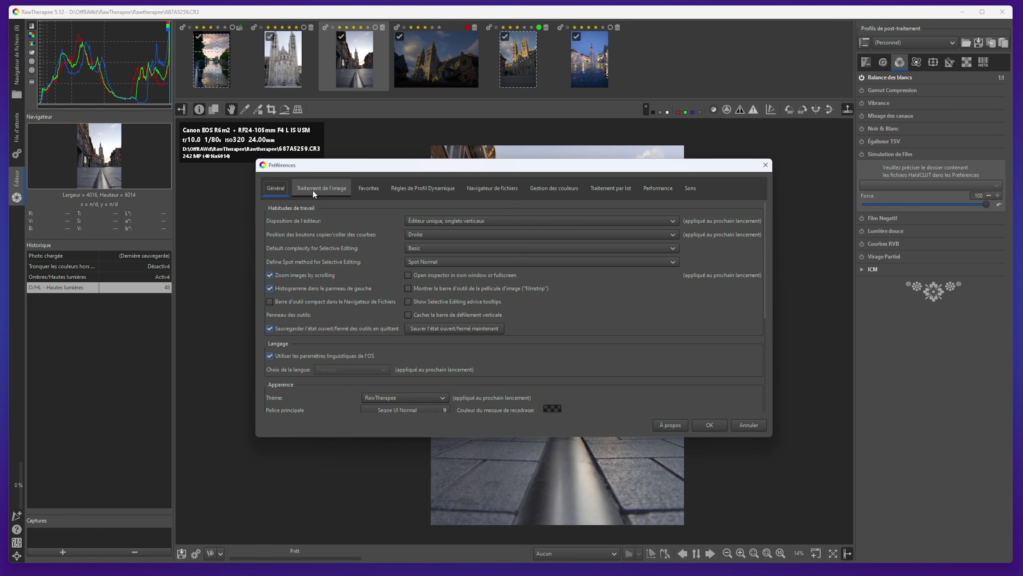
{"action": "left_click", "coordinate": [312, 189]}
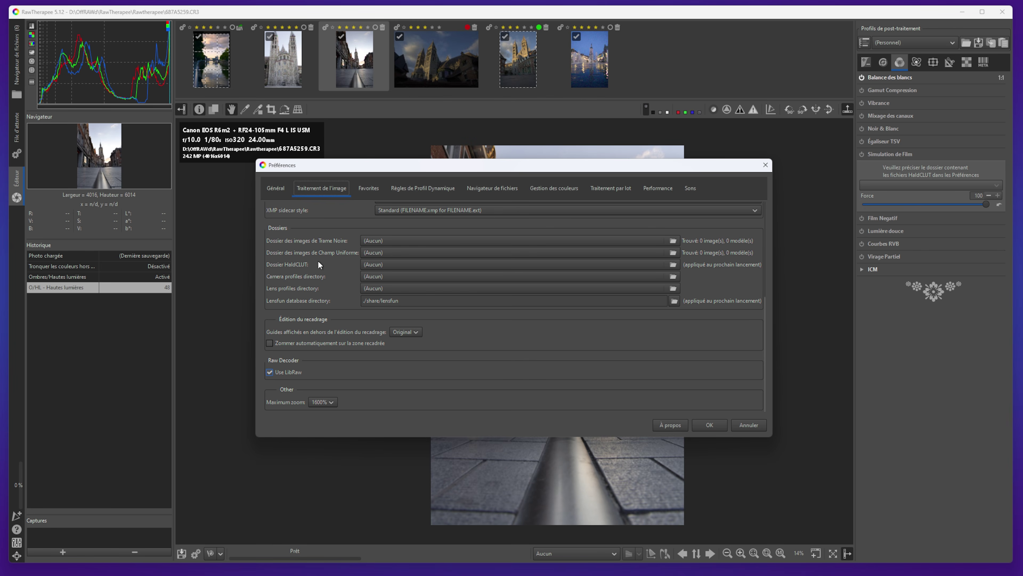
{"action": "left_click", "coordinate": [590, 264]}
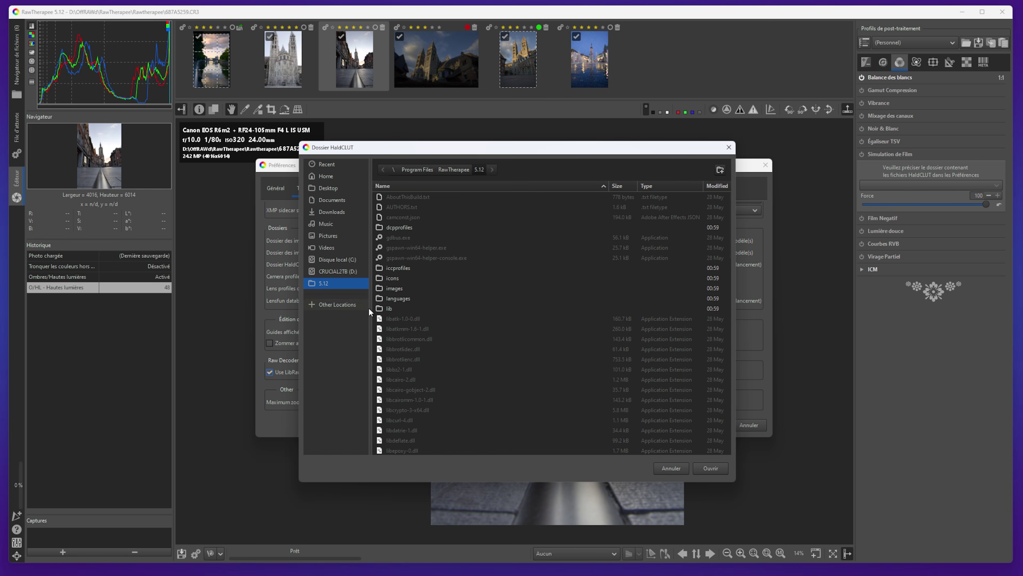
{"action": "left_click", "coordinate": [339, 273]}
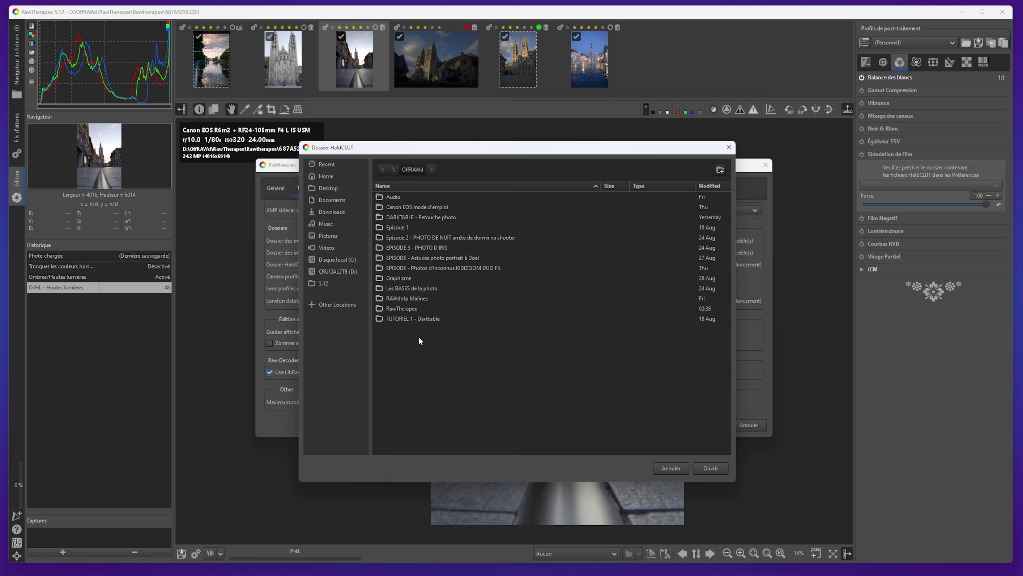
{"action": "double_click", "coordinate": [412, 309]}
{"action": "left_click", "coordinate": [391, 208]}
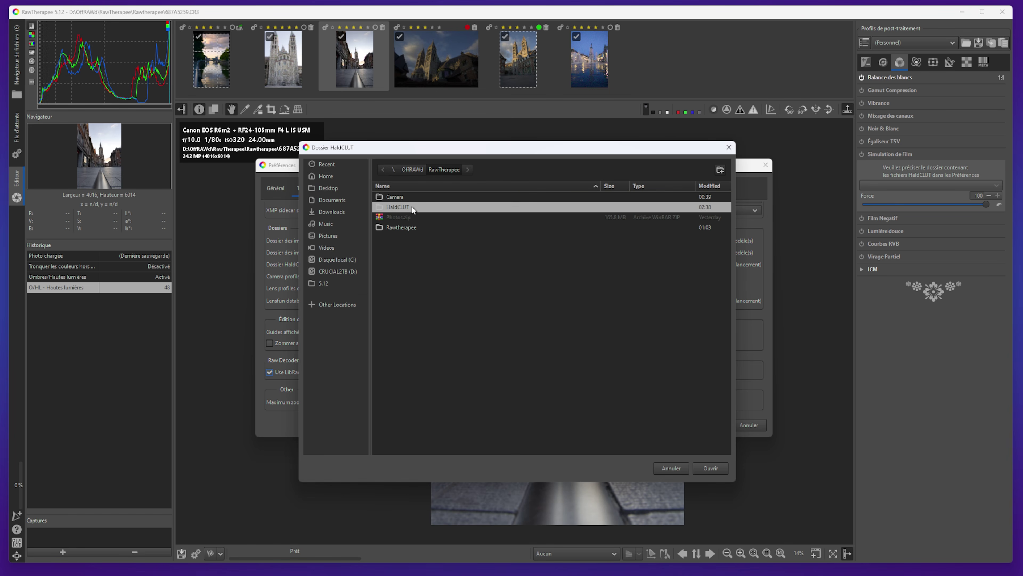
{"action": "left_click", "coordinate": [710, 468]}
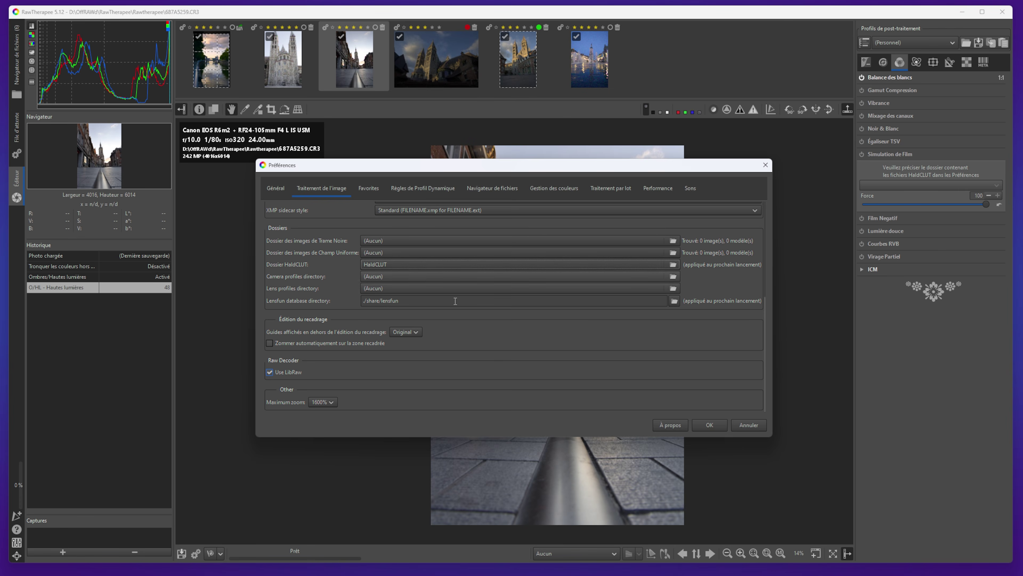
{"action": "left_click", "coordinate": [710, 425]}
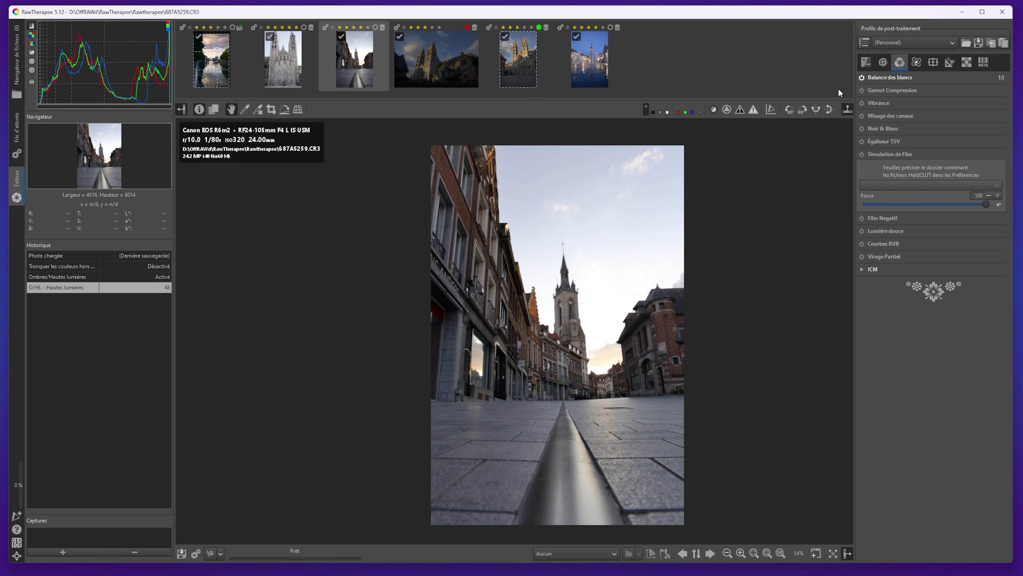
Restart RawTherapee to apply the HaldCLUT folder and reopen 687A5259.CR3 in the Editor
{"action": "left_click", "coordinate": [1006, 14]}
{"action": "key", "text": "super"}
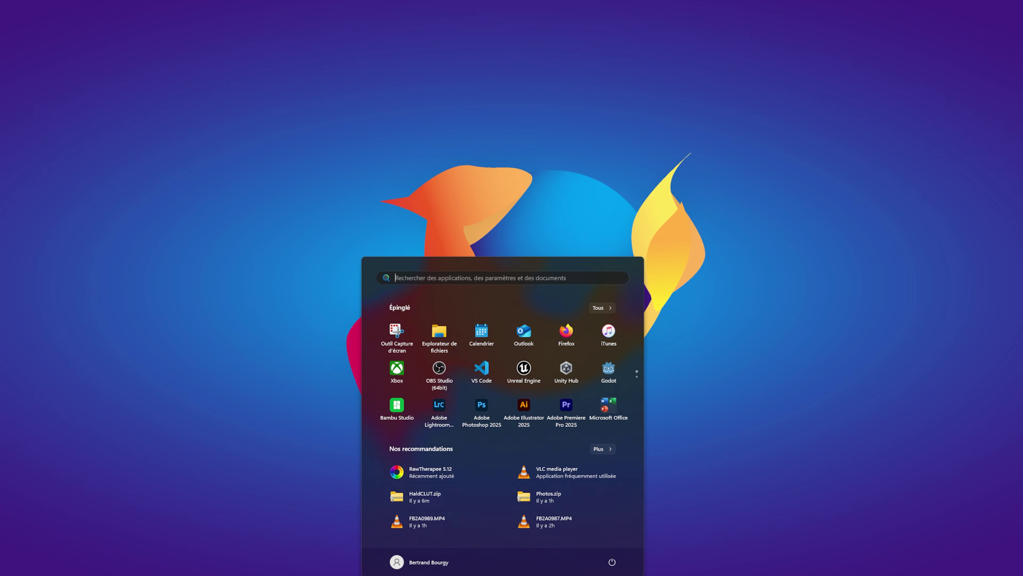
{"action": "key", "text": "Escape"}
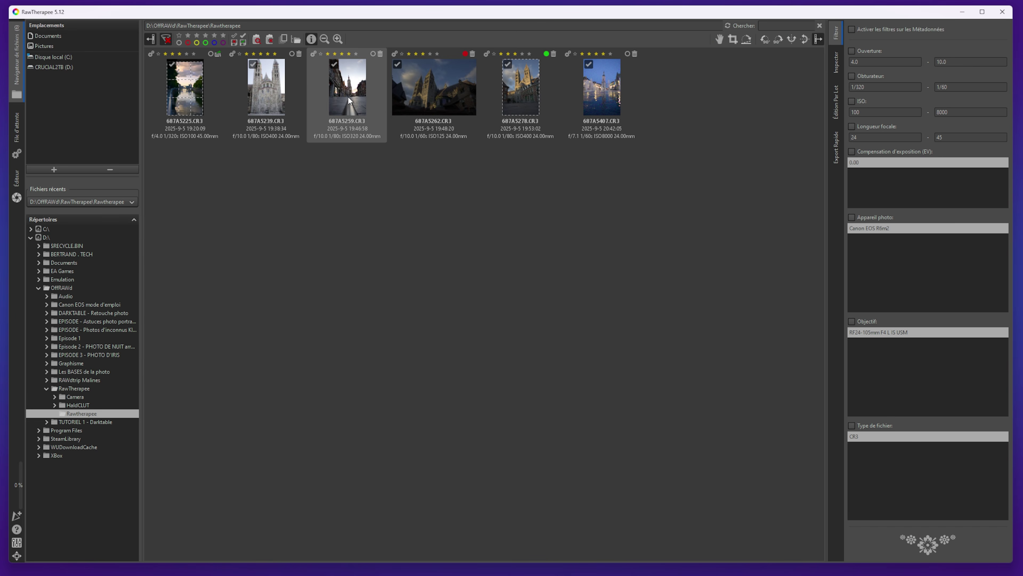
{"action": "double_click", "coordinate": [345, 96]}
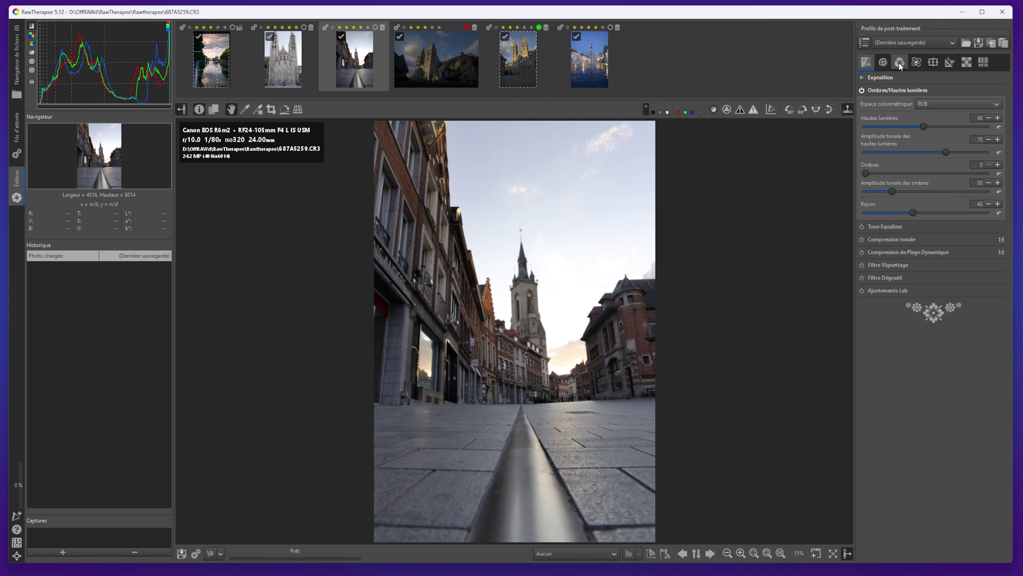
Choose the Color > Fuji film Fuji Superia 100 1 - in Simulation de Film and enable the tool
{"action": "left_click", "coordinate": [899, 63]}
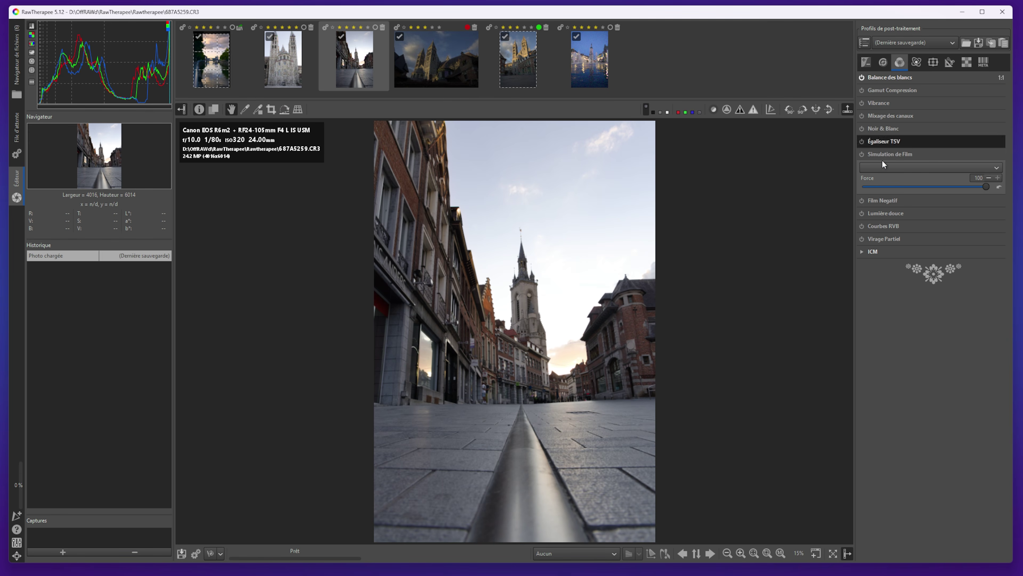
{"action": "left_click", "coordinate": [892, 165]}
{"action": "mouse_move", "coordinate": [896, 176]}
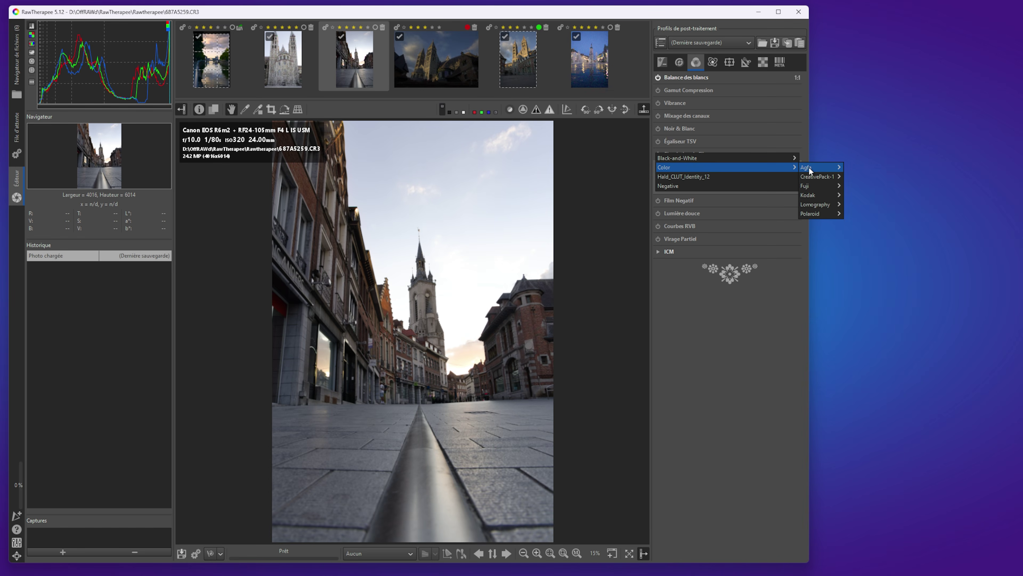
{"action": "mouse_move", "coordinate": [815, 193]}
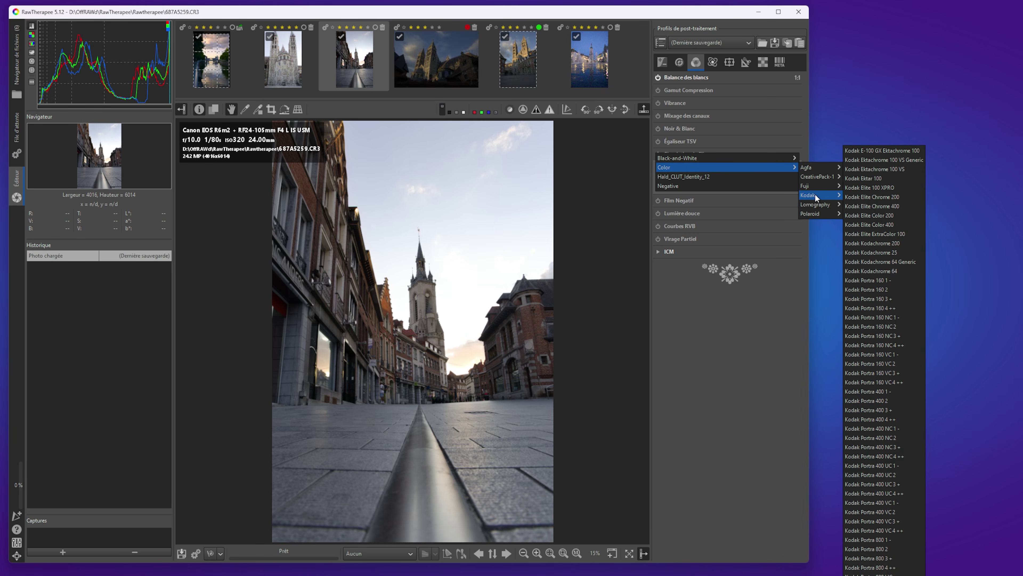
{"action": "mouse_move", "coordinate": [813, 214]}
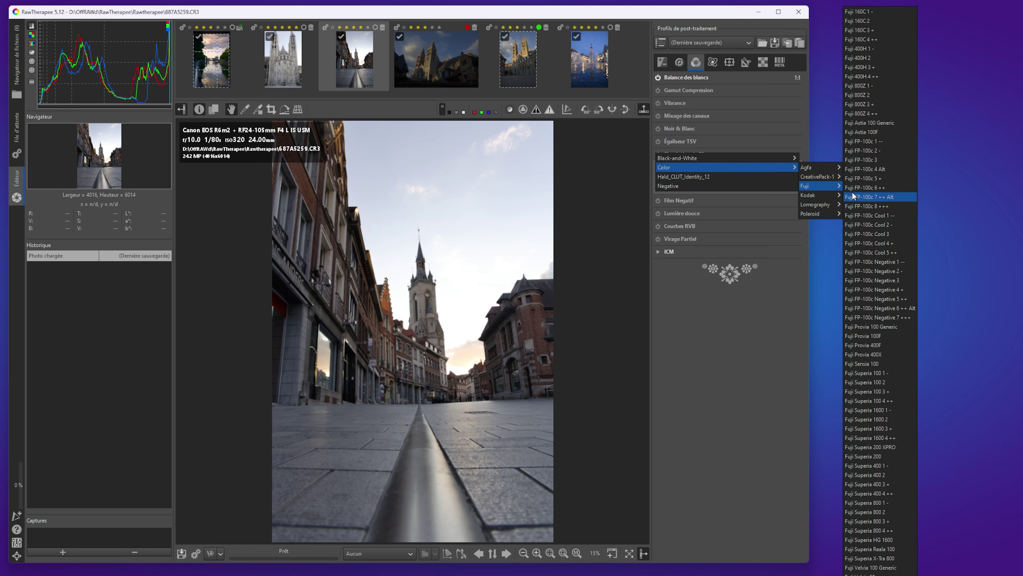
{"action": "left_click", "coordinate": [880, 372]}
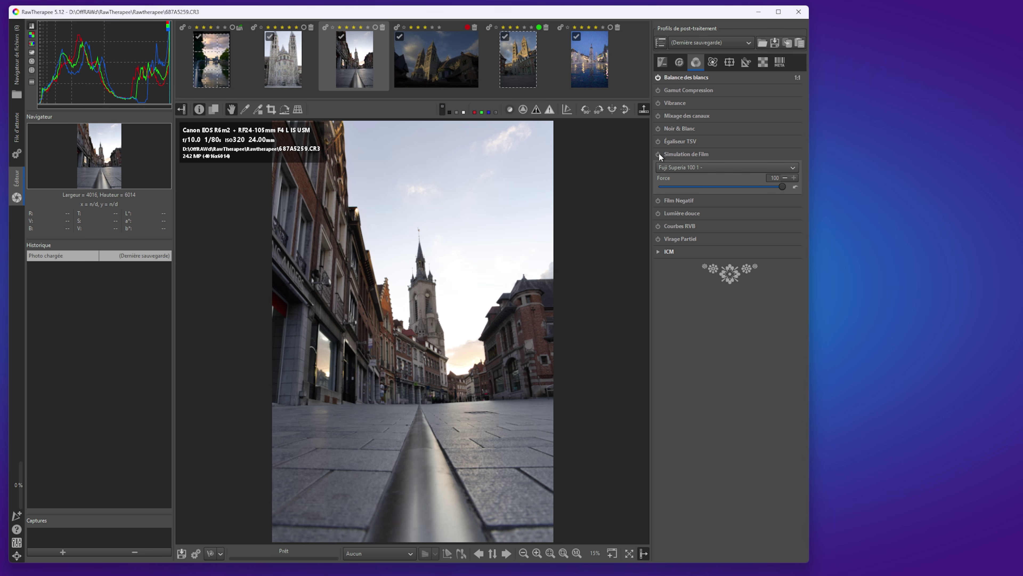
{"action": "left_click", "coordinate": [658, 153]}
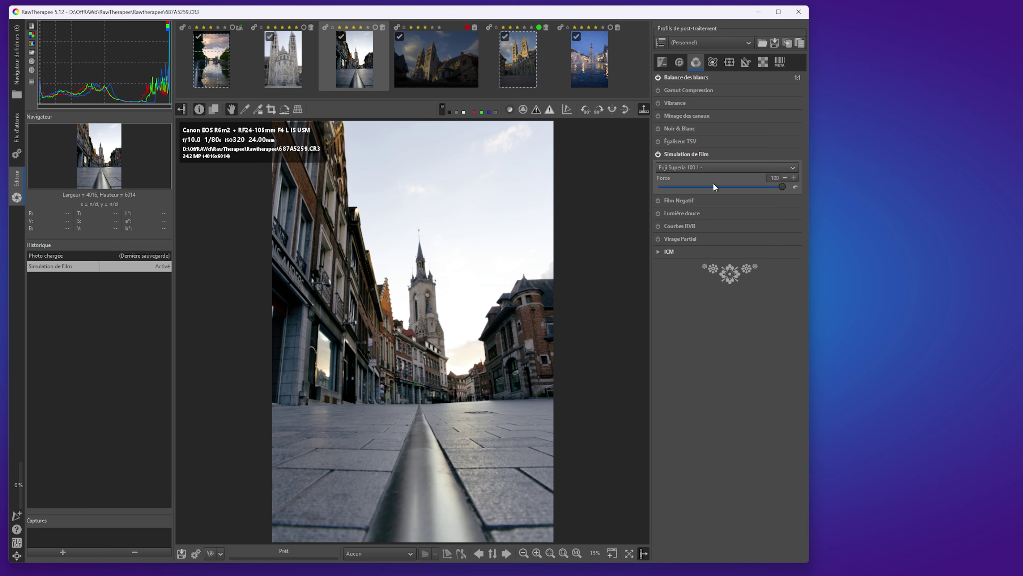
Try other Fuji Superia films in Simulation de Film, browse the Color collection, and settle on Fuji Superia 1600 3 +
{"action": "scroll", "coordinate": [687, 171], "scroll_direction": "down", "scroll_amount": 1}
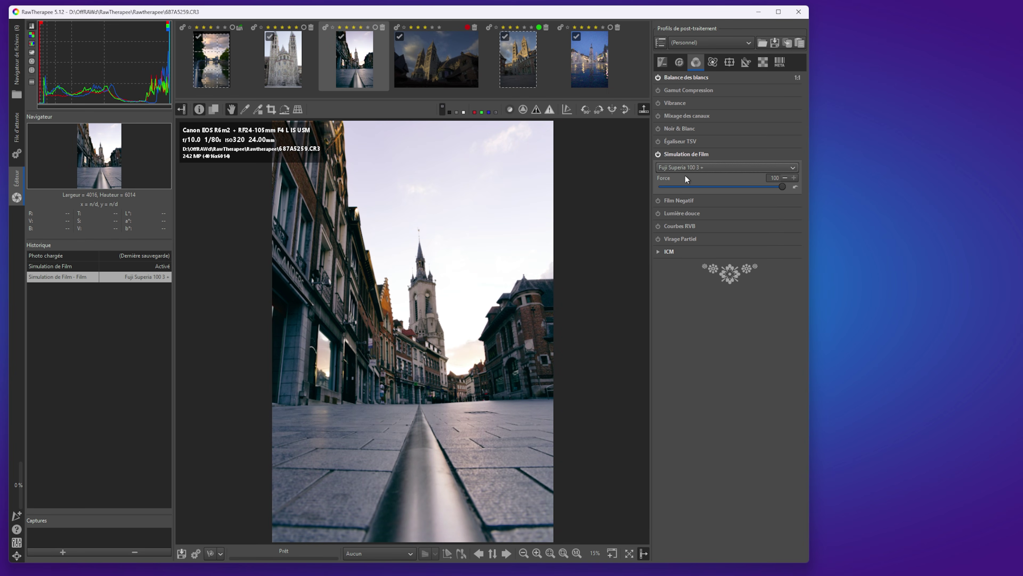
{"action": "scroll", "coordinate": [685, 175], "scroll_direction": "down", "scroll_amount": 1}
{"action": "scroll", "coordinate": [685, 176], "scroll_direction": "down", "scroll_amount": 2}
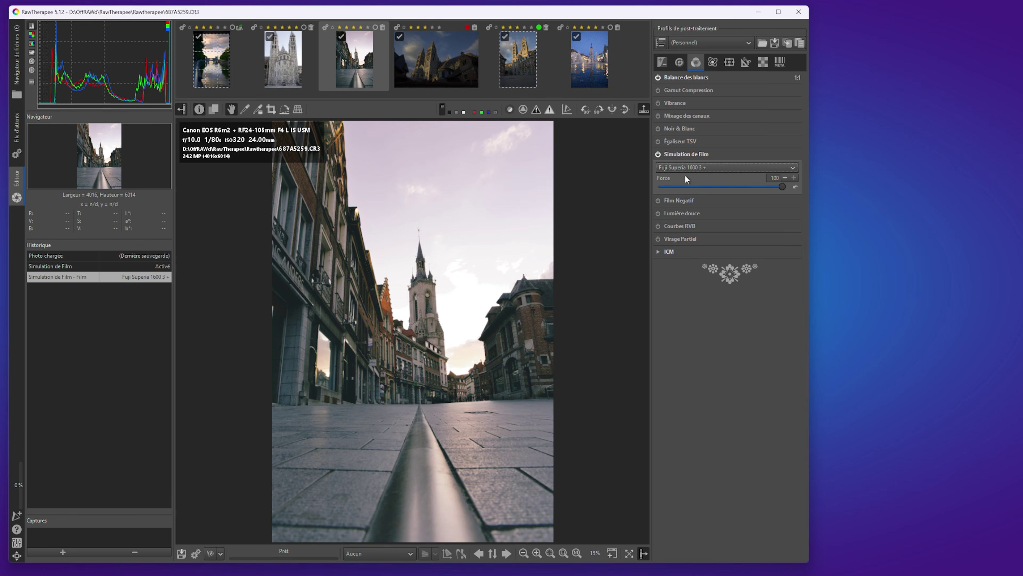
{"action": "scroll", "coordinate": [668, 170], "scroll_direction": "down", "scroll_amount": 4}
{"action": "left_click", "coordinate": [669, 170]}
{"action": "mouse_move", "coordinate": [685, 158]}
{"action": "mouse_move", "coordinate": [824, 177]}
{"action": "mouse_move", "coordinate": [790, 168]}
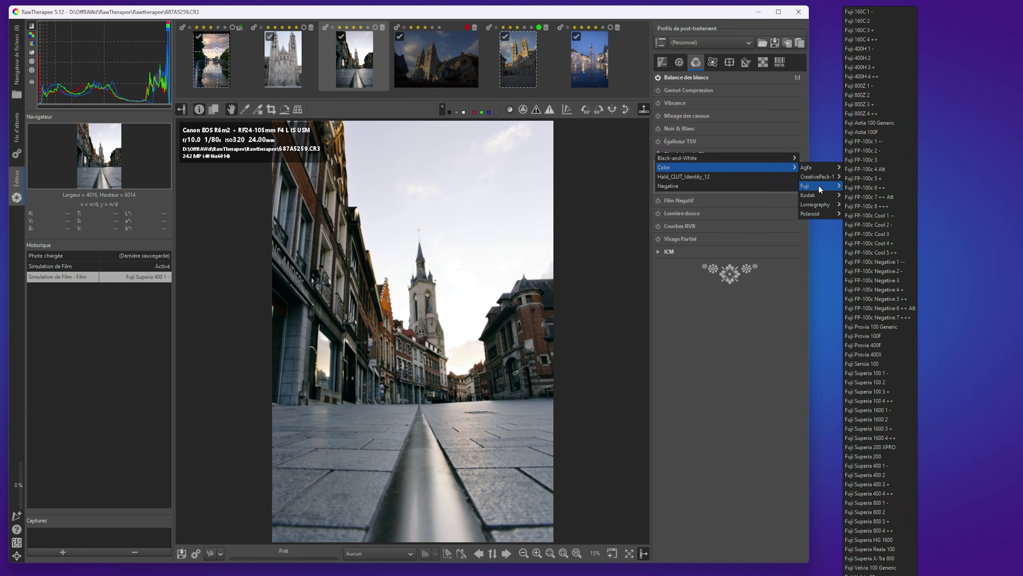
{"action": "mouse_move", "coordinate": [821, 178]}
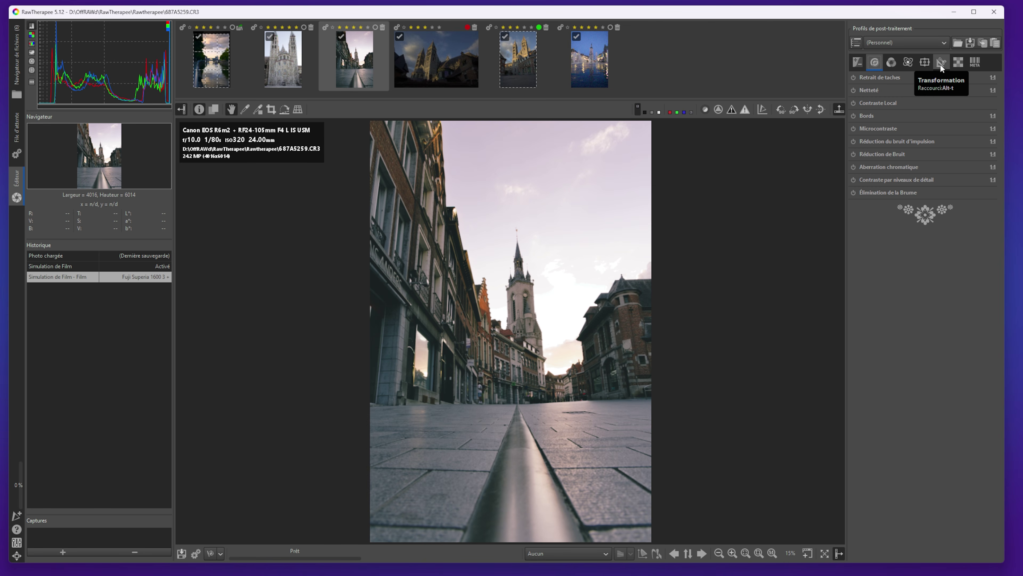
Add a Rectangle local adjustment spot spanning the width of the foreground paving, with a Taille Spot of 1.5
{"action": "left_click", "coordinate": [926, 65]}
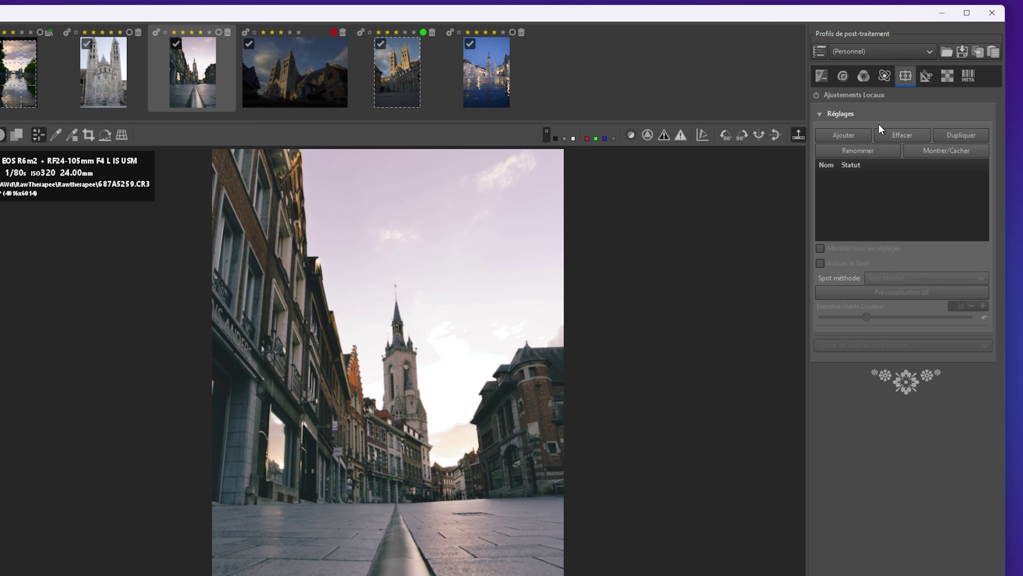
{"action": "left_click", "coordinate": [853, 139]}
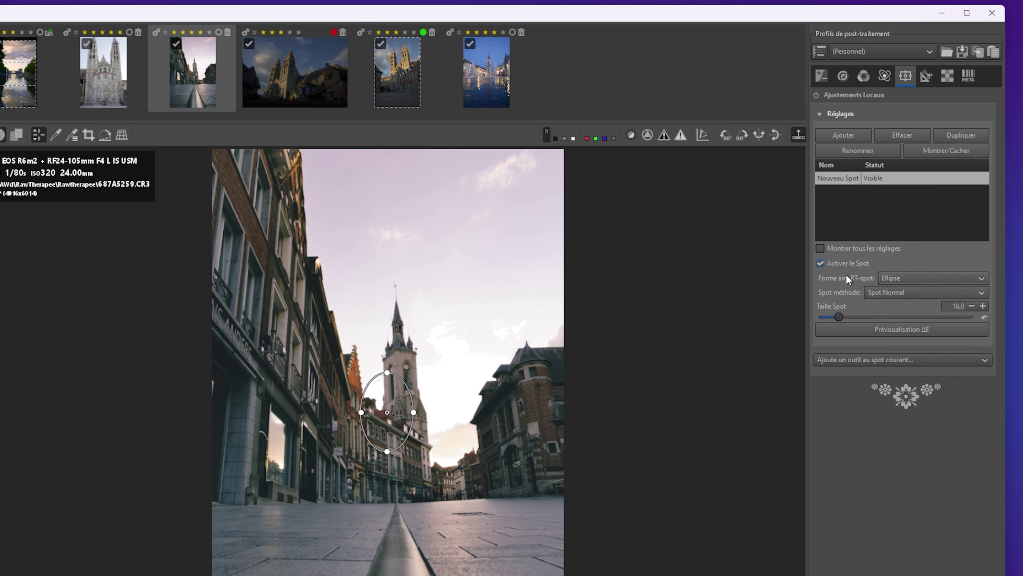
{"action": "left_click", "coordinate": [902, 279]}
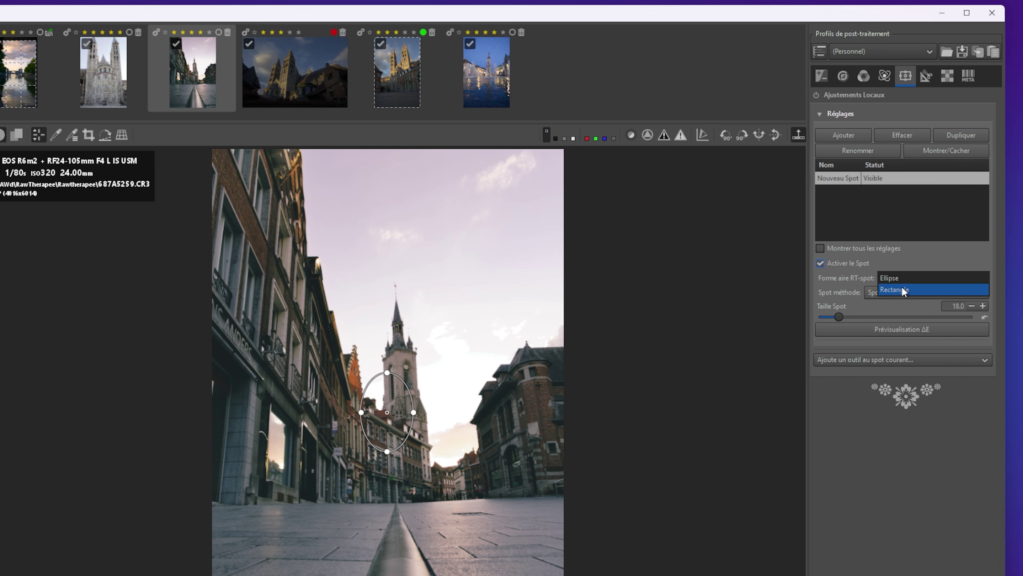
{"action": "key", "text": "Escape"}
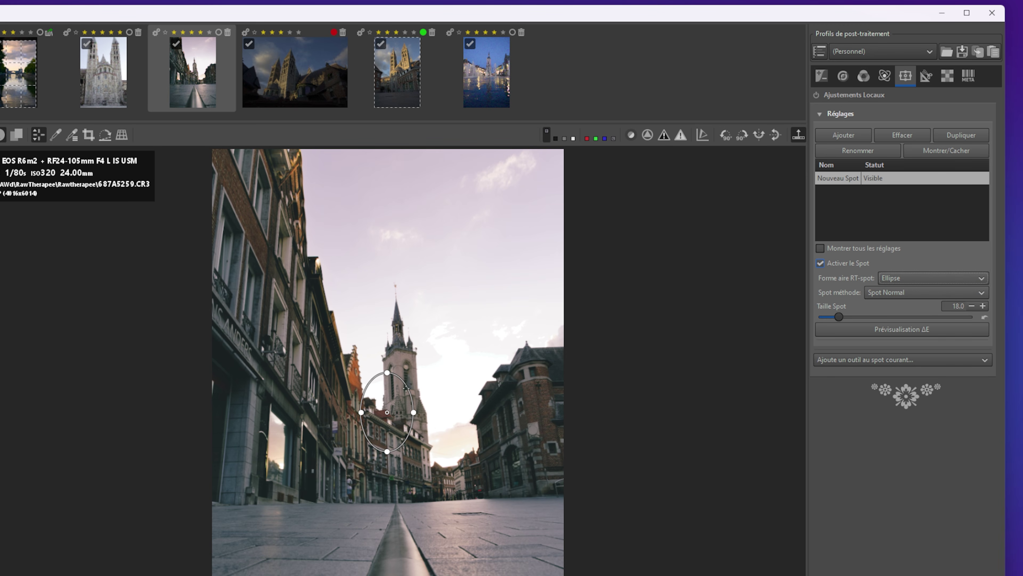
{"action": "left_click", "coordinate": [899, 279]}
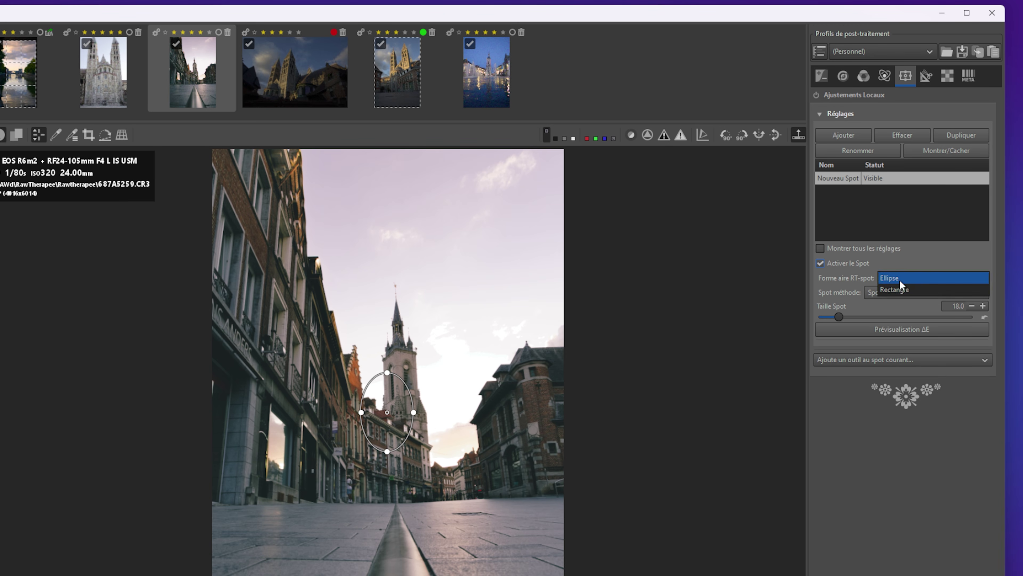
{"action": "left_click", "coordinate": [902, 290]}
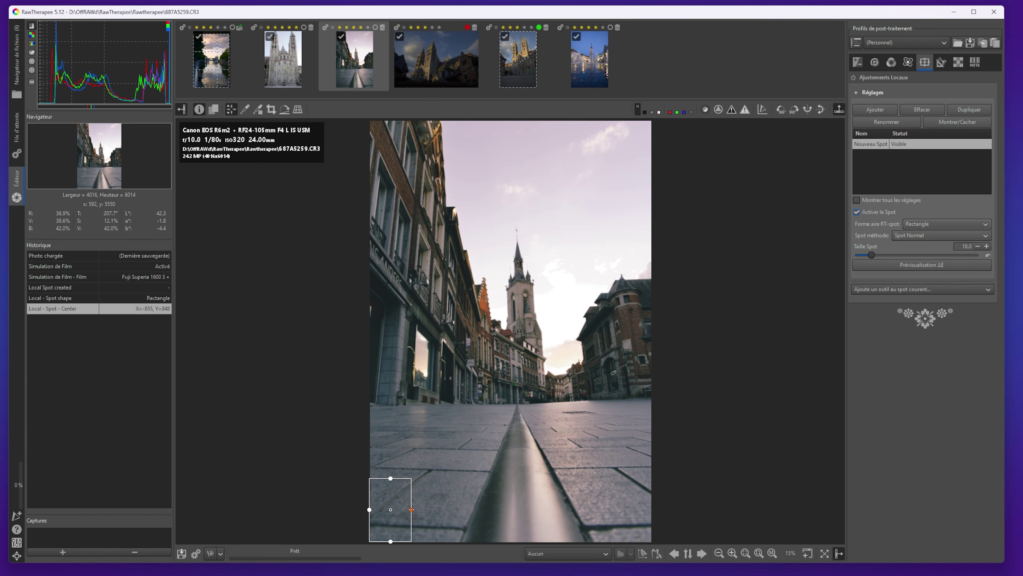
{"action": "left_click_drag", "start_coordinate": [412, 509], "coordinate": [653, 497]}
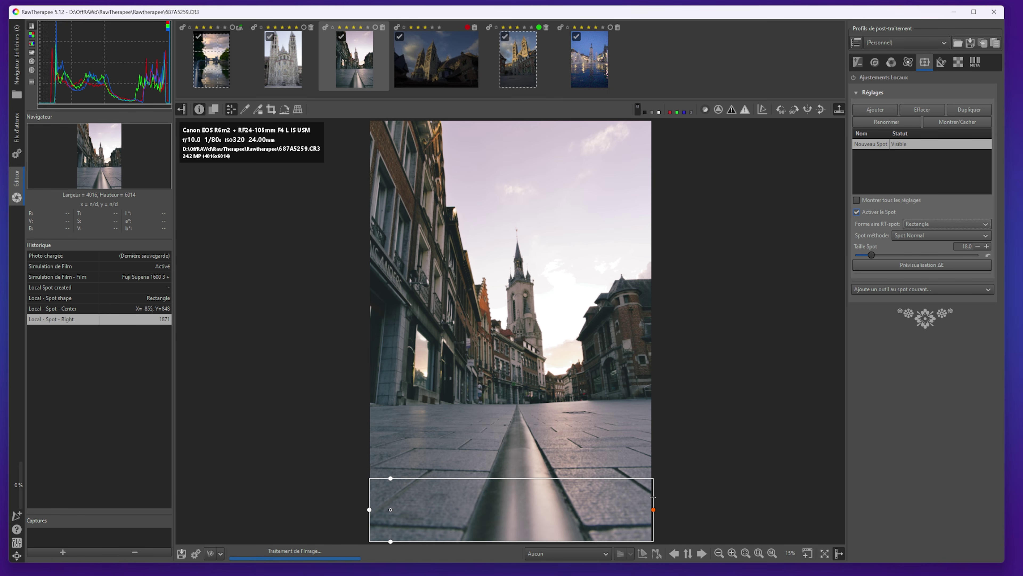
{"action": "left_click_drag", "start_coordinate": [497, 478], "coordinate": [495, 480]}
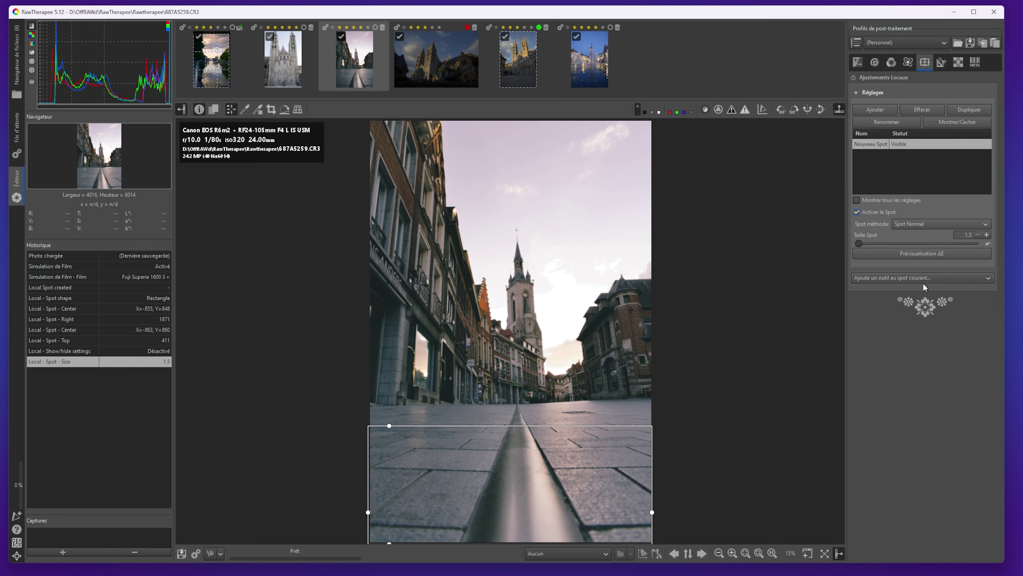
Add Plage Dynamique & Exposition to the paving spot, activate Ajustements Locaux, and set the exposure compensation to -0.52
{"action": "left_click", "coordinate": [900, 277]}
{"action": "left_click", "coordinate": [900, 276]}
{"action": "left_click", "coordinate": [901, 276]}
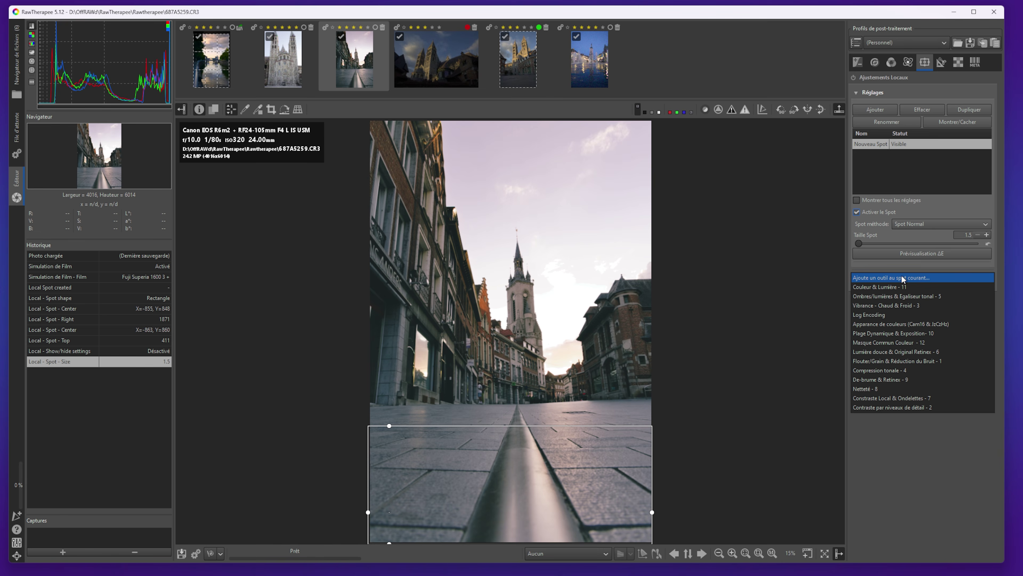
{"action": "left_click", "coordinate": [937, 333]}
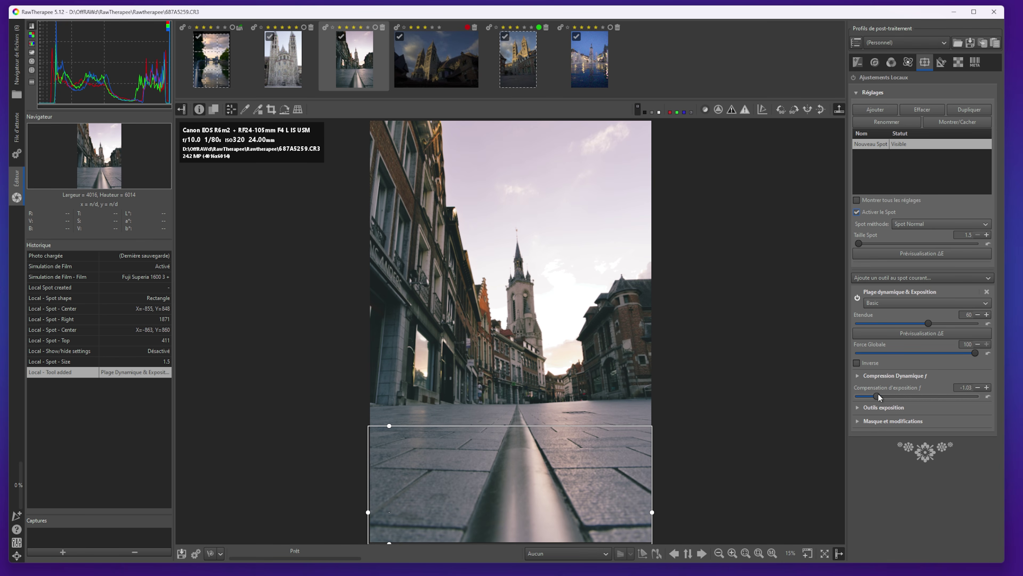
{"action": "left_click_drag", "start_coordinate": [877, 393], "coordinate": [881, 394]}
{"action": "left_click", "coordinate": [854, 78]}
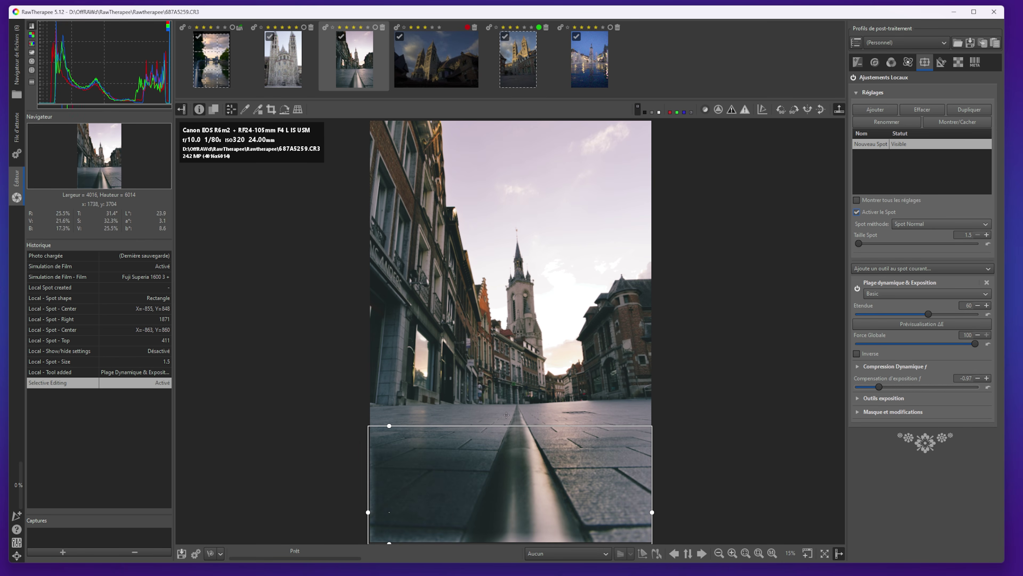
{"action": "left_click_drag", "start_coordinate": [880, 388], "coordinate": [895, 387]}
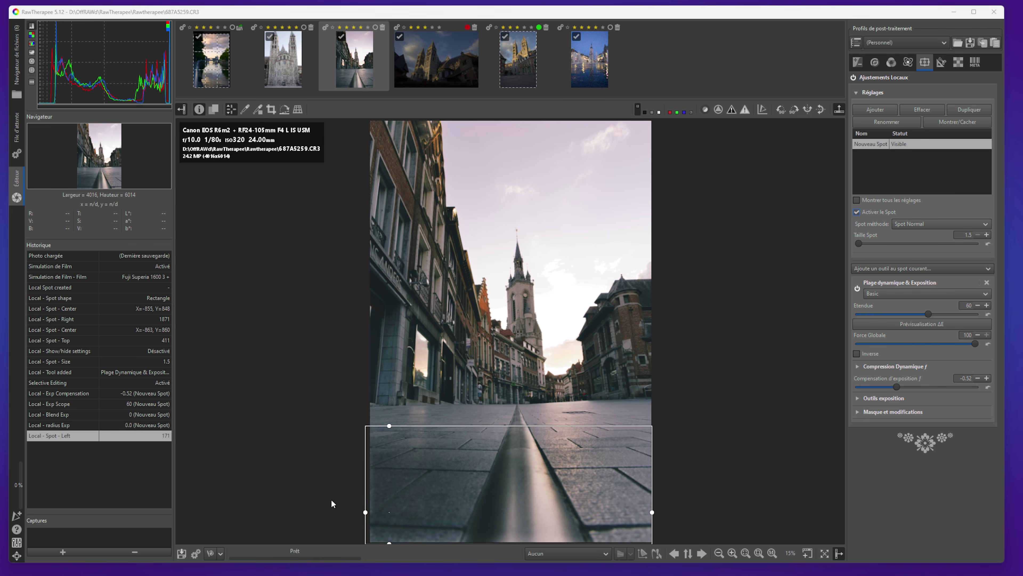
Extend the spot beyond the photo's side and lower edges and up to the paving's far edge, with exposure compensation at -0.69
{"action": "left_click_drag", "start_coordinate": [366, 512], "coordinate": [339, 512]}
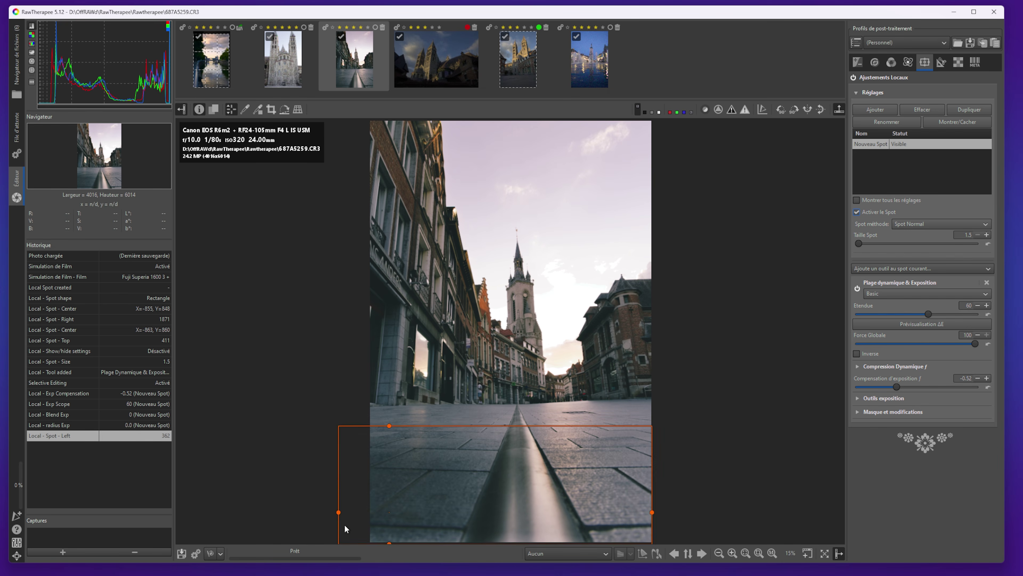
{"action": "left_click_drag", "start_coordinate": [653, 512], "coordinate": [675, 512]}
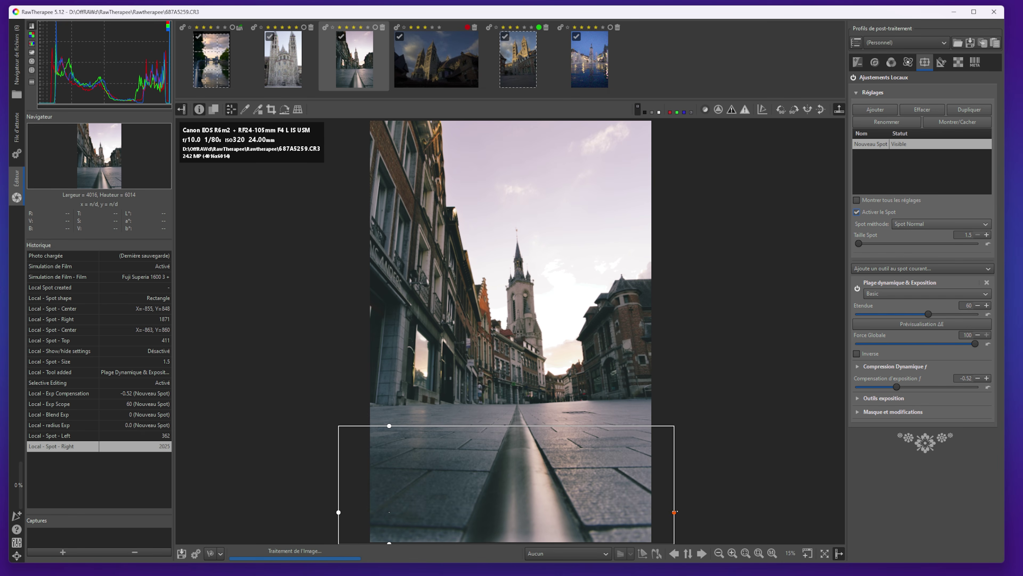
{"action": "left_click_drag", "start_coordinate": [389, 543], "coordinate": [389, 550]}
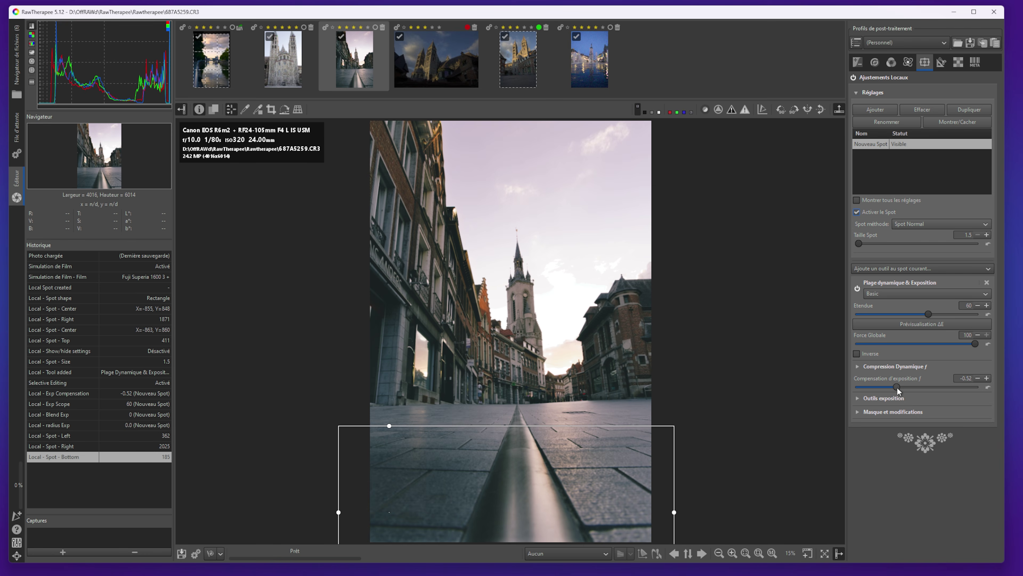
{"action": "left_click_drag", "start_coordinate": [896, 387], "coordinate": [890, 387]}
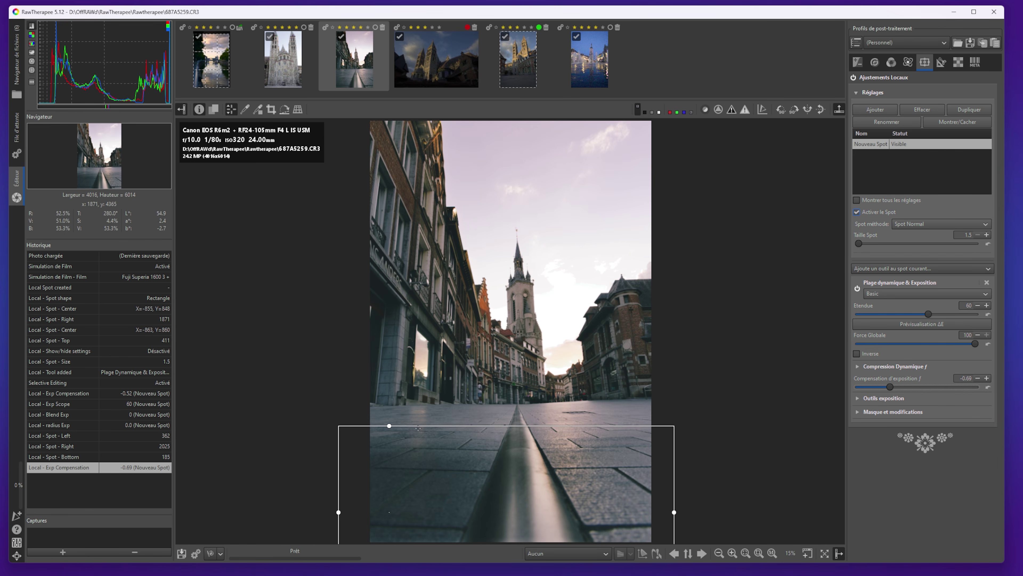
{"action": "left_click_drag", "start_coordinate": [389, 426], "coordinate": [389, 408]}
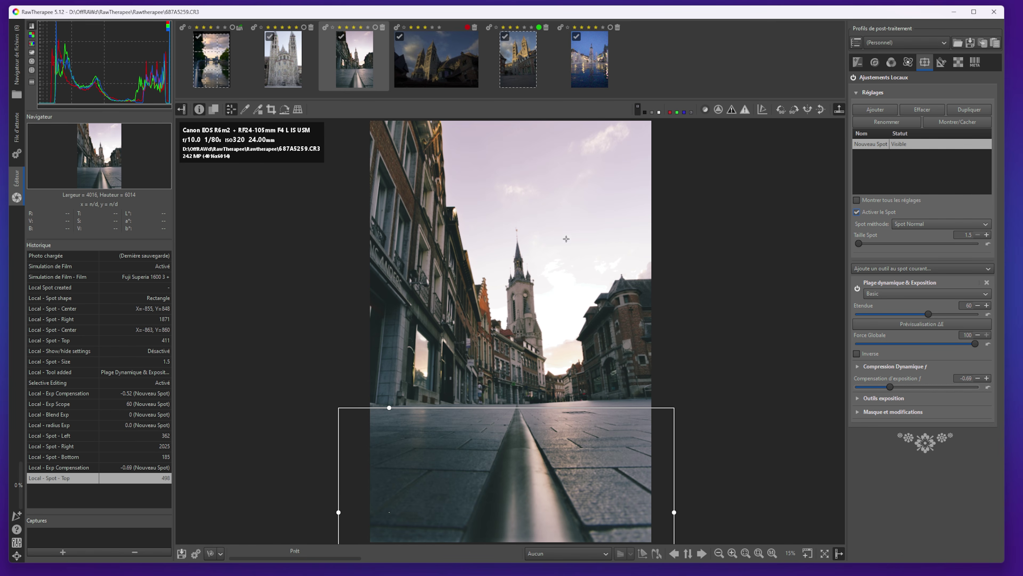
{"action": "left_click", "coordinate": [893, 268]}
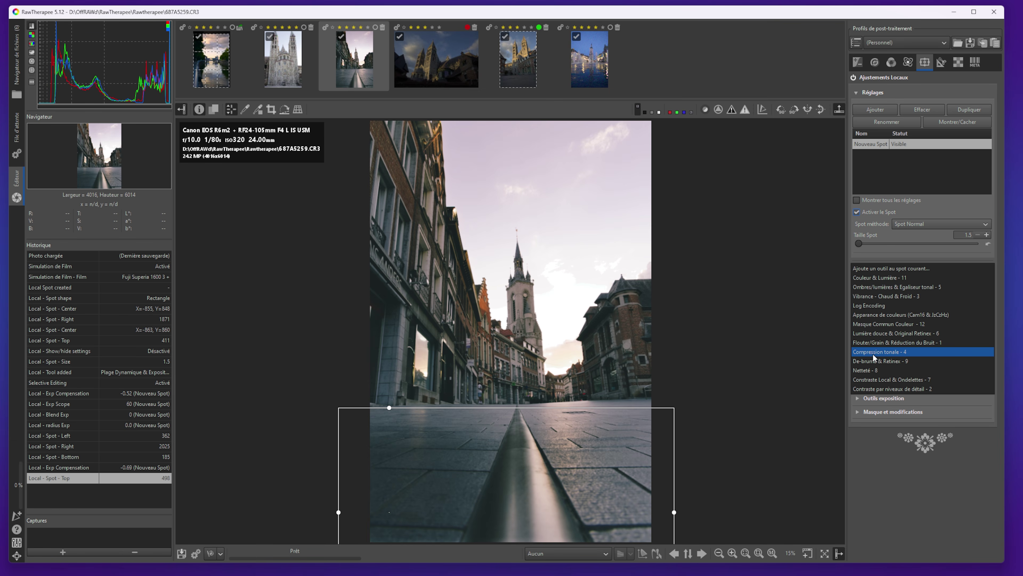
{"action": "left_click", "coordinate": [875, 110]}
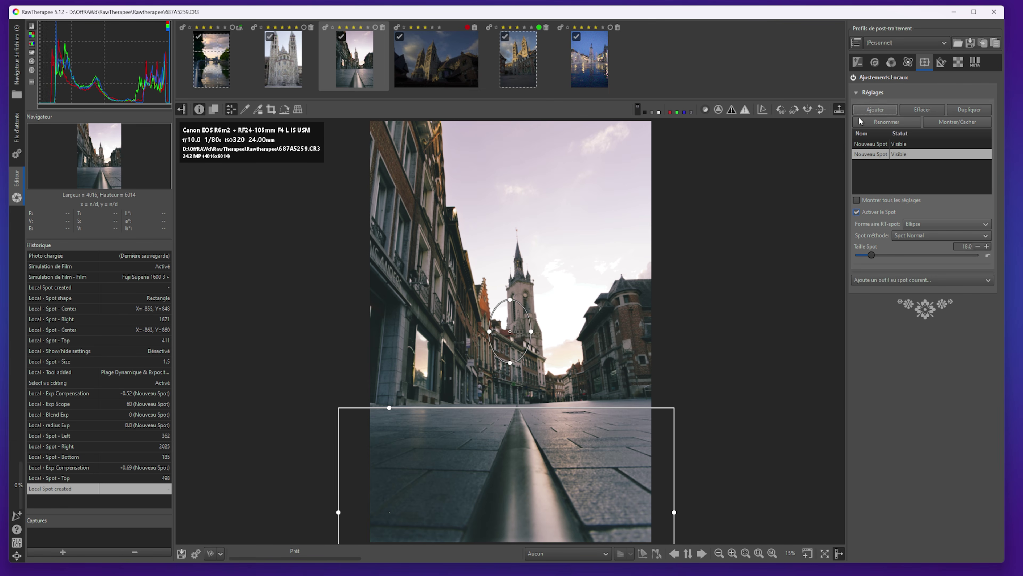
{"action": "left_click", "coordinate": [927, 224]}
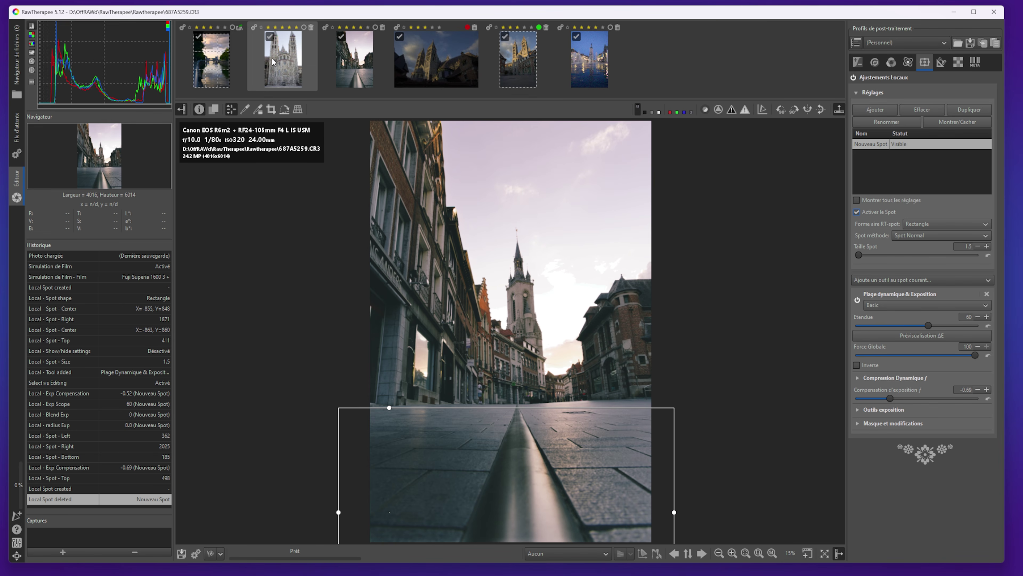
Send the first filmstrip photo to the processing queue, and add all the filmstrip photos to the queue as well
{"action": "right_click", "coordinate": [218, 66]}
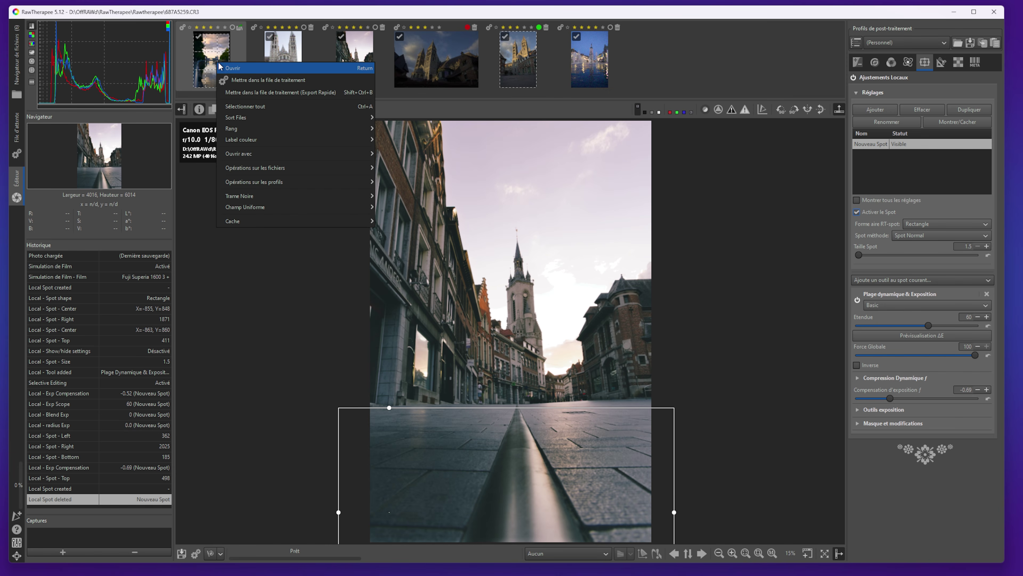
{"action": "left_click", "coordinate": [268, 81]}
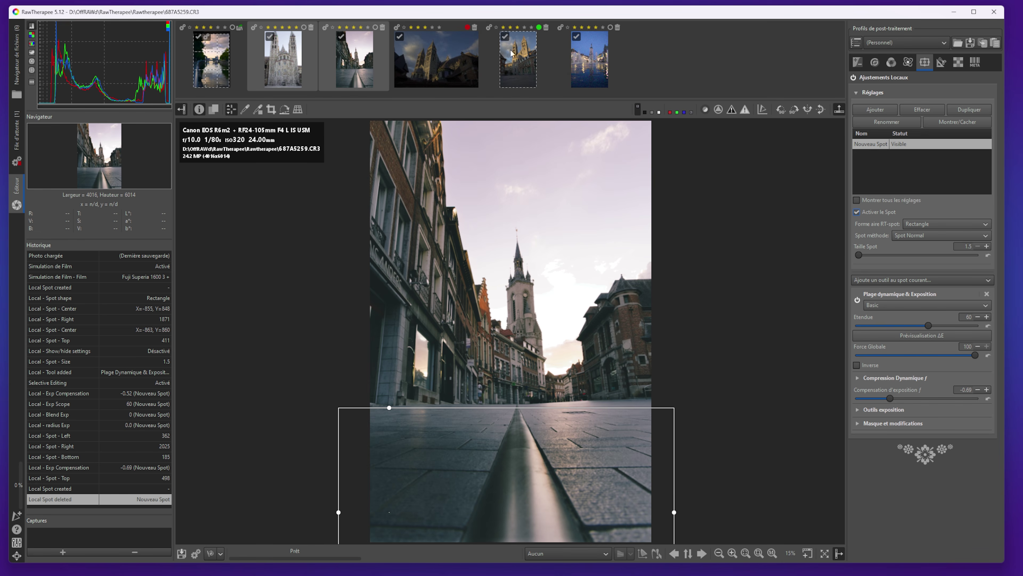
{"action": "key", "text": "ctrl+a"}
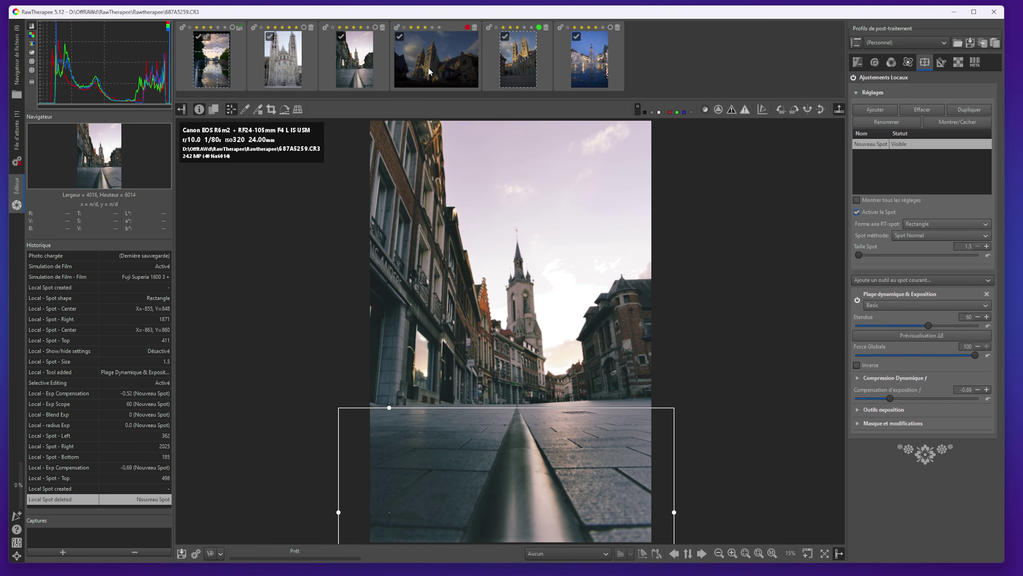
{"action": "right_click", "coordinate": [430, 69]}
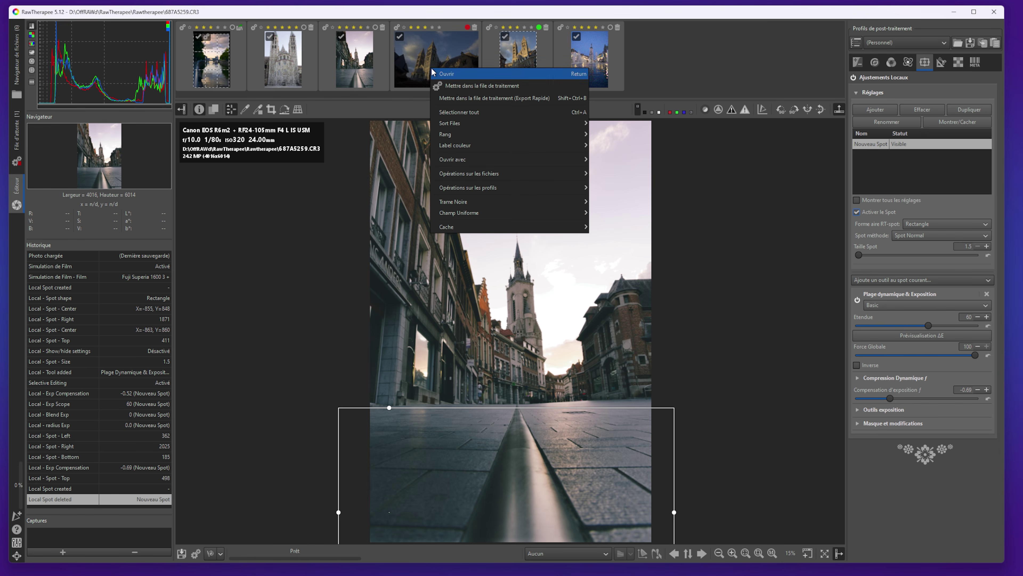
{"action": "left_click", "coordinate": [502, 87]}
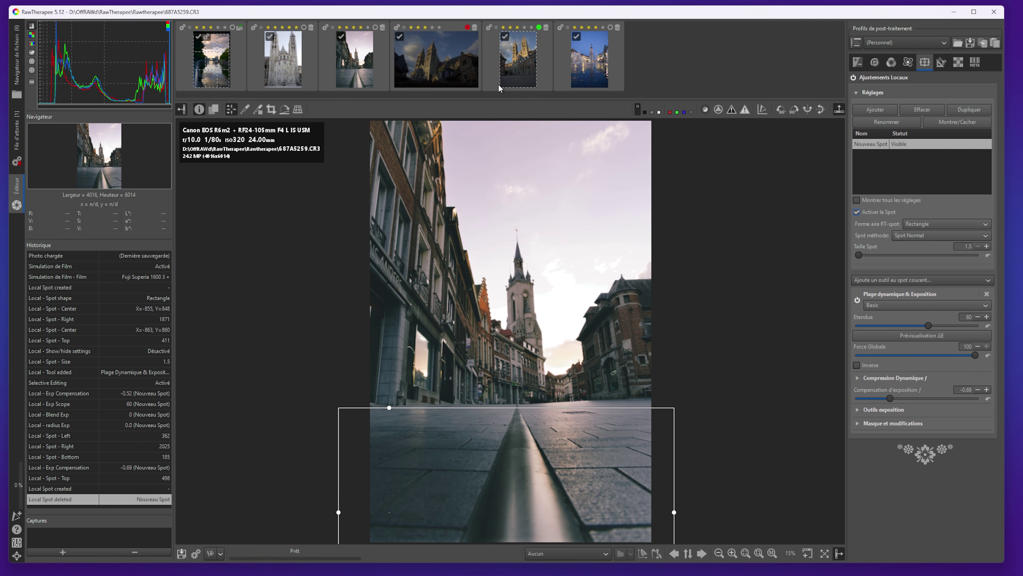
Open the processing queue and remove the duplicate 687A5225.CR3 entry from it
{"action": "left_click", "coordinate": [18, 139]}
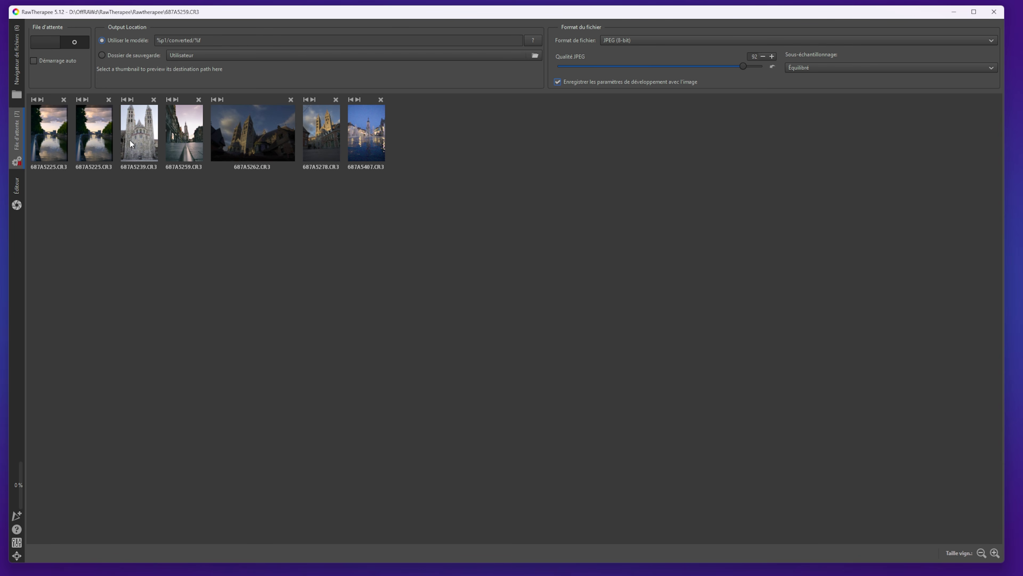
{"action": "left_click", "coordinate": [90, 146]}
{"action": "left_click", "coordinate": [43, 140]}
{"action": "left_click", "coordinate": [84, 124]}
{"action": "right_click", "coordinate": [99, 130]}
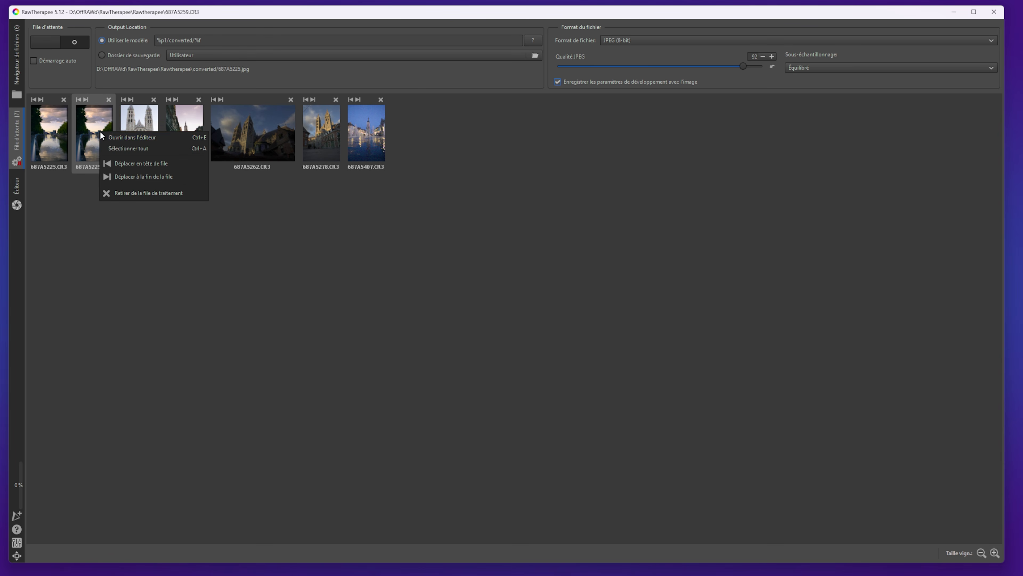
{"action": "left_click", "coordinate": [150, 194]}
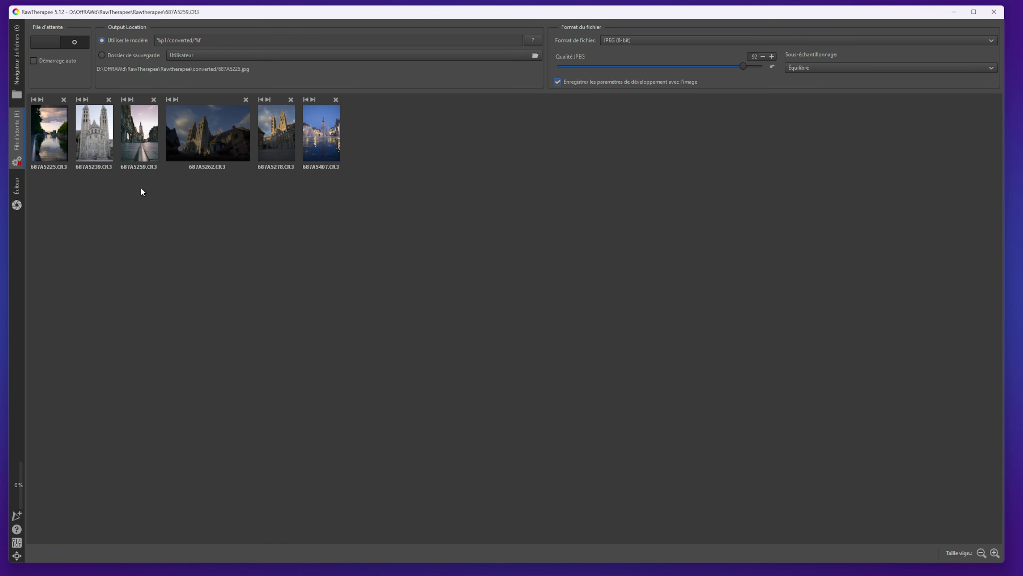
Remove the dark landscape-format photo 687A5262.CR3 from the processing queue
{"action": "left_click", "coordinate": [195, 148]}
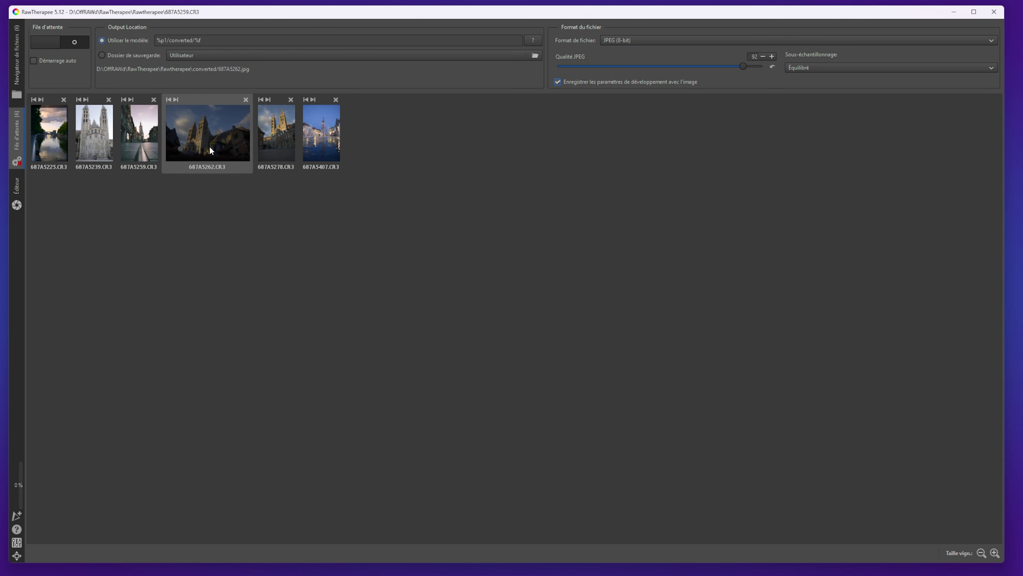
{"action": "right_click", "coordinate": [209, 147]}
{"action": "left_click", "coordinate": [238, 209]}
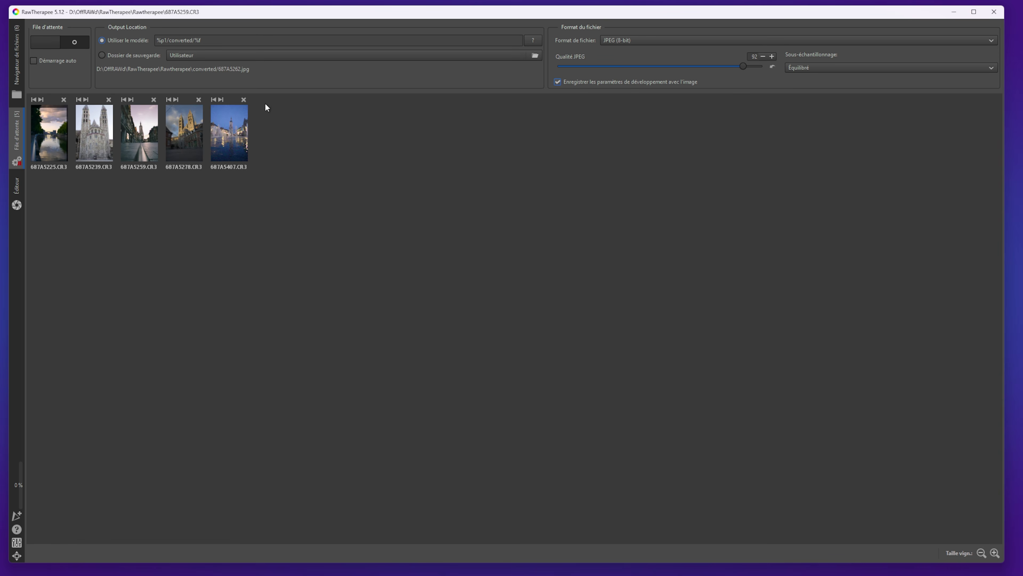
Switch the output location from the template to a save folder and choose Desktop as that folder
{"action": "left_click", "coordinate": [207, 39]}
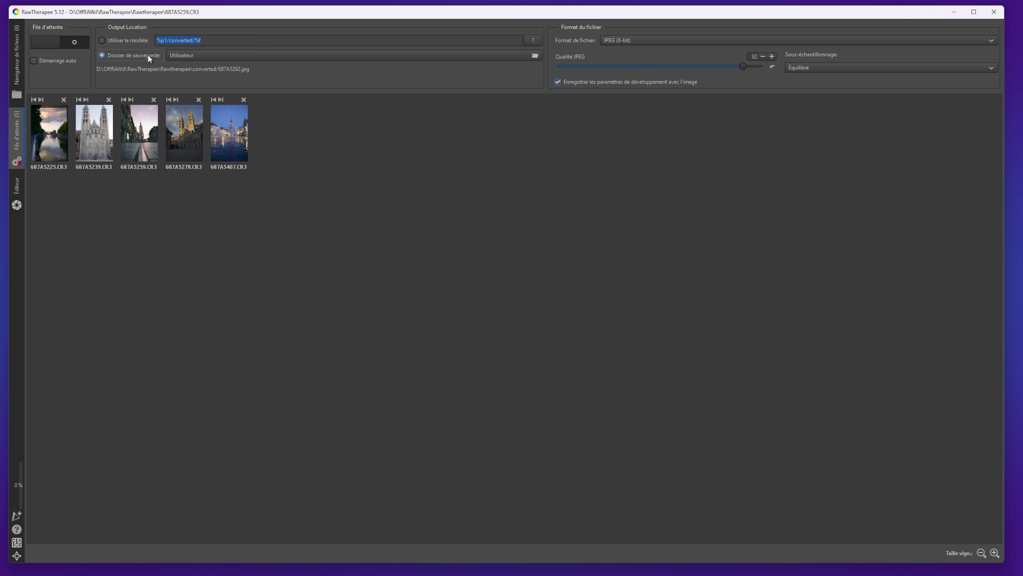
{"action": "left_click", "coordinate": [305, 52]}
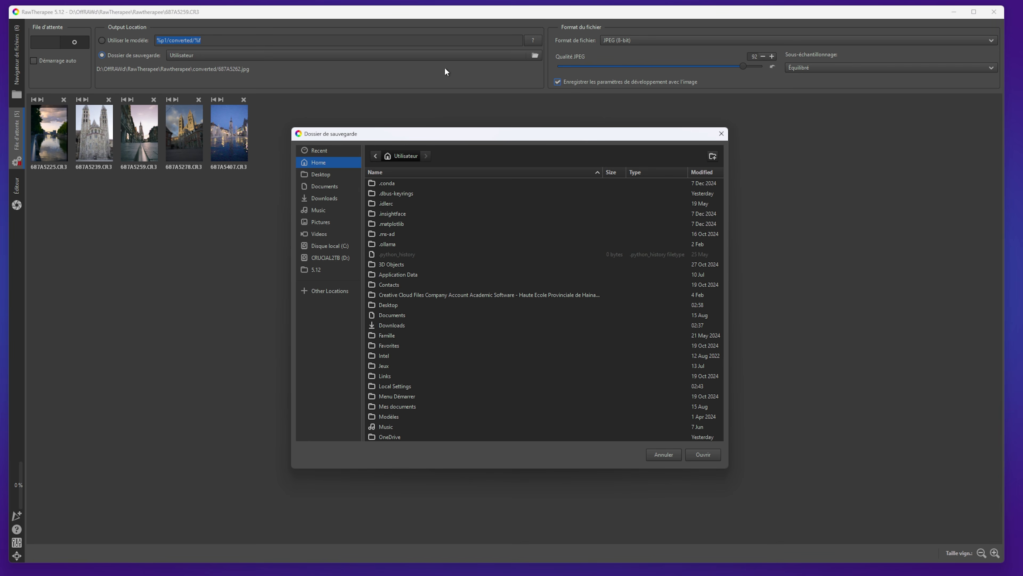
{"action": "left_click", "coordinate": [330, 174]}
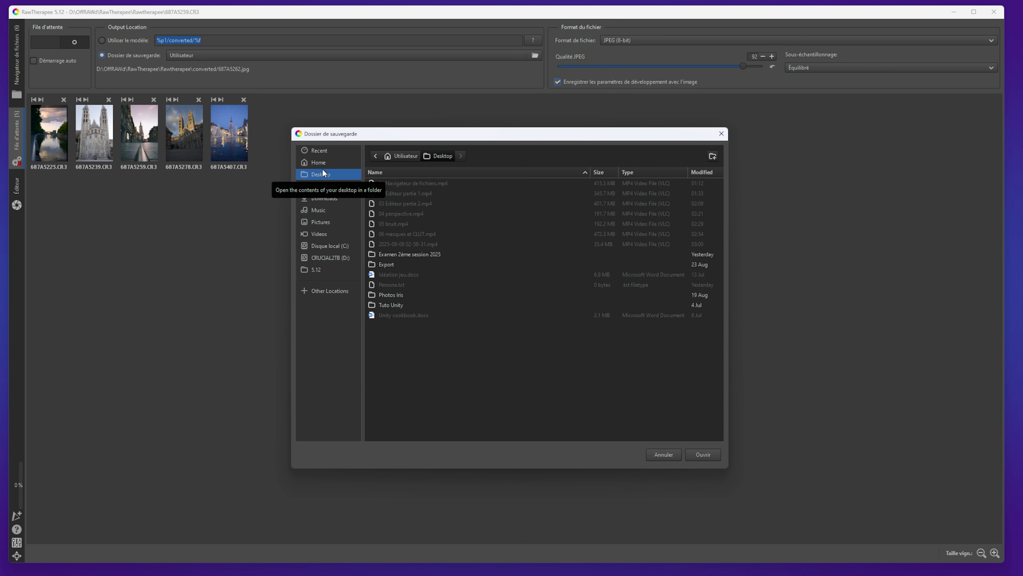
{"action": "left_click", "coordinate": [703, 454]}
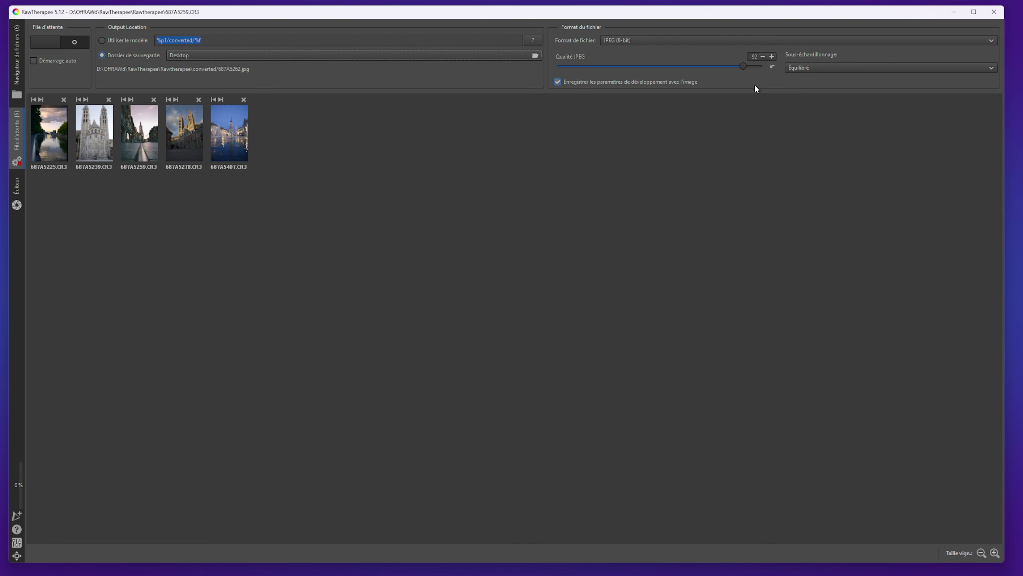
Keep JPEG (8-bit) as the export format, lower the JPEG quality to about 85, and set subsampling to Meilleure qualité
{"action": "left_click", "coordinate": [626, 40]}
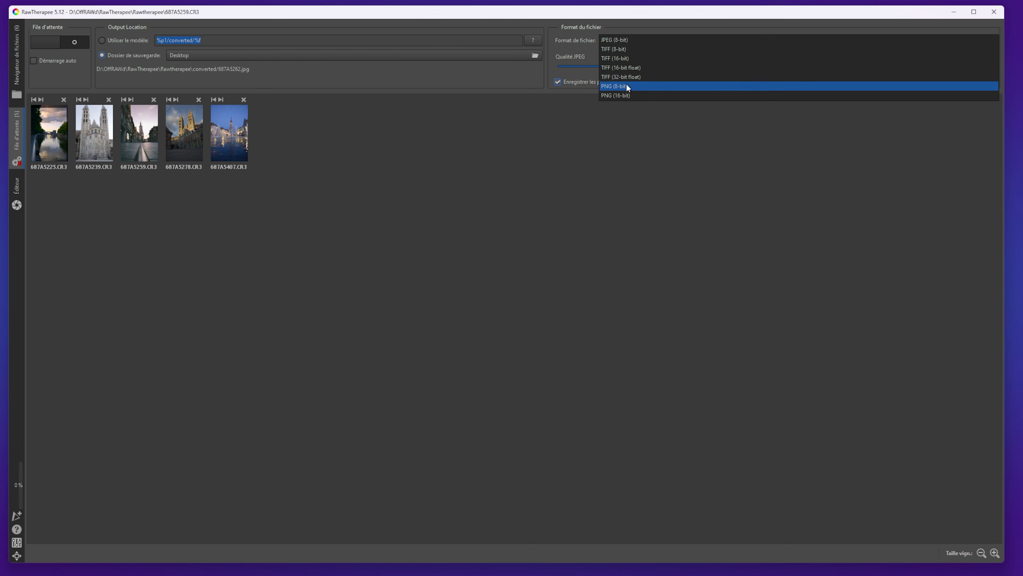
{"action": "left_click", "coordinate": [620, 39]}
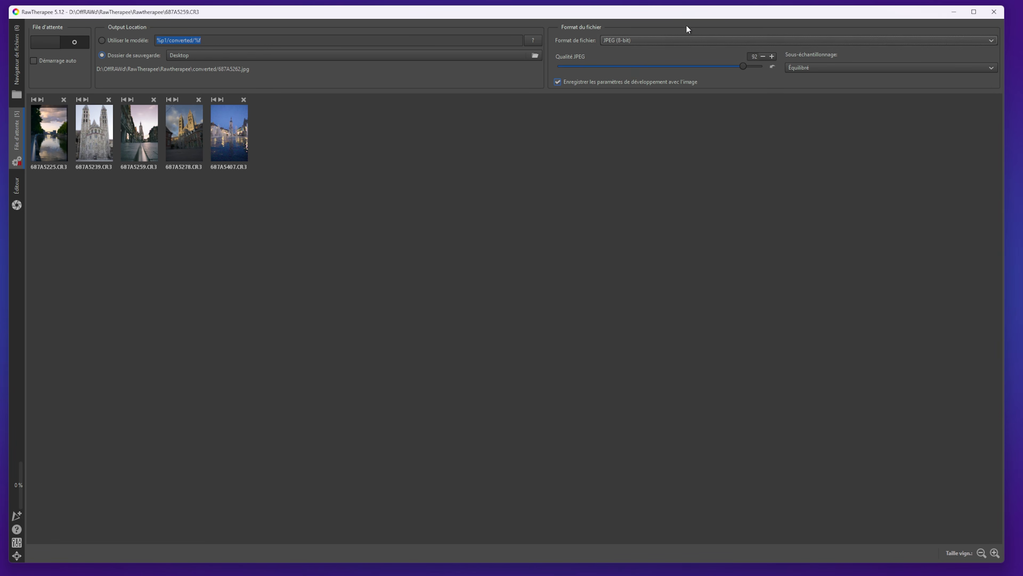
{"action": "left_click_drag", "start_coordinate": [739, 65], "coordinate": [733, 67]}
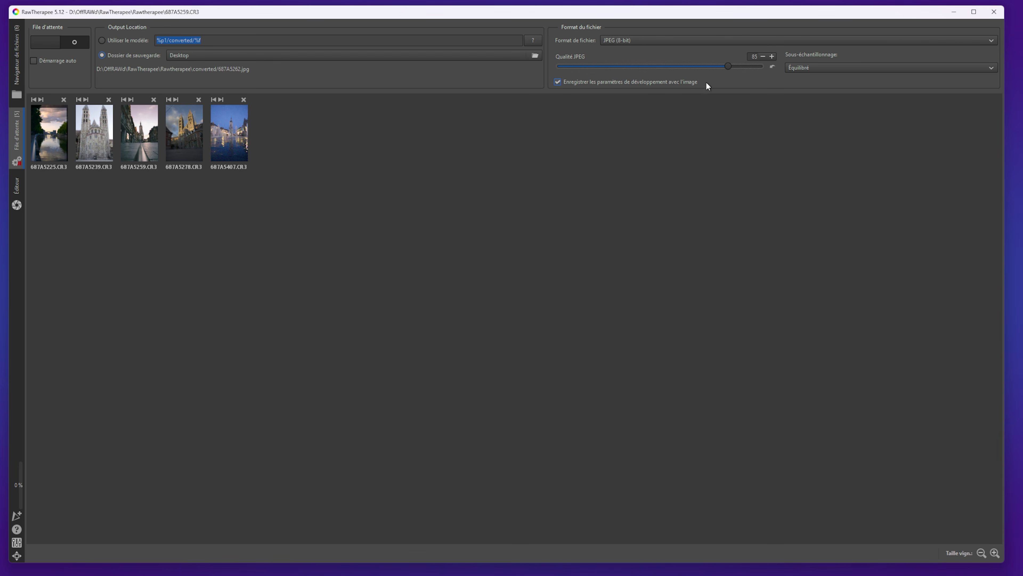
{"action": "left_click", "coordinate": [804, 67]}
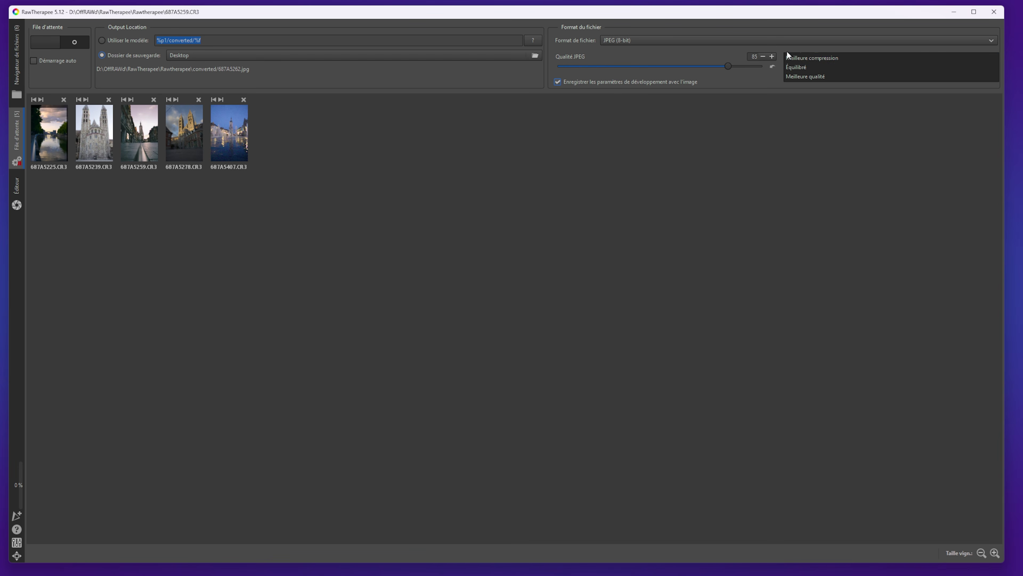
{"action": "left_click", "coordinate": [808, 77]}
{"action": "left_click", "coordinate": [812, 69]}
{"action": "left_click", "coordinate": [810, 68]}
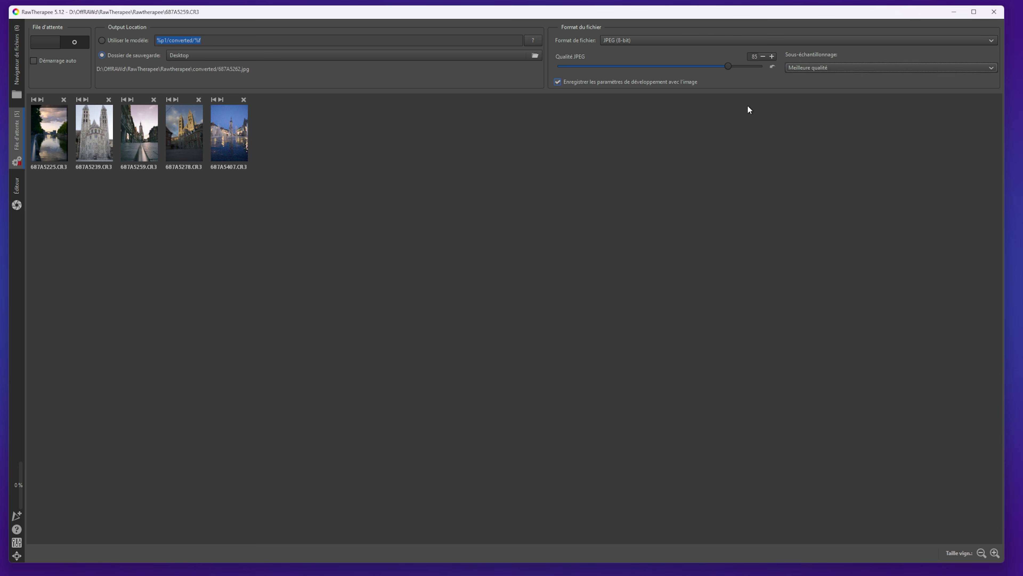
Start processing the queue to export the remaining photos, and minimize the window to reach the desktop
{"action": "left_click", "coordinate": [53, 42]}
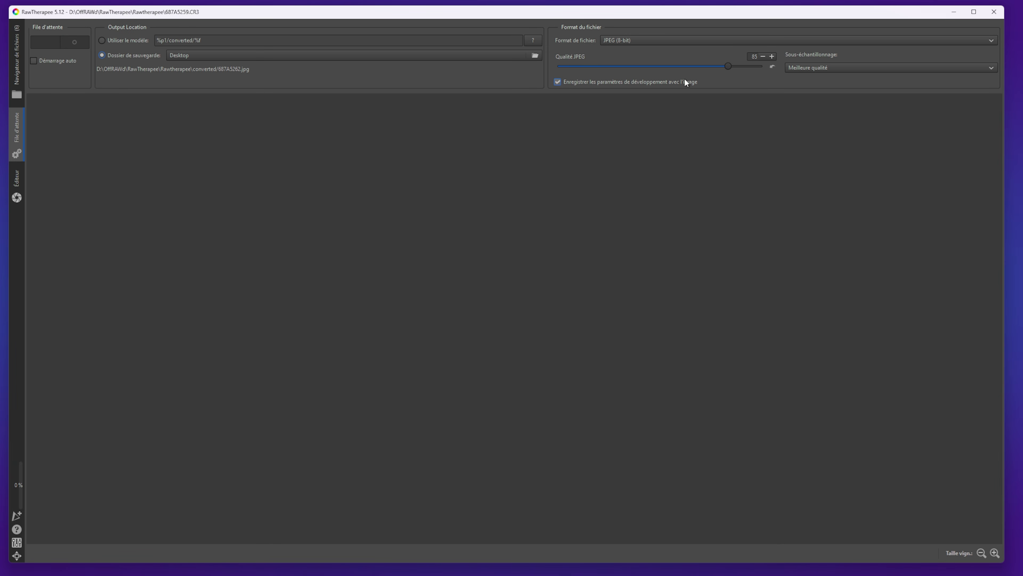
{"action": "left_click", "coordinate": [953, 12]}
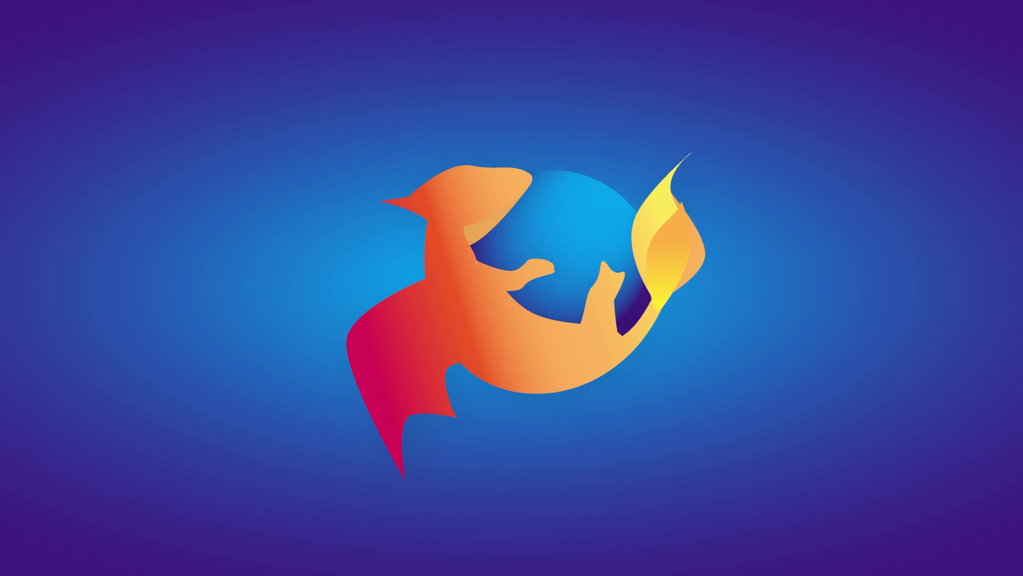
Place the exported 687A5225.jpg and its .out.pp3 file side by side on the desktop, and view the JPEG in the photo viewer
{"action": "left_click_drag", "start_coordinate": [0, 242], "coordinate": [520, 118]}
{"action": "left_click", "coordinate": [558, 245]}
{"action": "left_click_drag", "start_coordinate": [517, 204], "coordinate": [563, 118]}
{"action": "left_click", "coordinate": [519, 120]}
{"action": "double_click", "coordinate": [519, 120]}
{"action": "left_click_drag", "start_coordinate": [564, 0], "coordinate": [730, 51]}
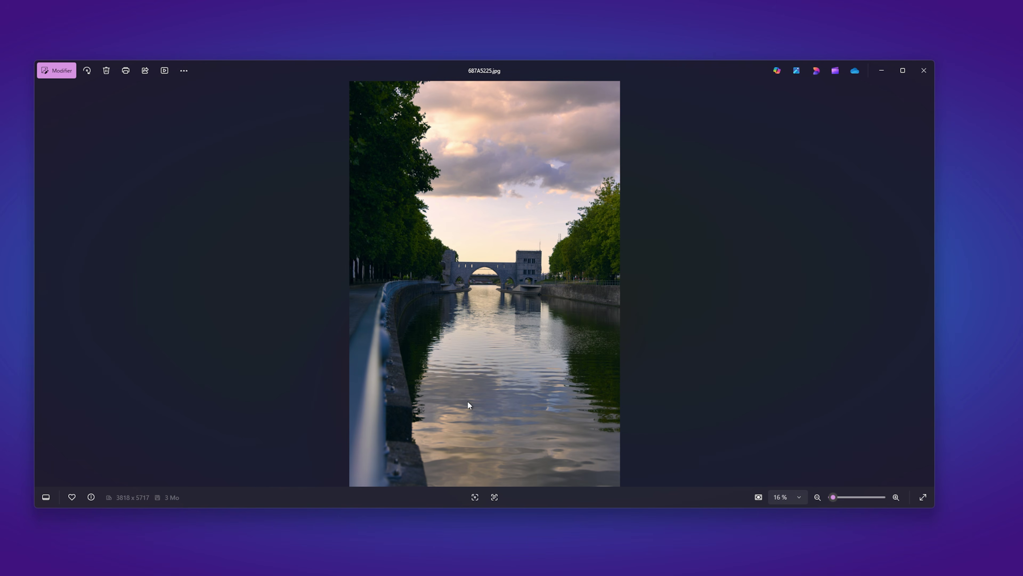
{"action": "left_click", "coordinate": [924, 71]}
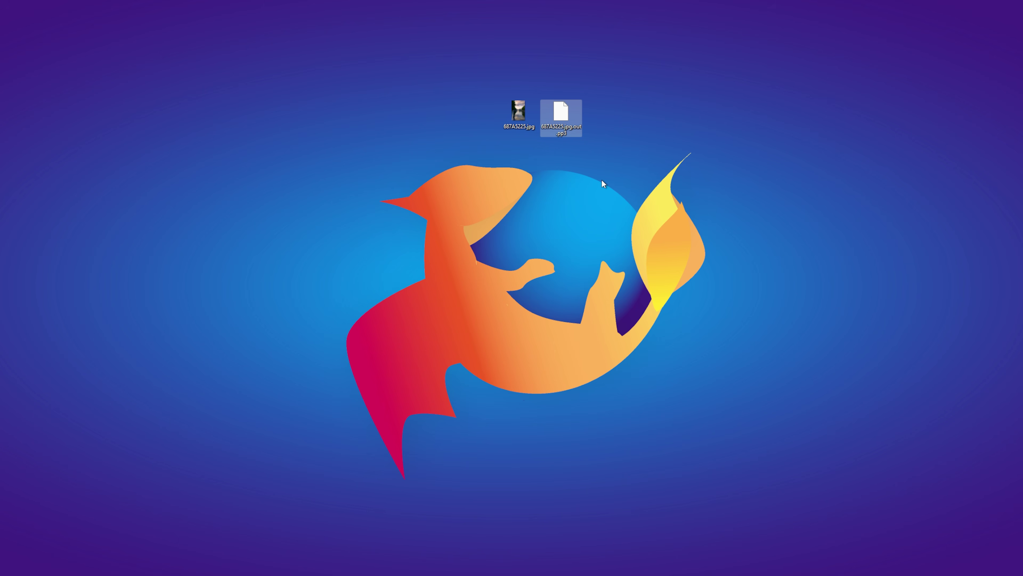
Move the 687A5225.jpg.out.pp3 file away from the exported image, and reopen 687A5225.jpg in the photo viewer
{"action": "mouse_move", "coordinate": [559, 122]}
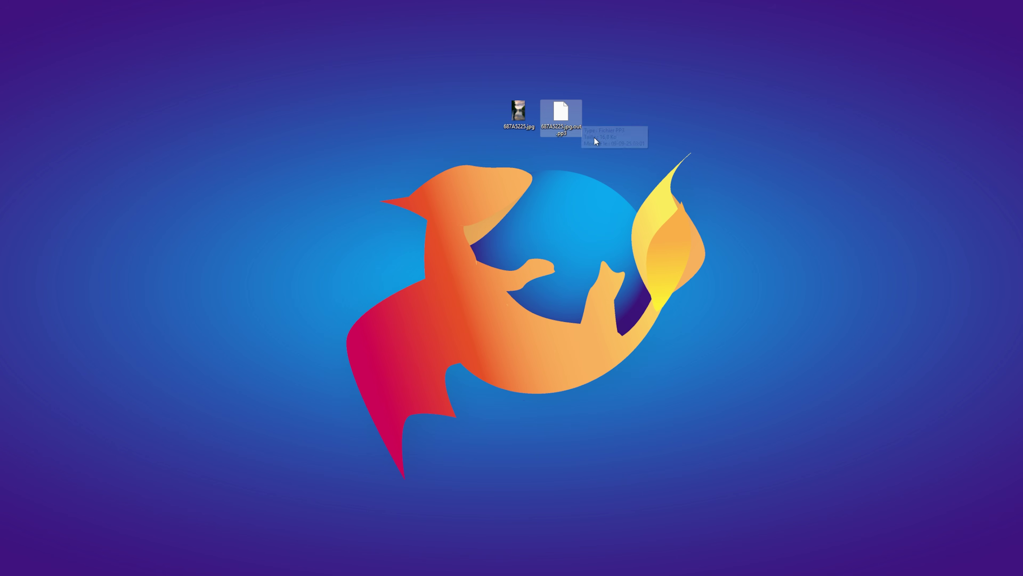
{"action": "left_click", "coordinate": [508, 185]}
{"action": "left_click_drag", "start_coordinate": [551, 115], "coordinate": [1022, 93]}
{"action": "double_click", "coordinate": [523, 117]}
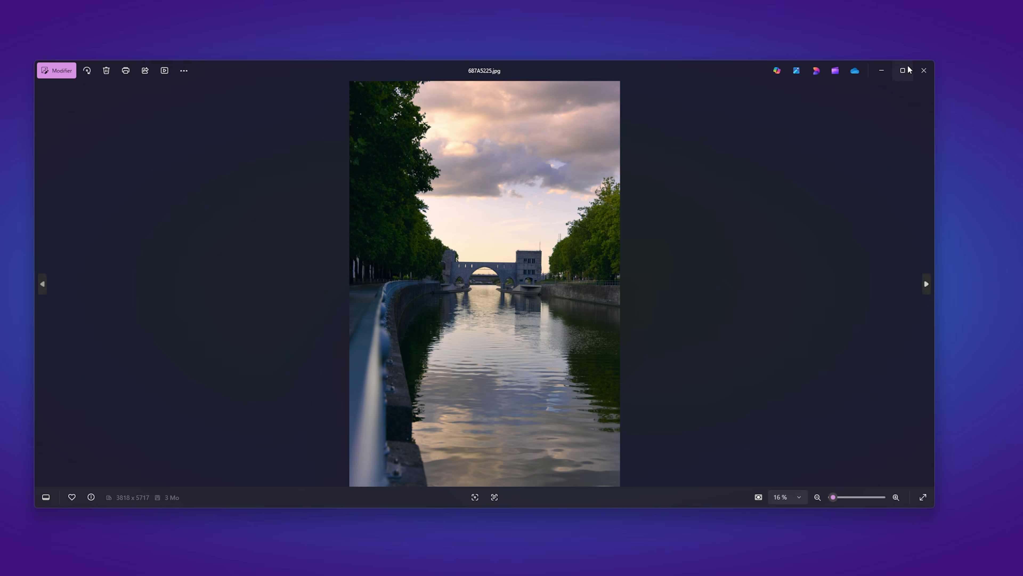
{"action": "left_click", "coordinate": [903, 71]}
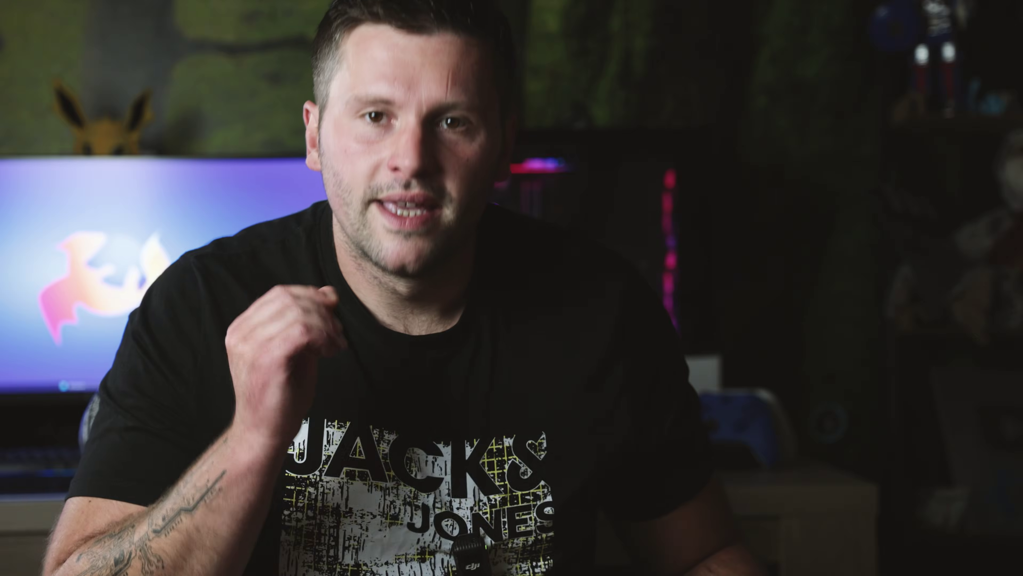